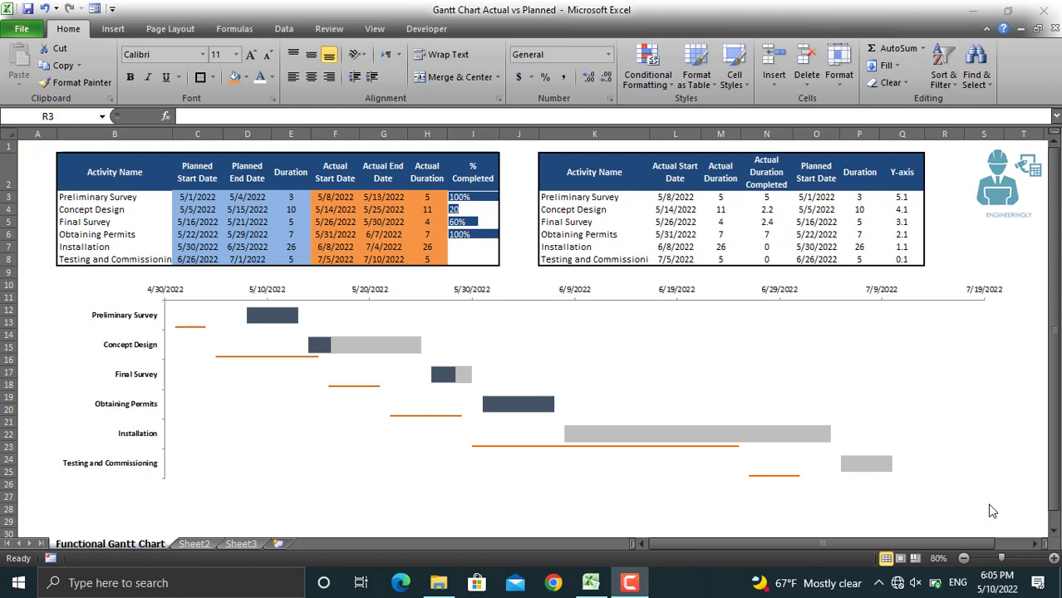
Step: Set the % Completed values to 50% for Preliminary Survey, 75% for Obtaining Permits and 25% for Installation
left_click(466, 196)
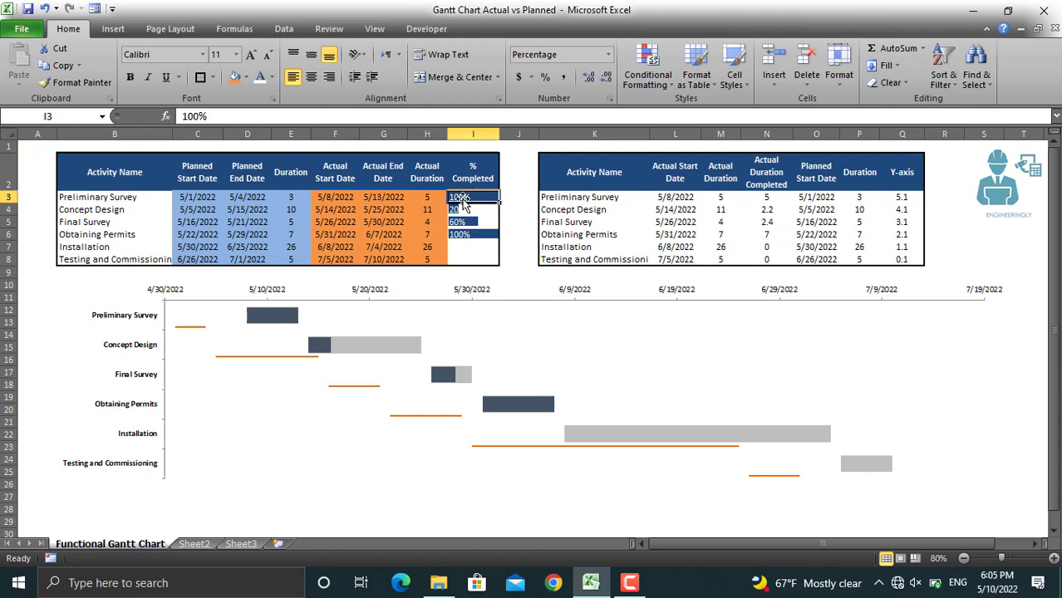
type("50")
key("Return")
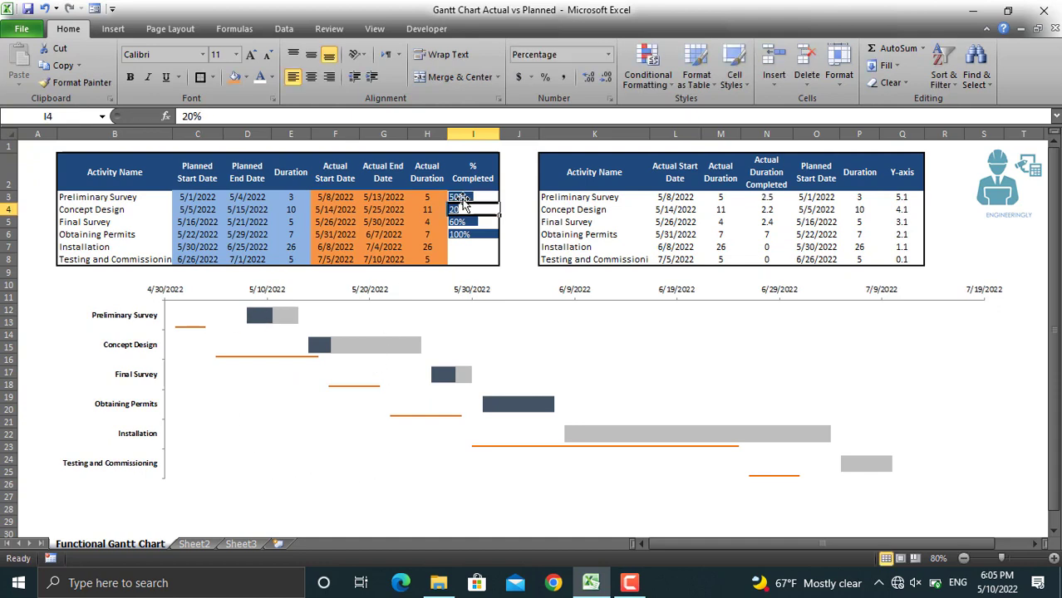
left_click(468, 235)
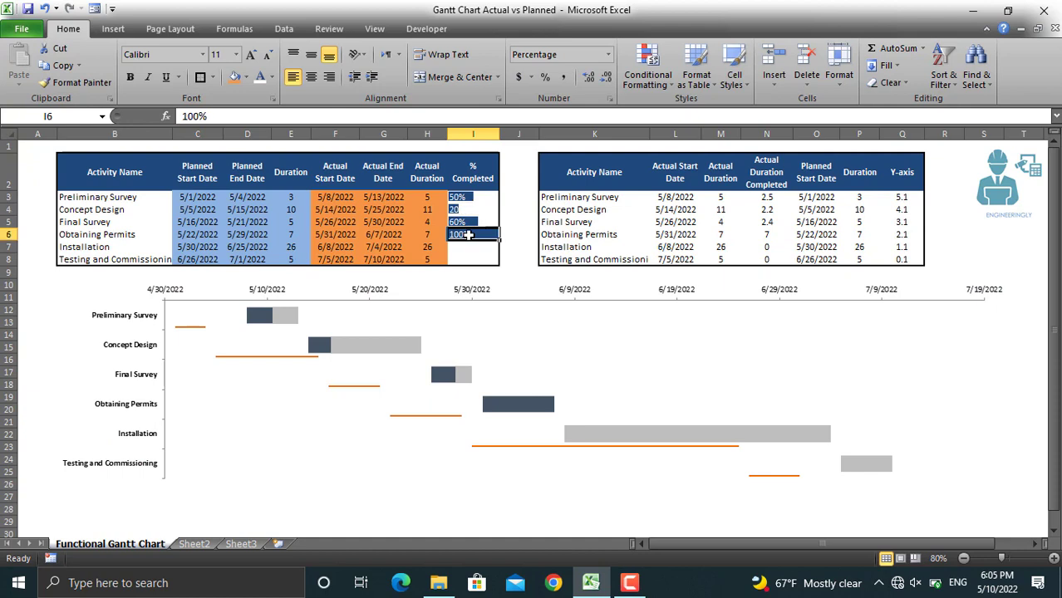
type("75")
key("Return")
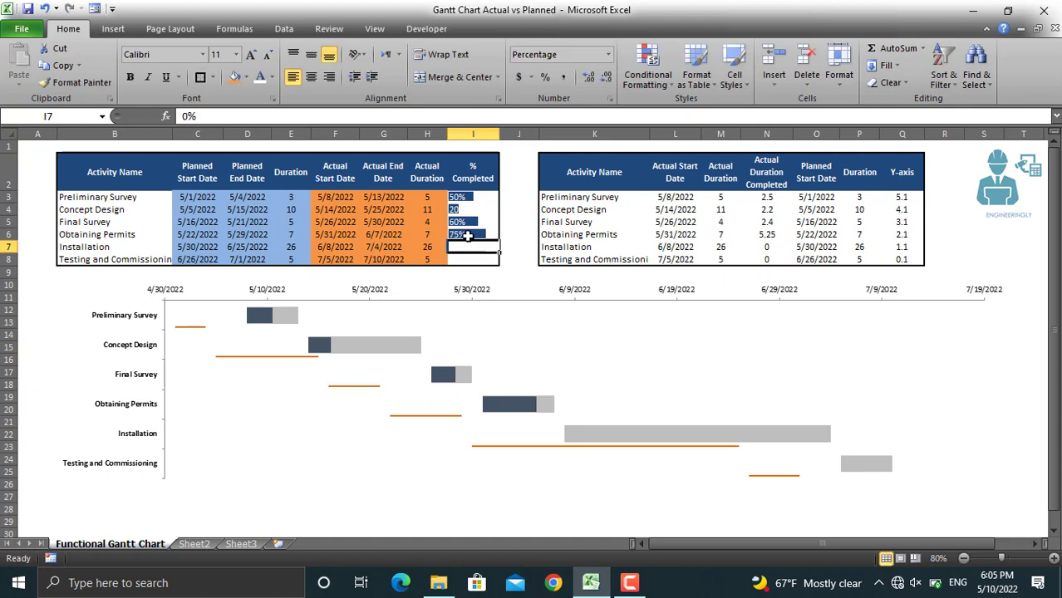
type("25")
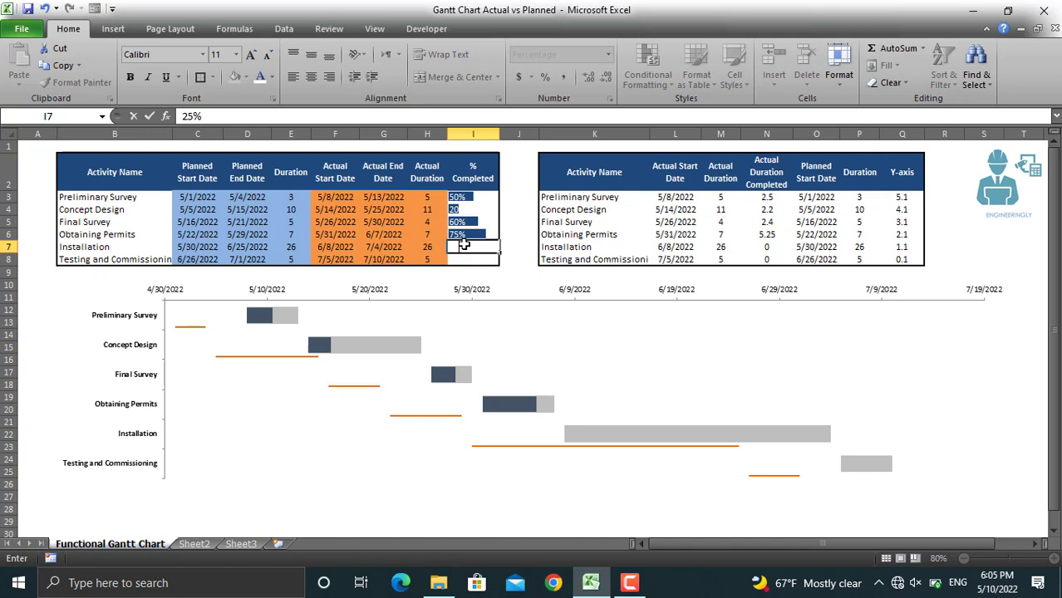
key("Return")
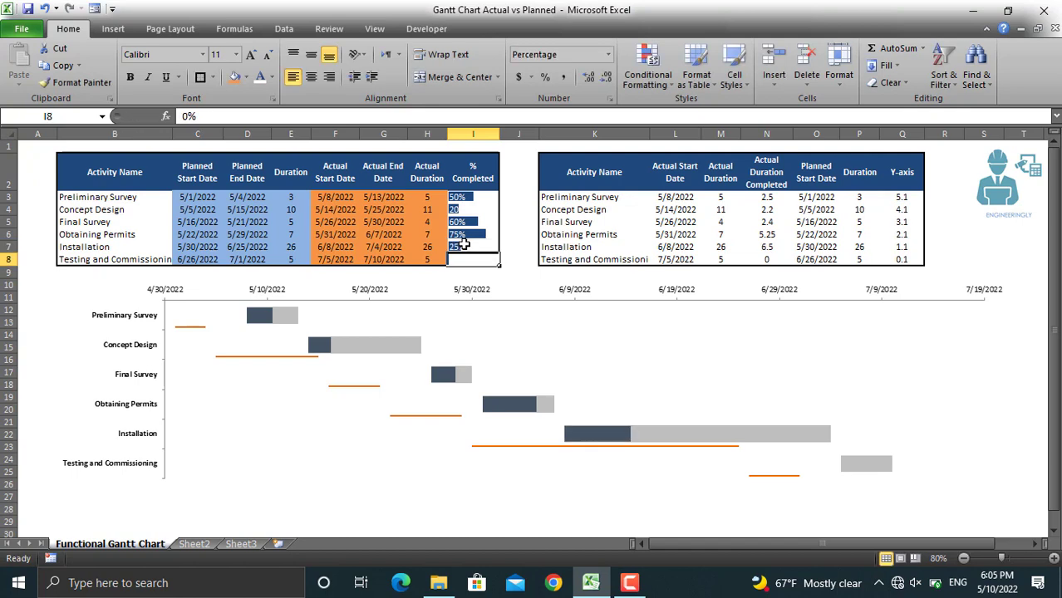
Step: Set Concept Design's actual start date to 5/10/2022 and its actual end date to 5/20/2022
left_click(337, 210)
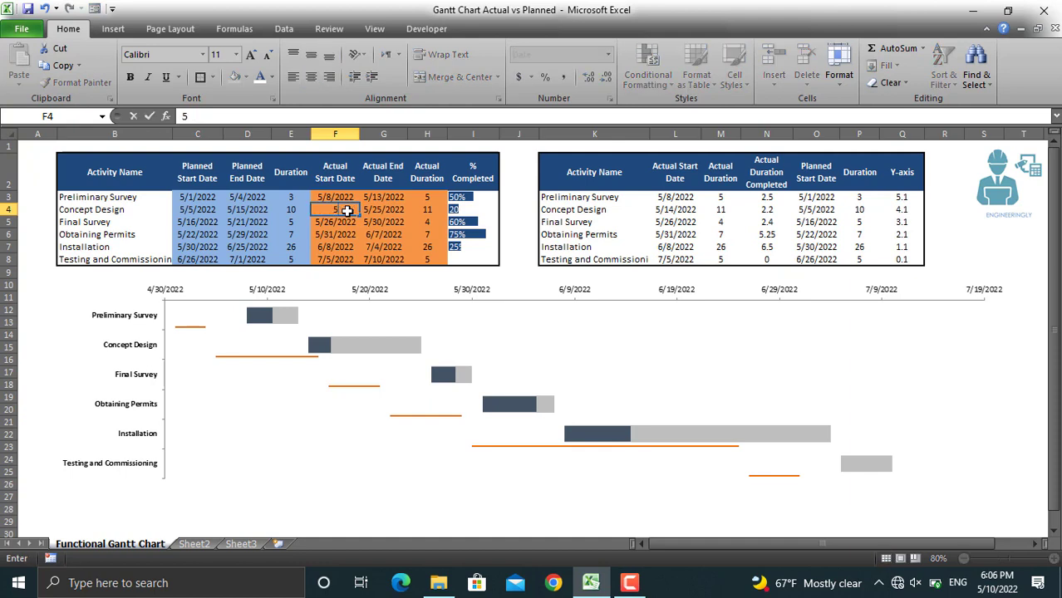
type("5/10/2022")
key("Return")
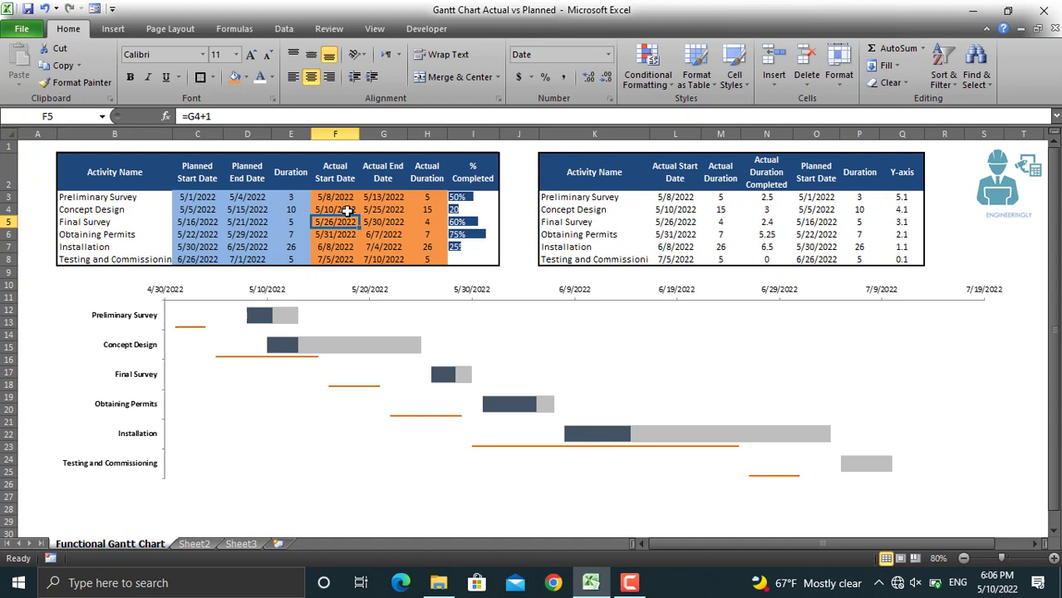
left_click(393, 210)
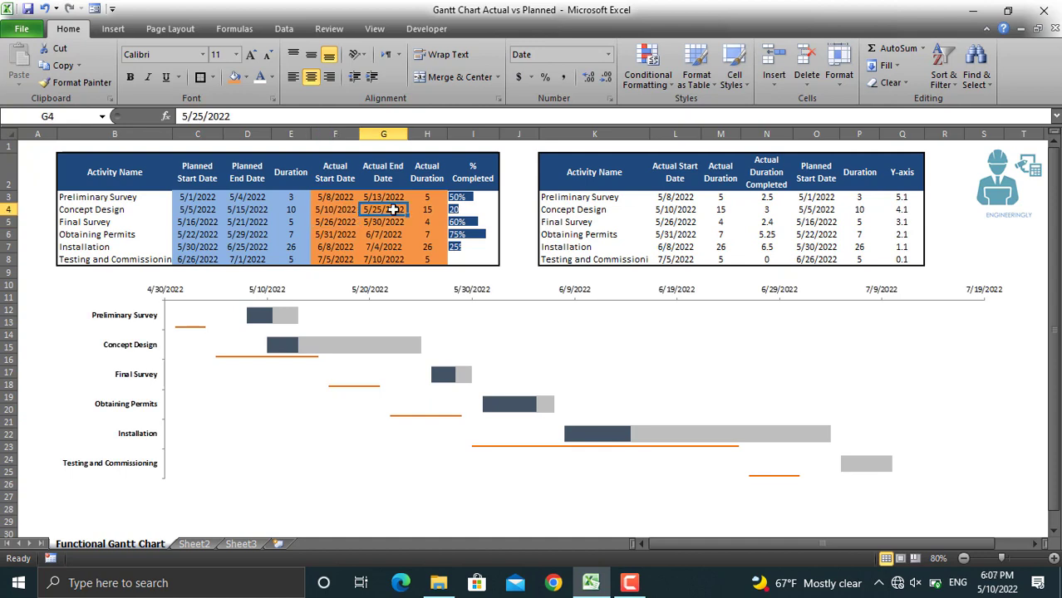
type("5/20")
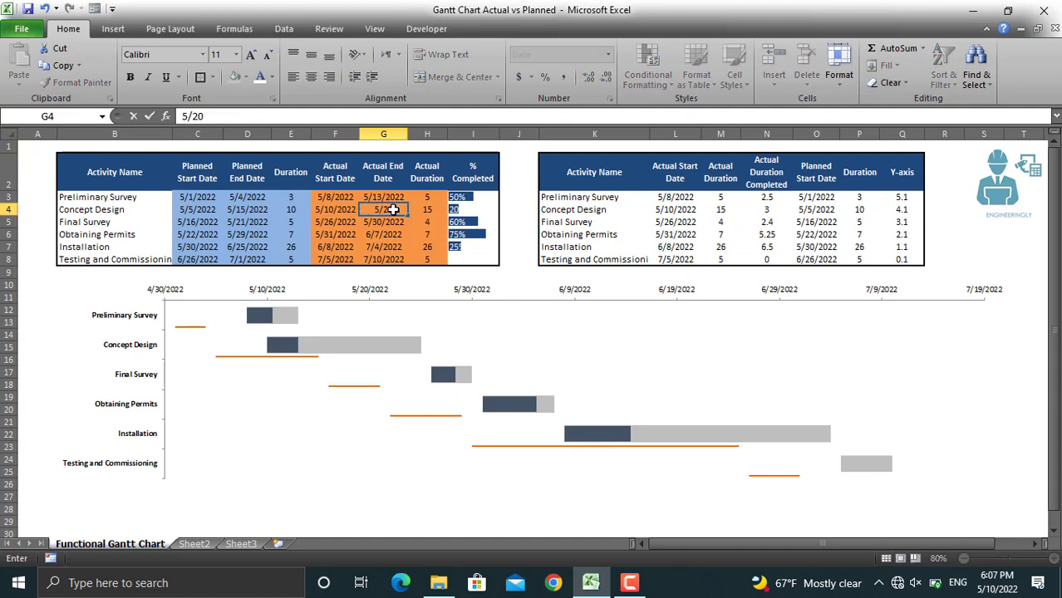
type("/2022")
key("Return")
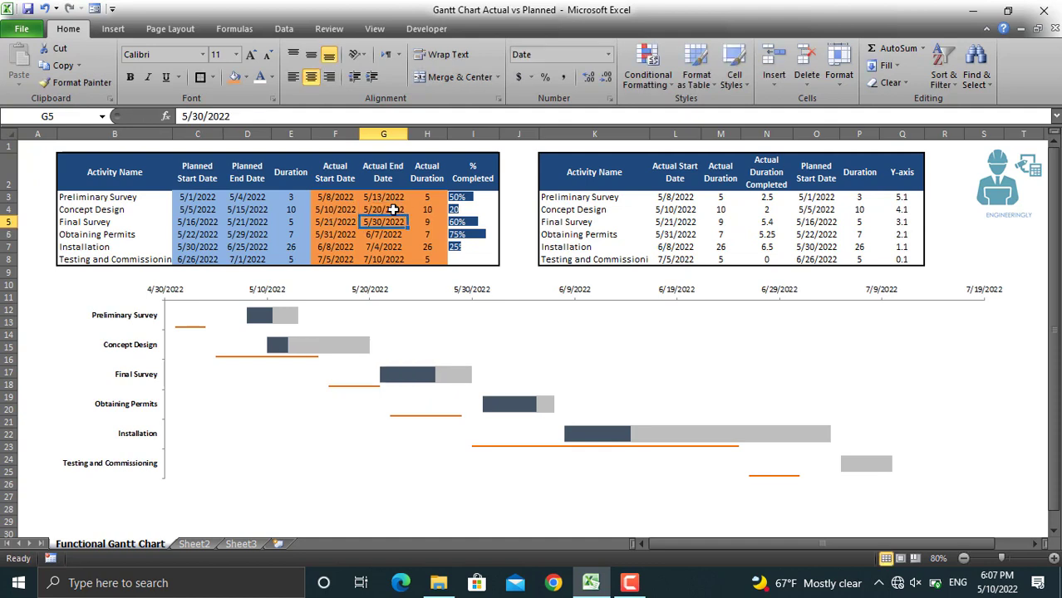
Step: Set Concept Design's % Completed value to 50%
left_click(463, 211)
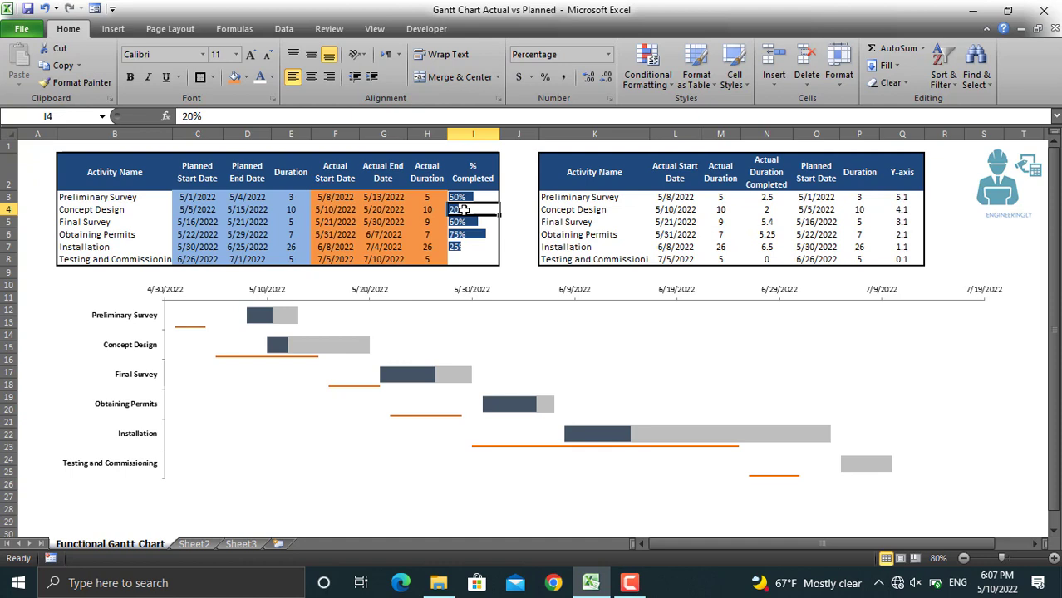
type("50")
key("Return")
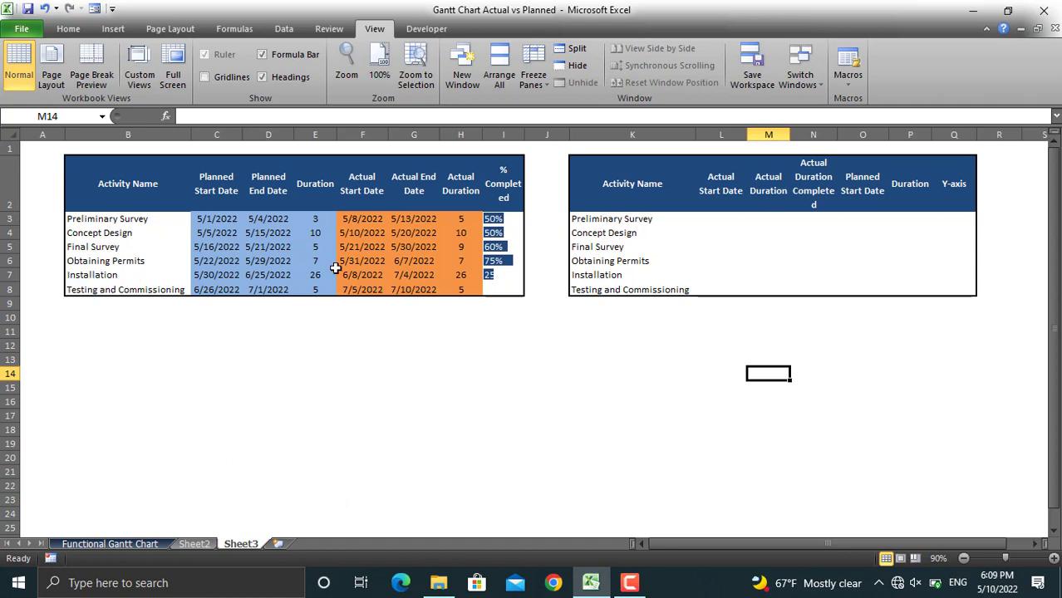
Step: Review the Functional Gantt Chart sheet, then return to Sheet3 and widen column N to fit its Actual Duration Completed header
left_click(102, 541)
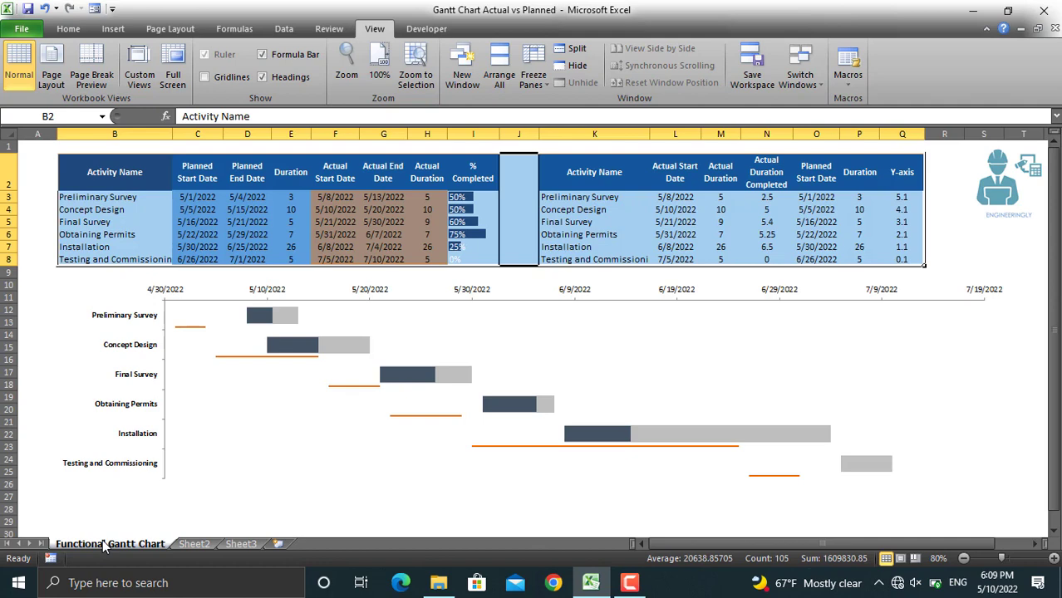
left_click(241, 544)
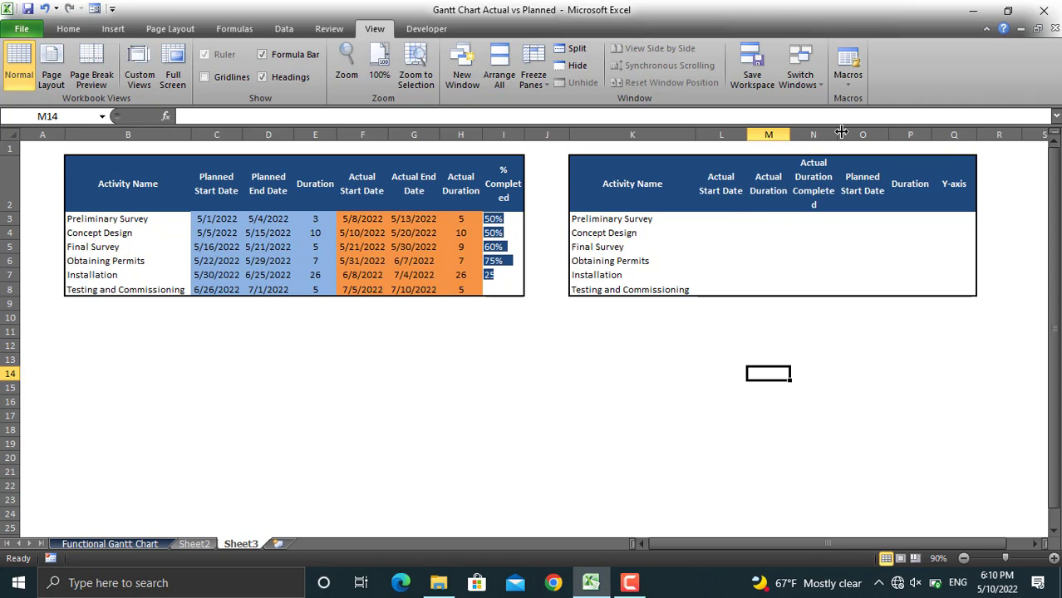
left_click_drag(839, 137, 844, 138)
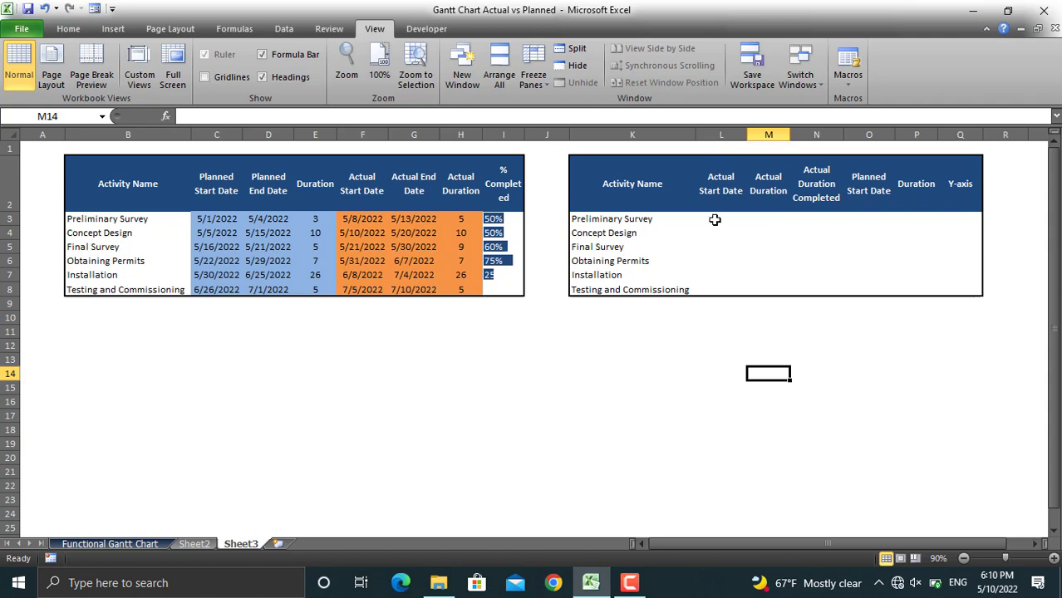
Step: Fill the second table's Actual Start Date column, L3 to L8, with links to the first table, starting from =F3
left_click(715, 220)
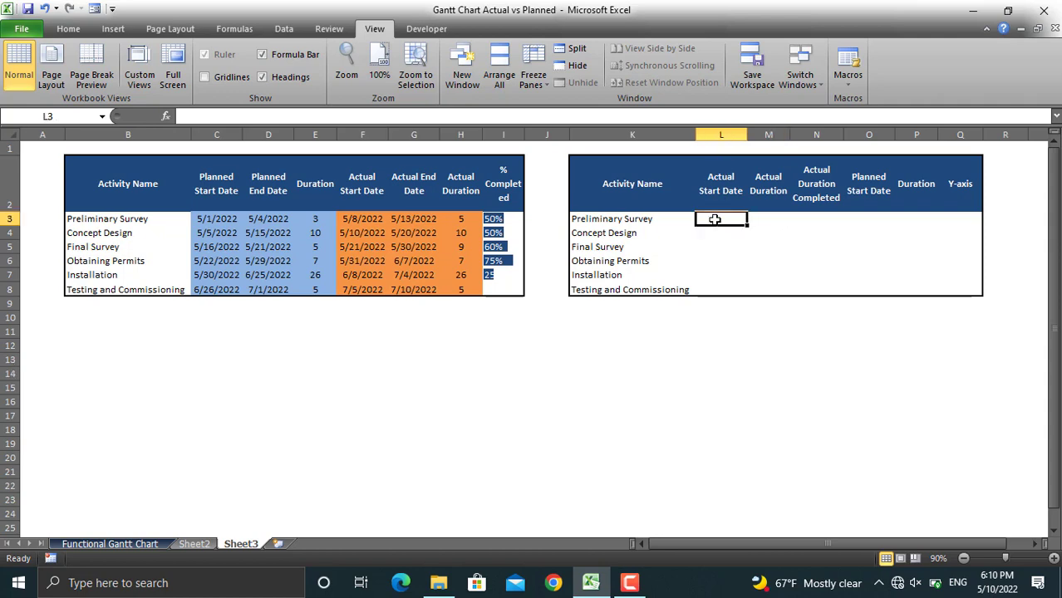
type("=")
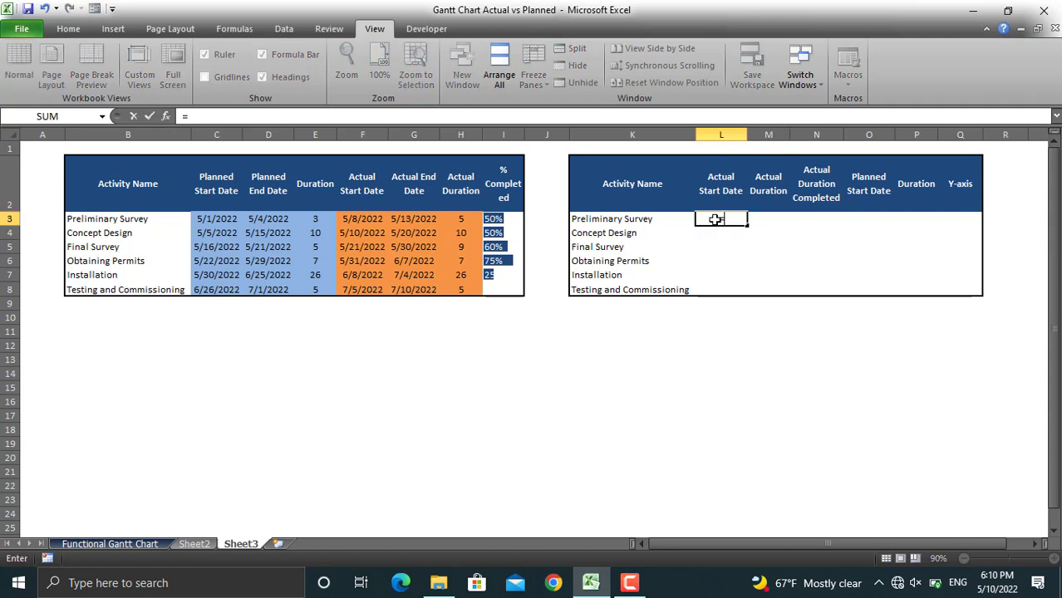
left_click(356, 214)
key("Return")
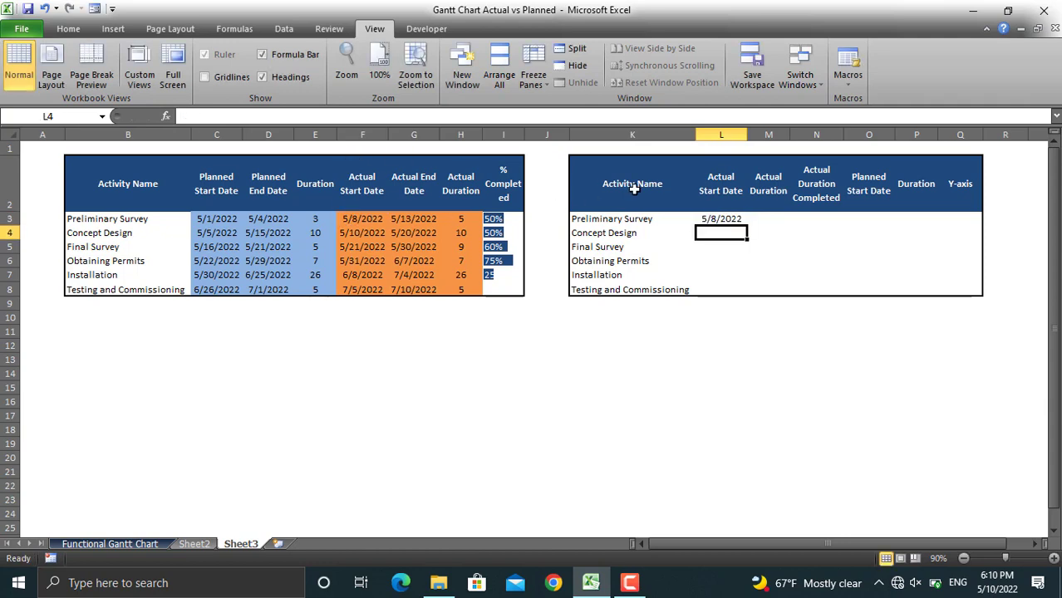
left_click(725, 220)
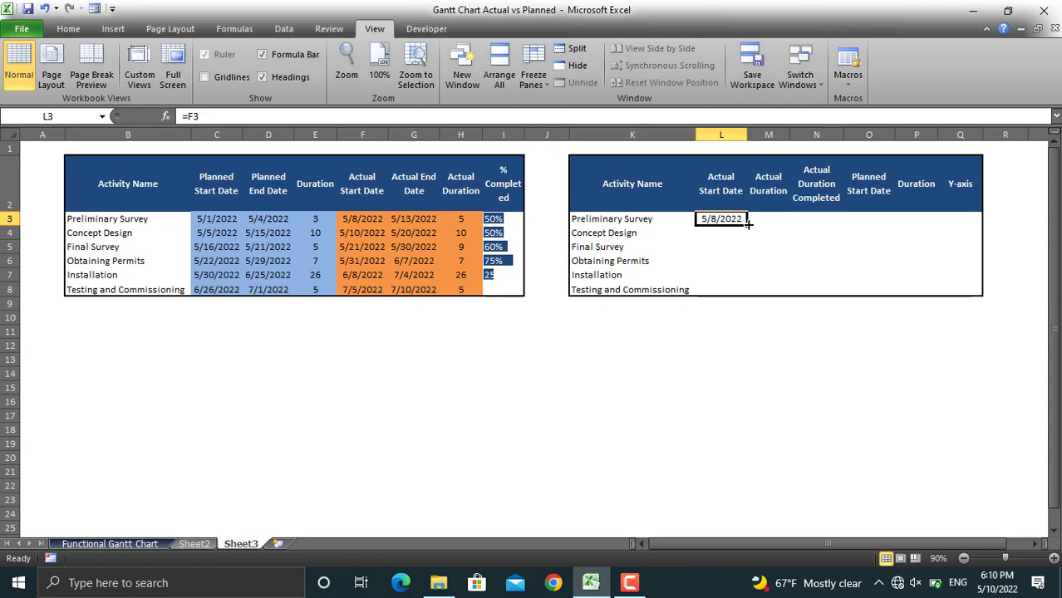
left_click_drag(747, 221, 737, 297)
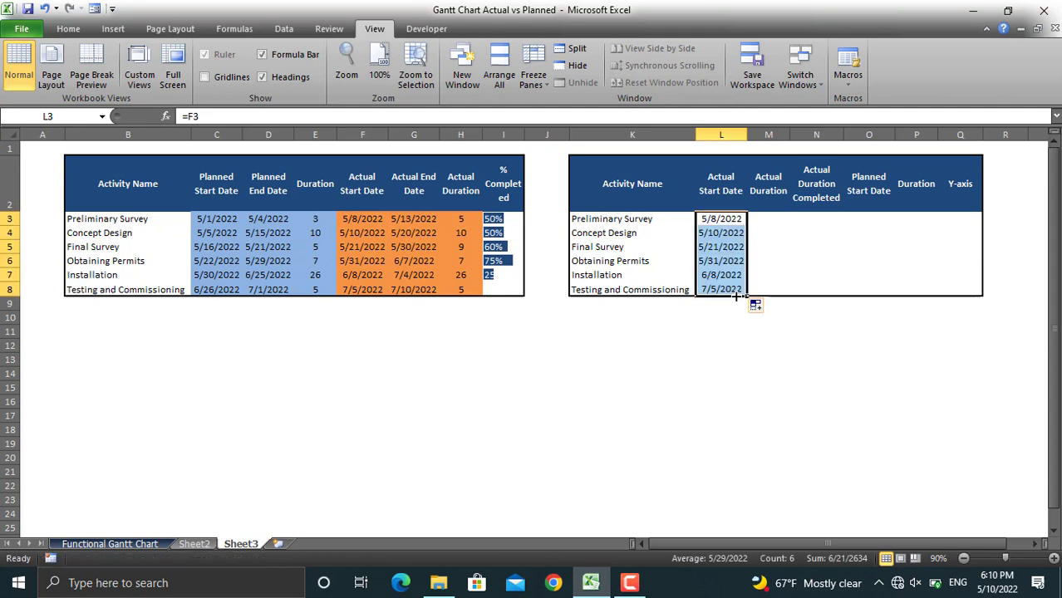
Step: Fill the second table's Actual Duration column, M3 to M8, with links to the first table, starting from =H3
left_click(776, 218)
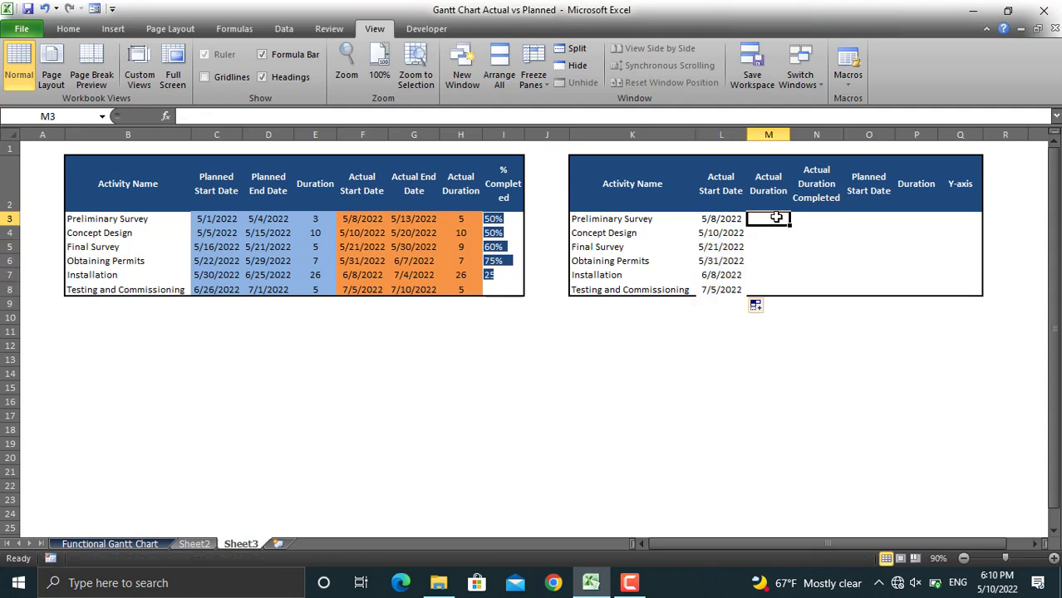
type("=")
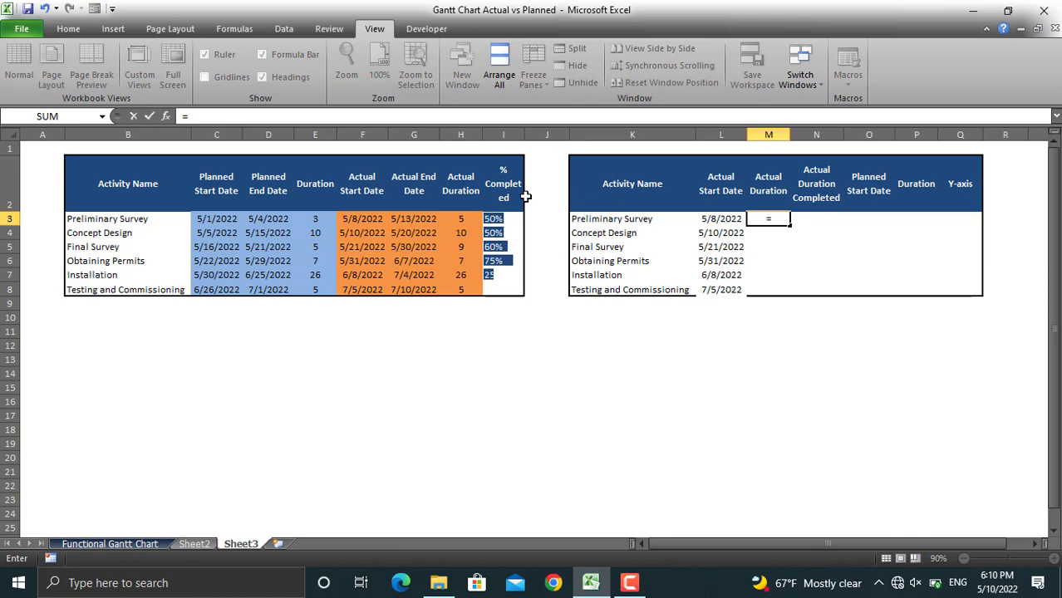
left_click(465, 216)
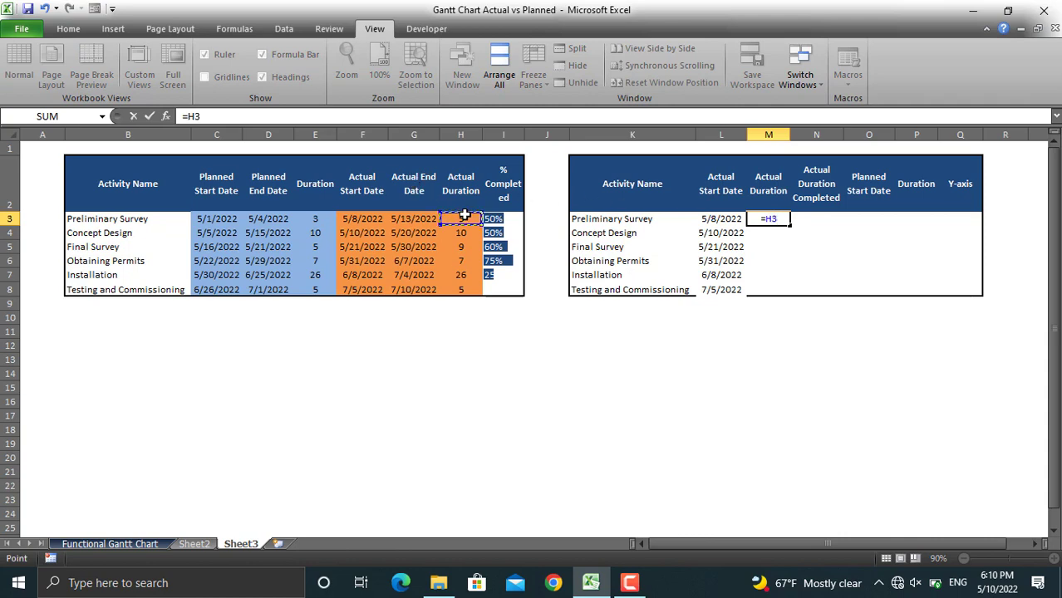
key("Return")
left_click(763, 216)
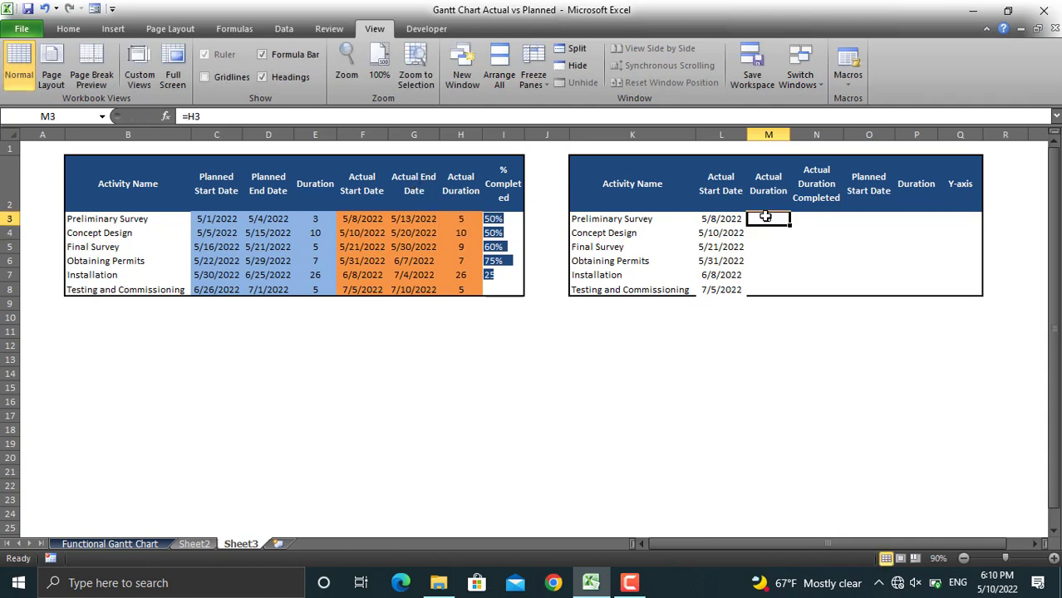
left_click_drag(789, 222, 789, 295)
left_click(773, 343)
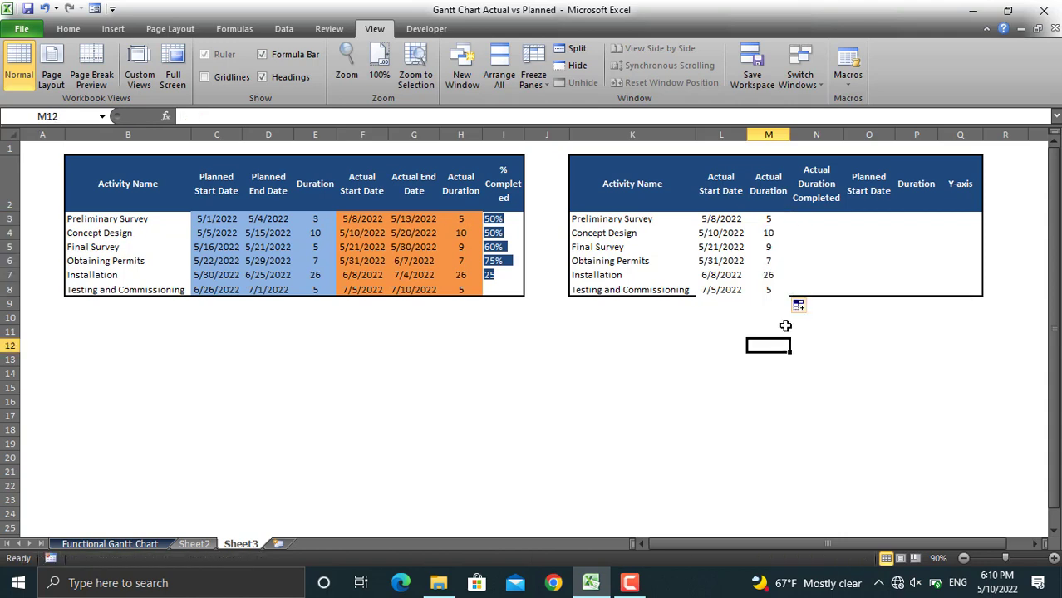
Step: Calculate Actual Duration Completed in N3 to N8 as % Completed times Actual Duration, starting from =I3*H3
left_click(817, 215)
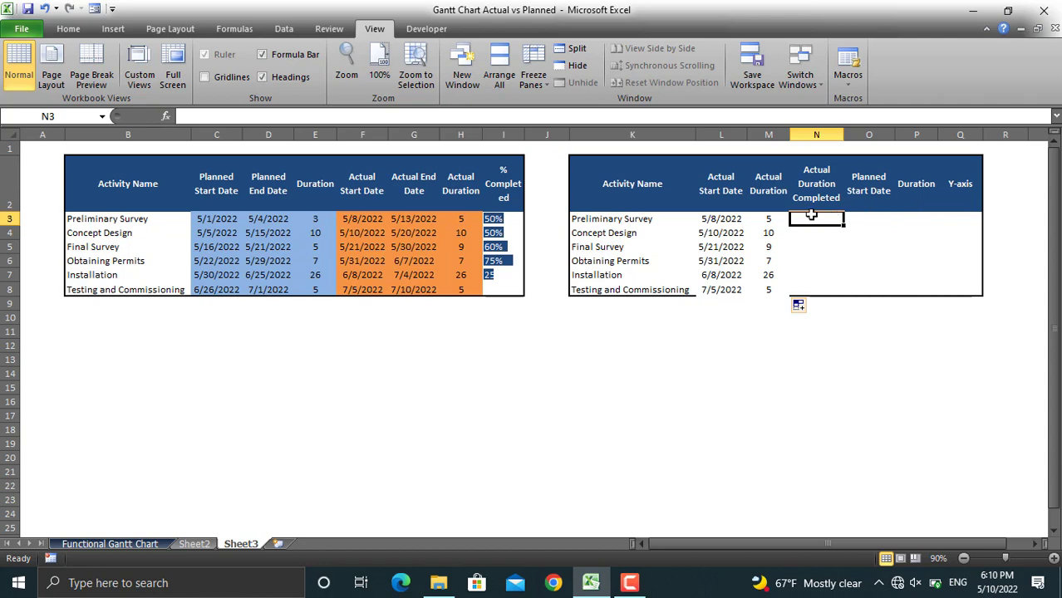
type("=")
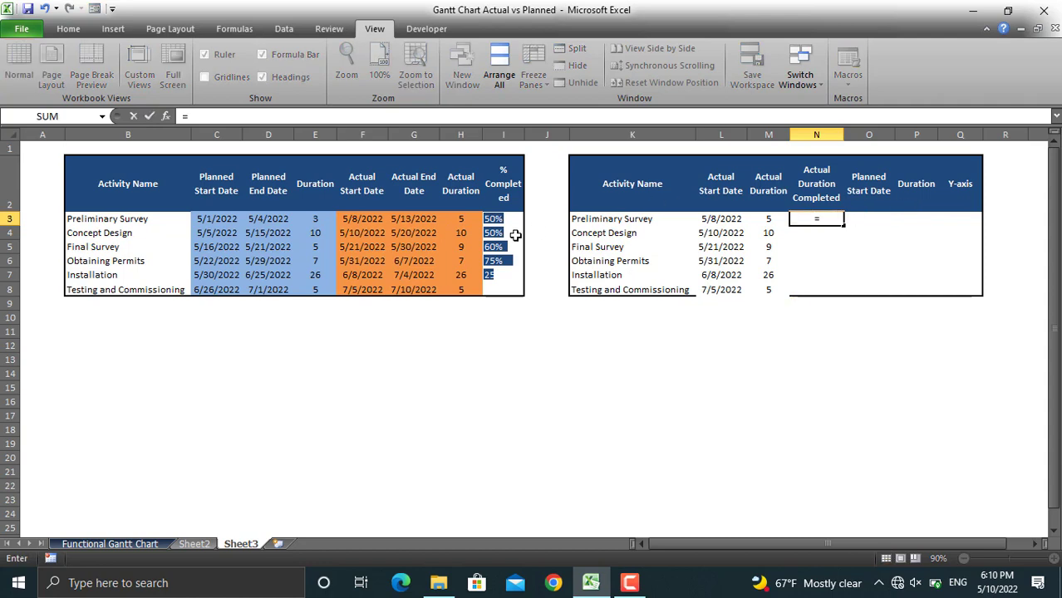
left_click(501, 219)
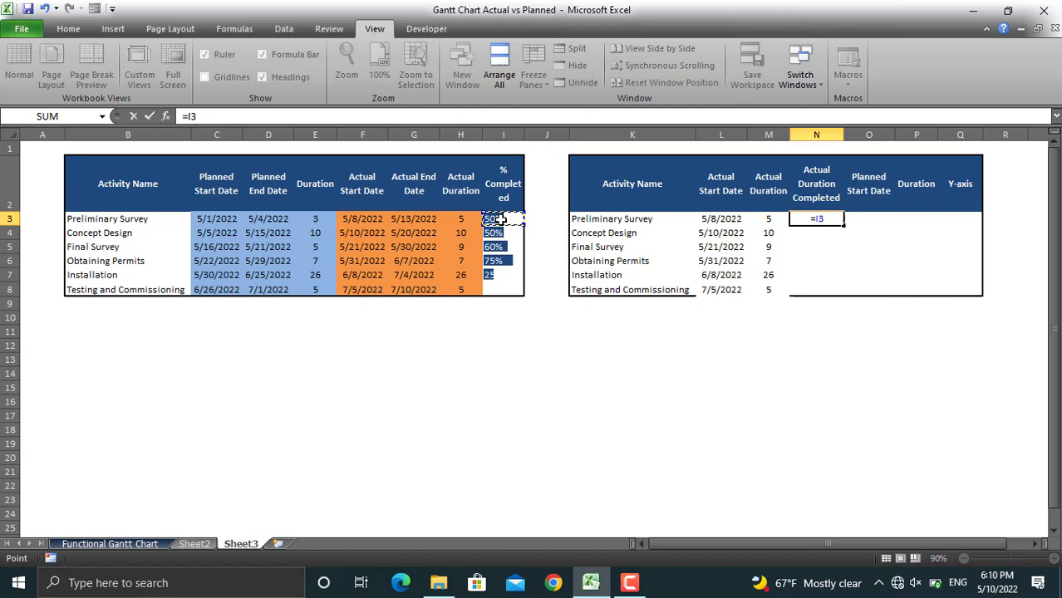
type("*")
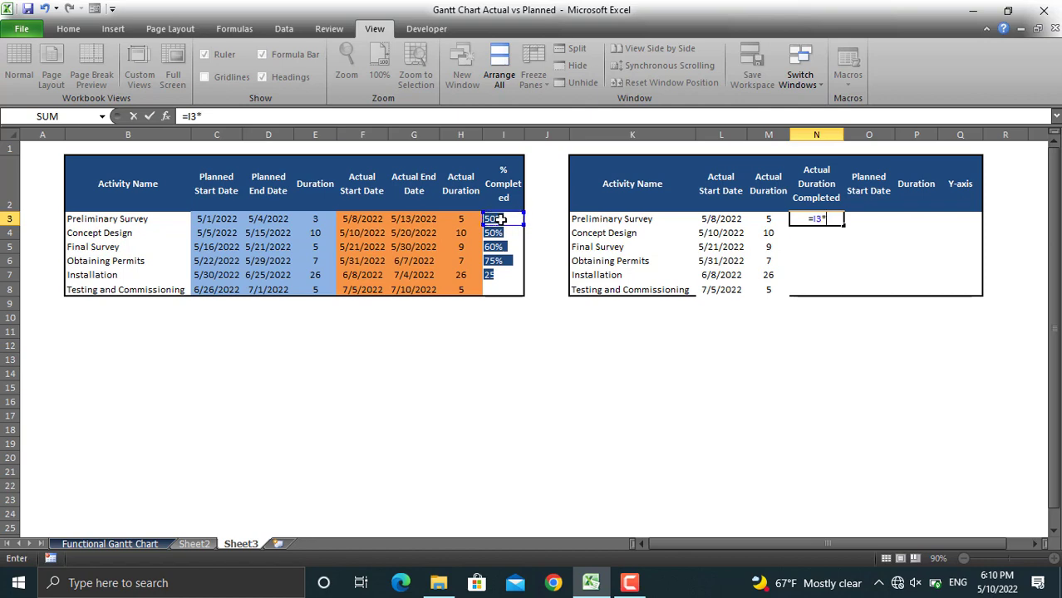
left_click(457, 219)
key("Return")
left_click(818, 219)
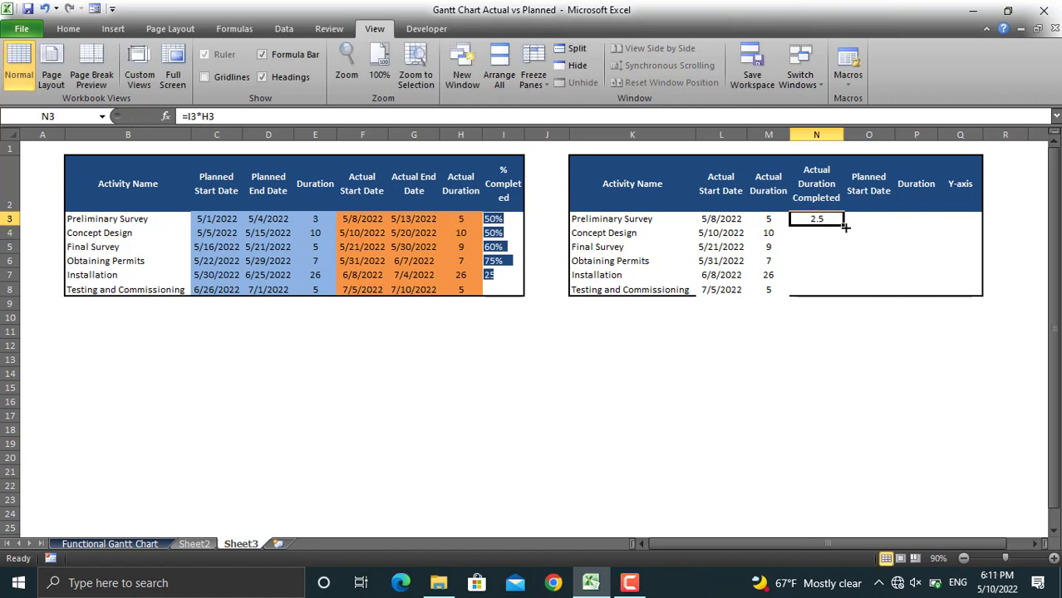
left_click_drag(844, 226, 852, 301)
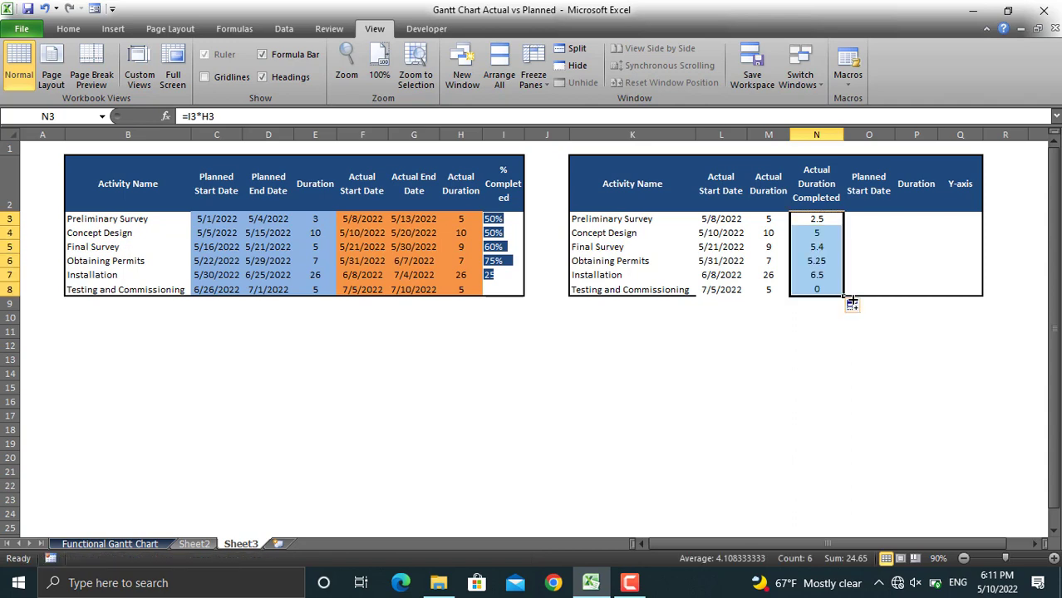
Step: Fill the second table's Planned Start Date column, O3 to O8, with links to the first table, starting from =C3
left_click(869, 220)
type("=")
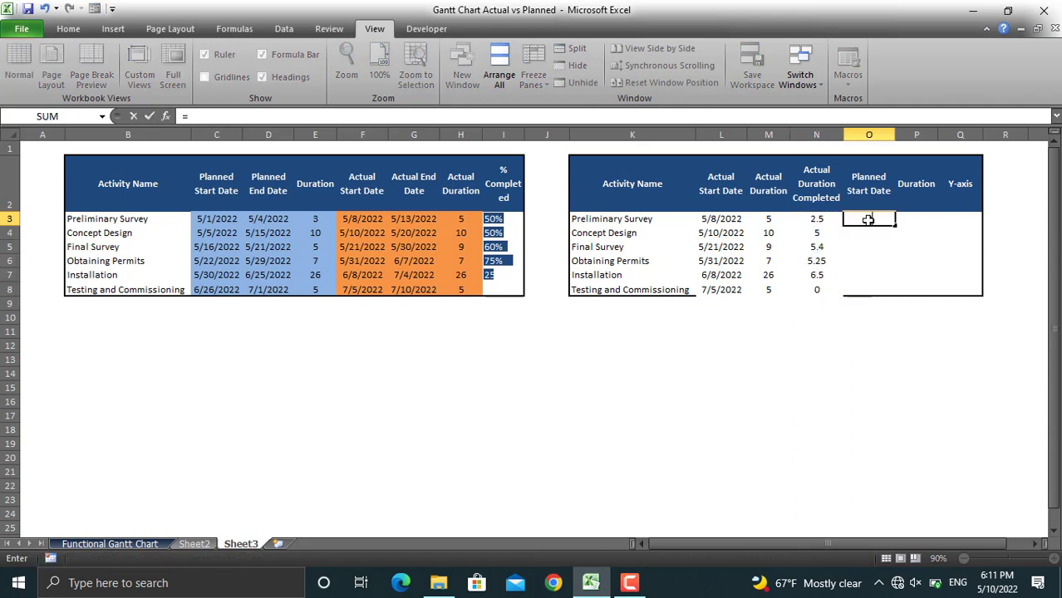
left_click(214, 219)
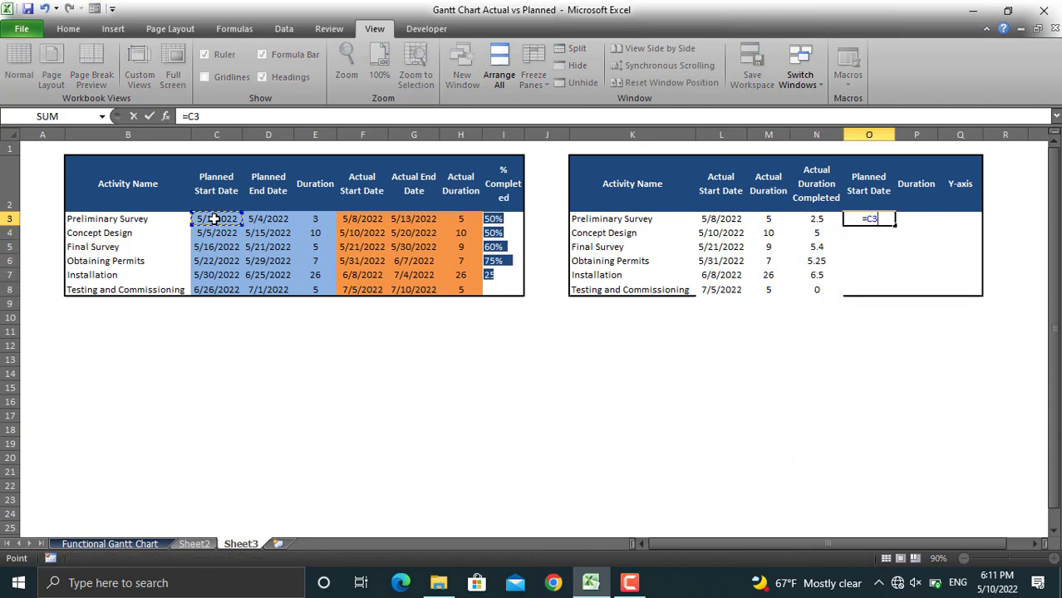
key("Return")
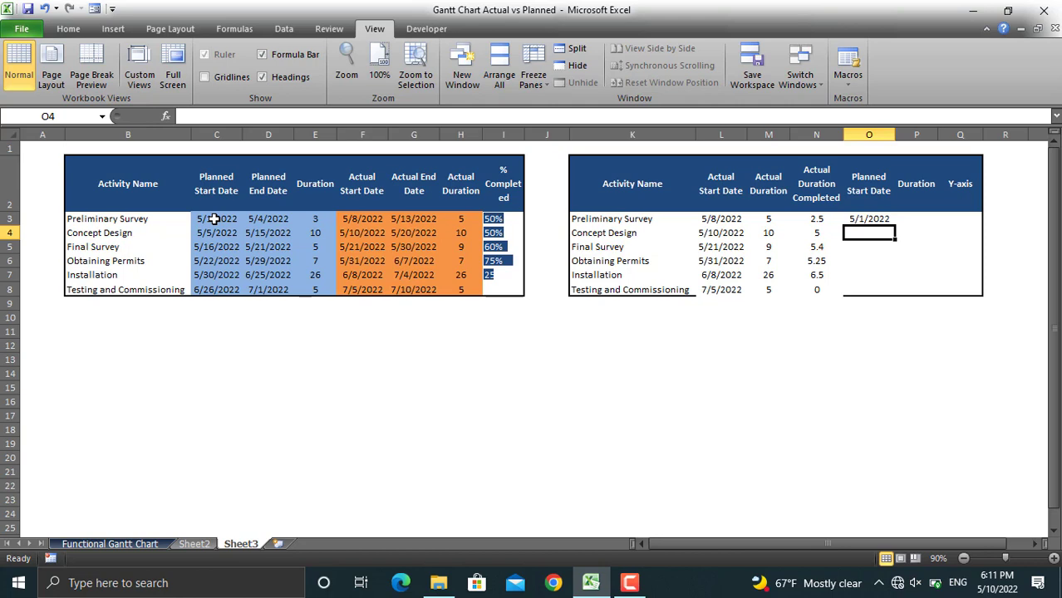
left_click(873, 217)
left_click_drag(895, 223, 895, 294)
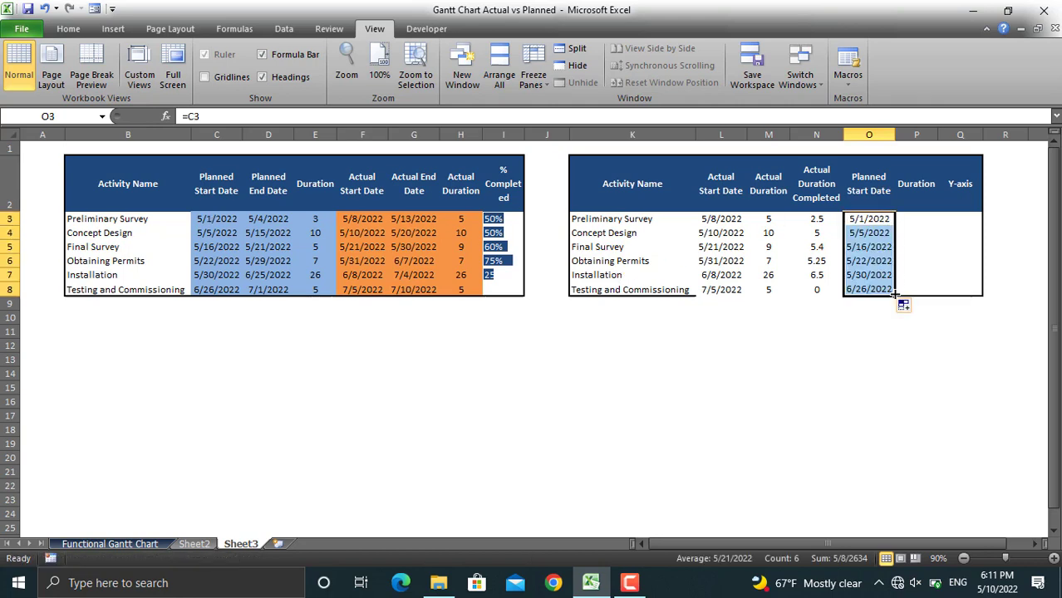
Step: Fill the second table's Duration column, P3 to P8, with links to the first table's planned Duration, starting from =E3
left_click(918, 216)
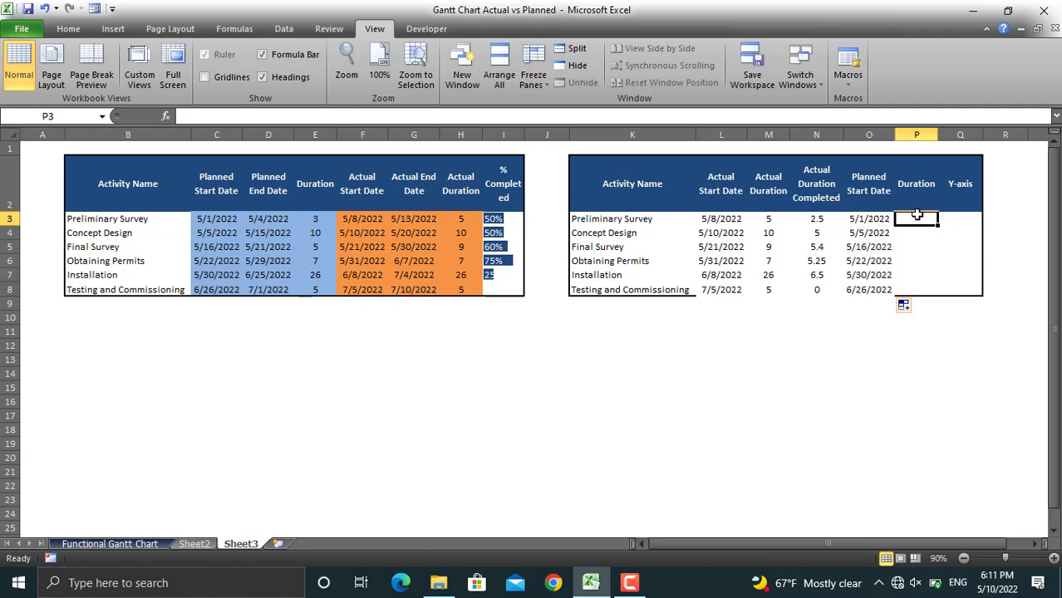
type("=")
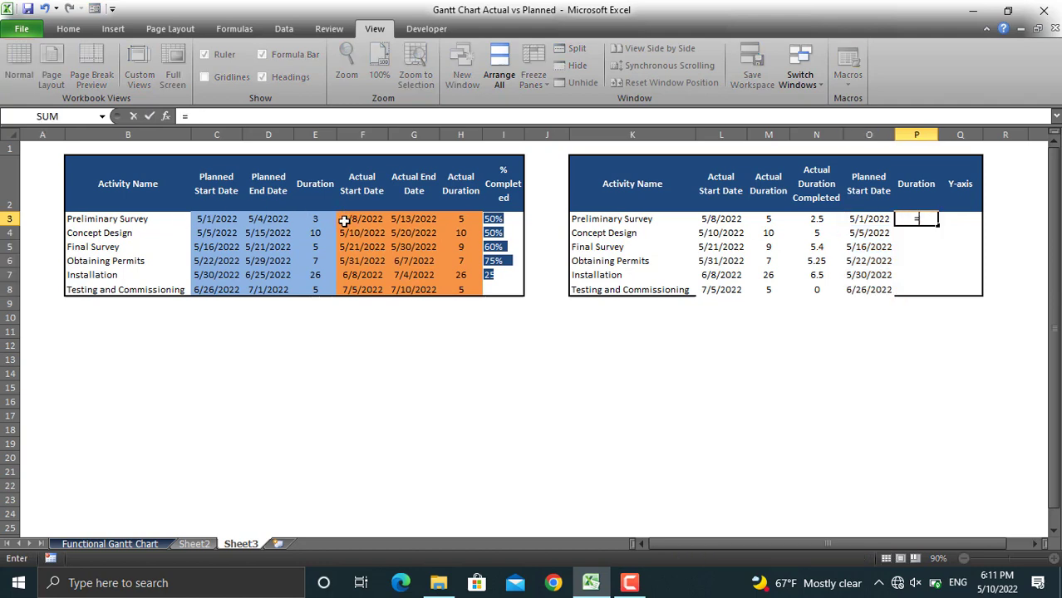
left_click(315, 220)
key("Return")
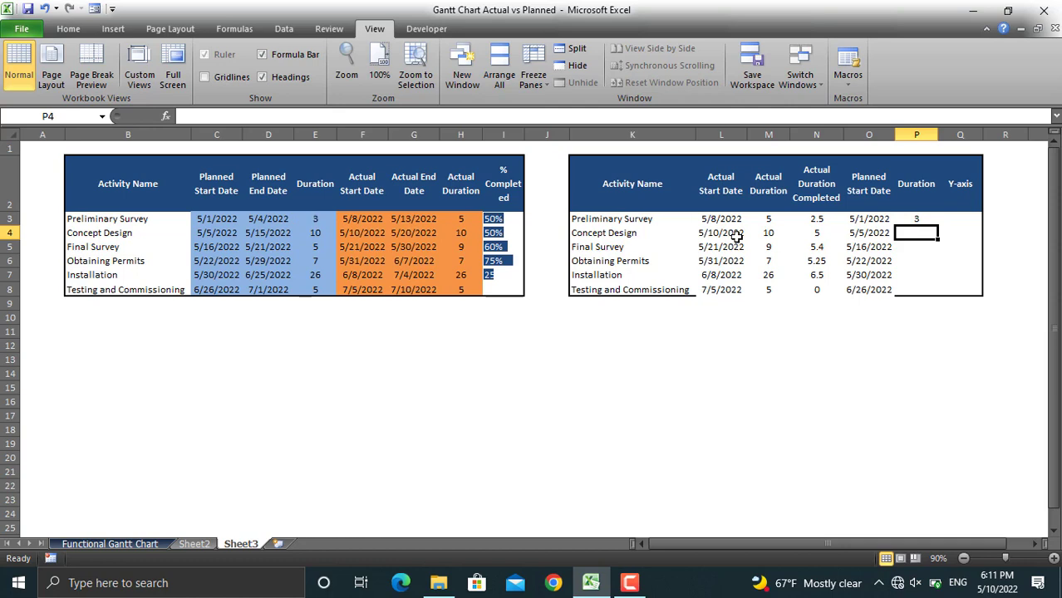
left_click(915, 219)
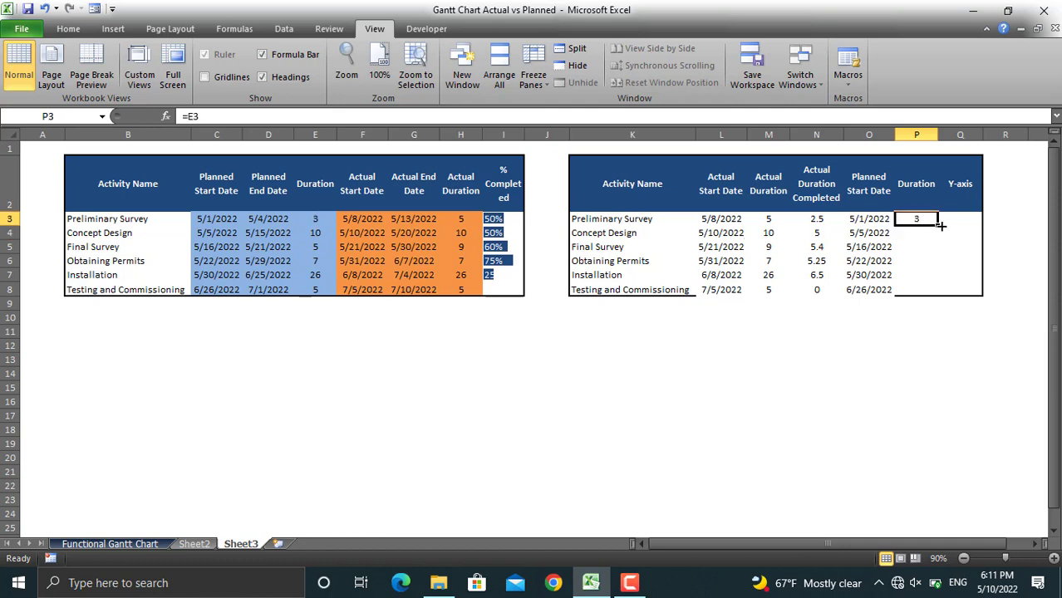
left_click_drag(940, 224, 942, 298)
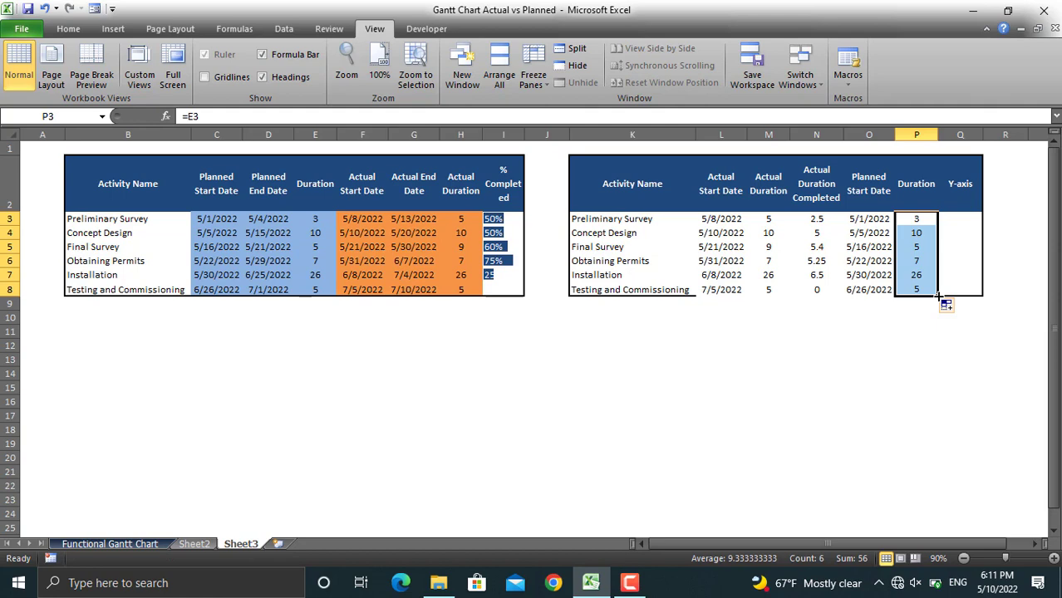
Step: Restore the thick outer border around the whole second table, K2 to Q8
left_click_drag(588, 166, 977, 290)
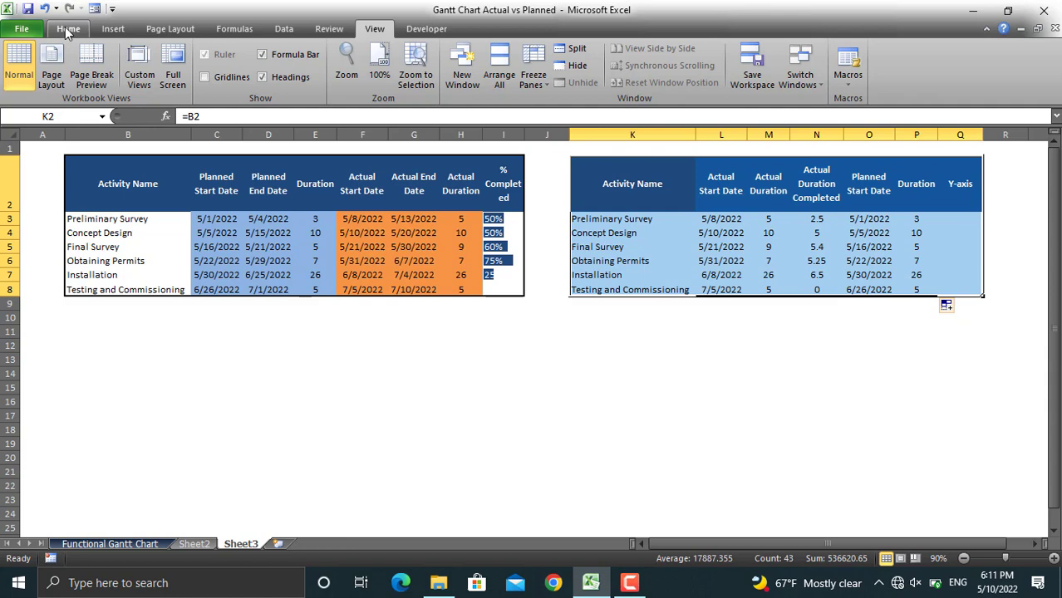
left_click(68, 30)
left_click(200, 76)
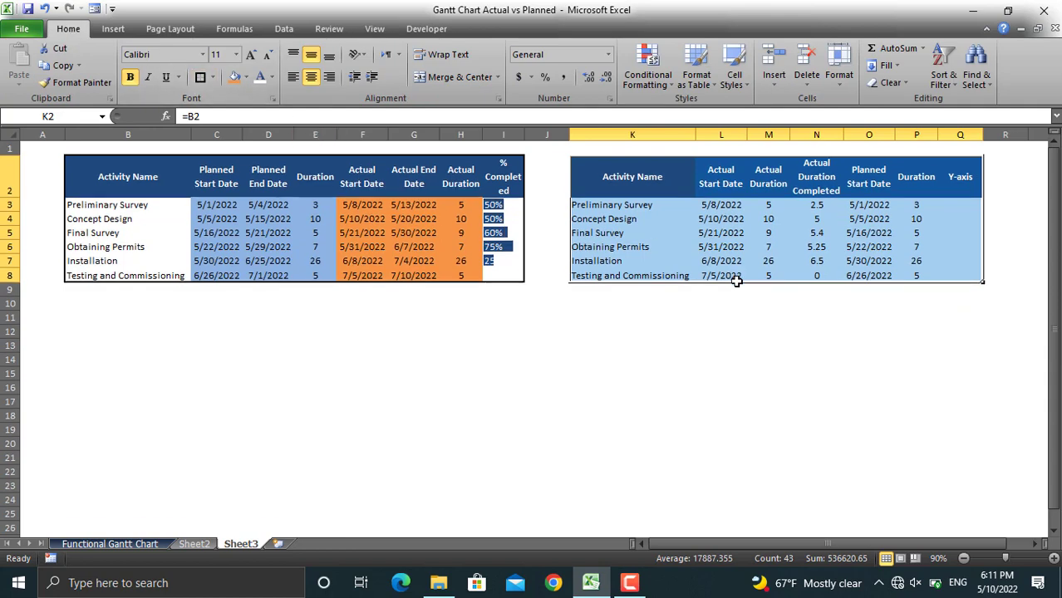
left_click(733, 332)
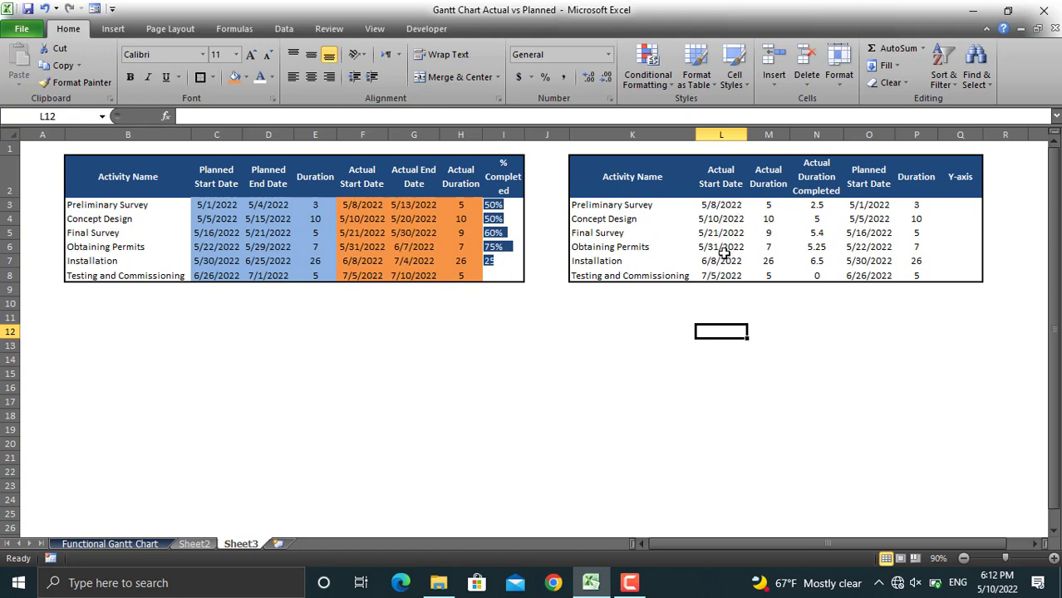
Step: Change the number format of the second table's Actual Start Date values, L3 to L8, to General
left_click_drag(720, 205, 720, 276)
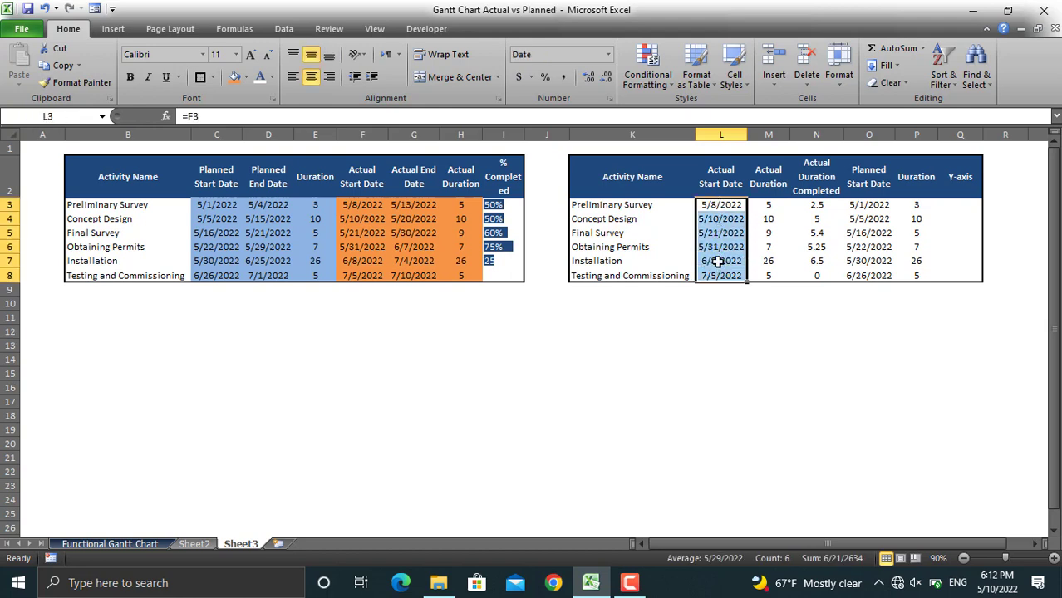
left_click(610, 55)
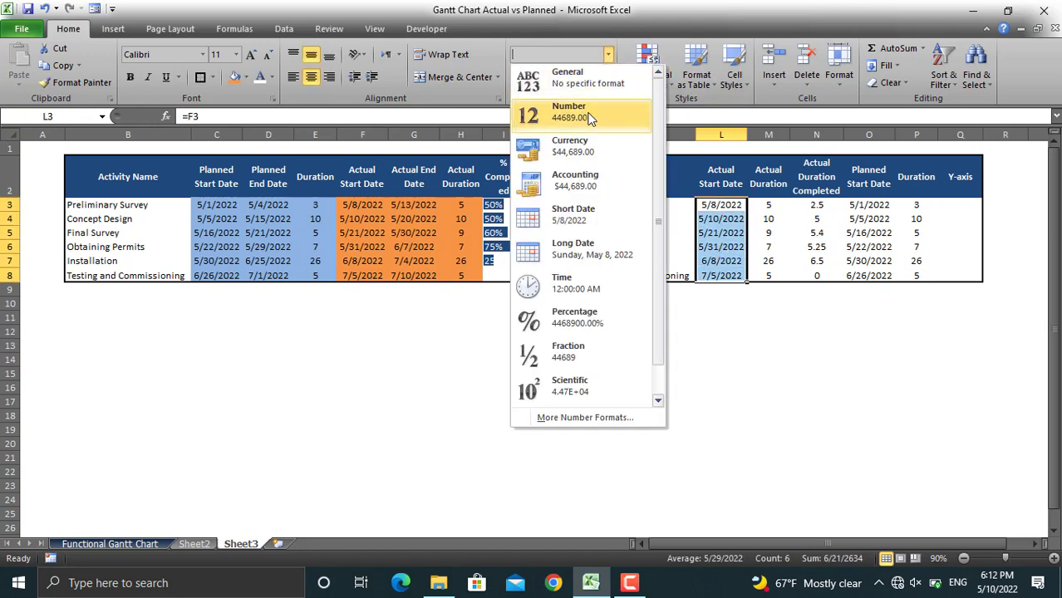
left_click(580, 85)
Step: Insert a 2-D stacked bar chart from the Activity Name, Actual Start Date and Actual Duration columns, K2 to M8
left_click_drag(602, 175, 762, 274)
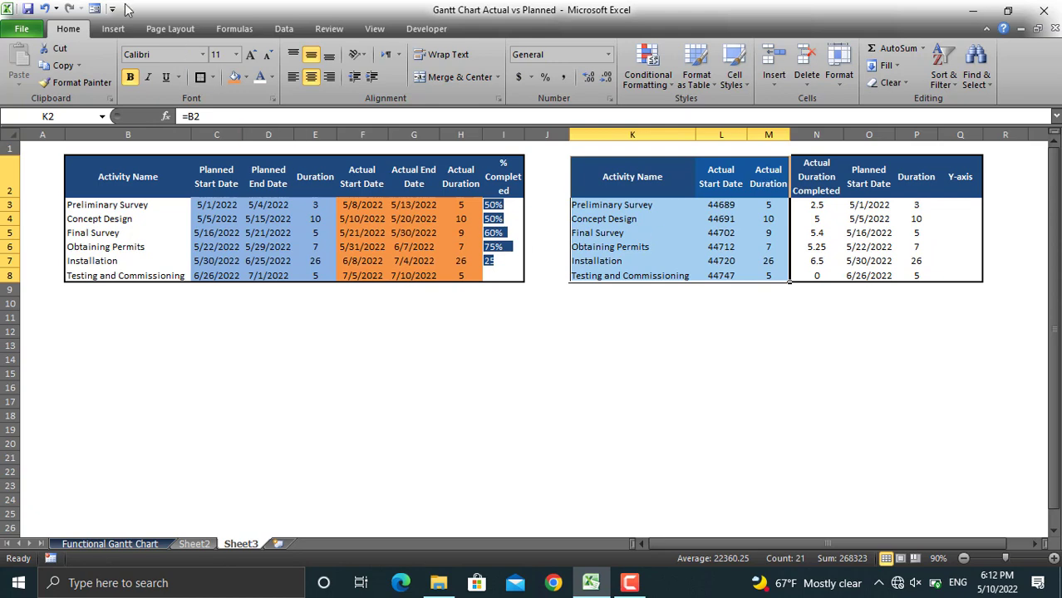
left_click(108, 31)
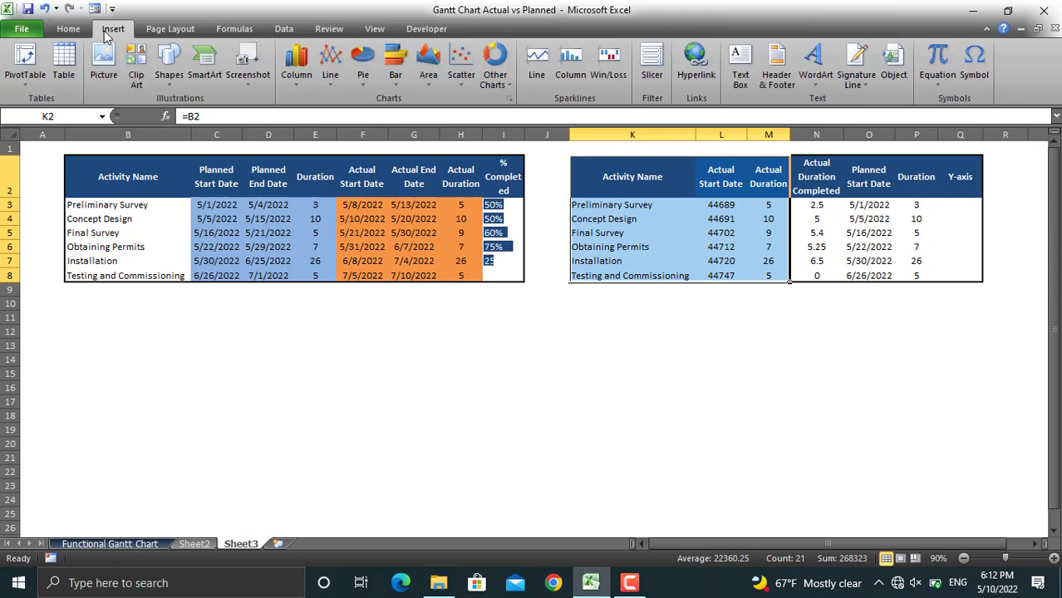
left_click(394, 67)
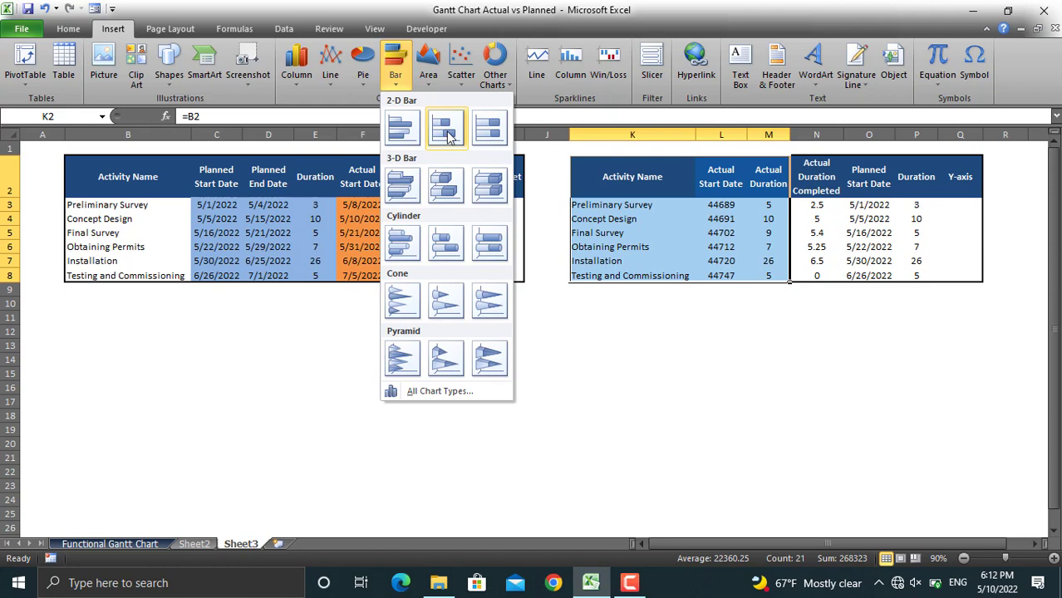
left_click(446, 131)
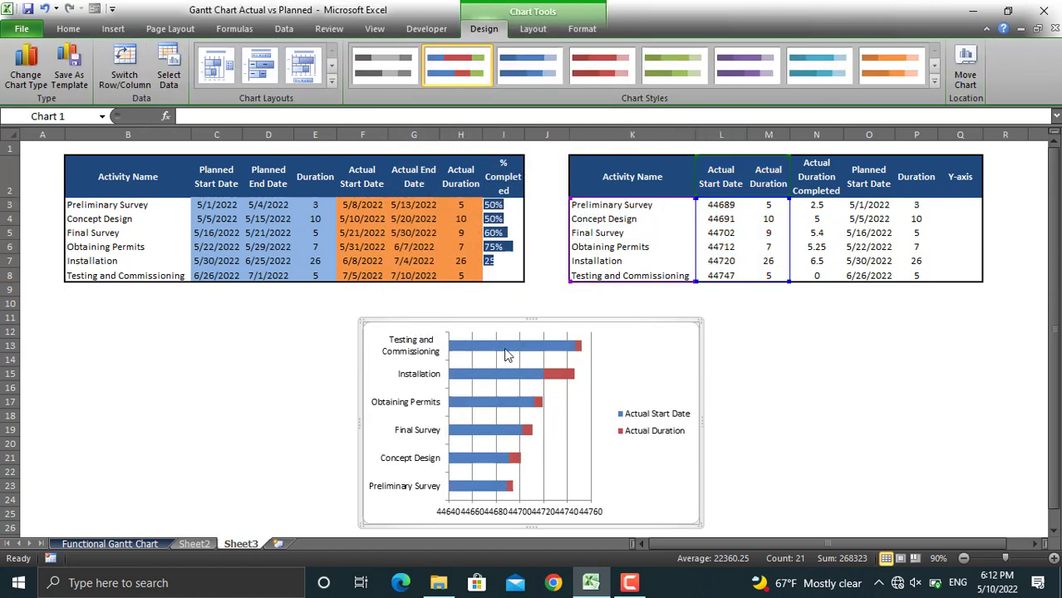
Step: Set the number format of the Actual Start Date values, L3 to L8, to Short Date
left_click(720, 221)
left_click_drag(726, 205, 722, 270)
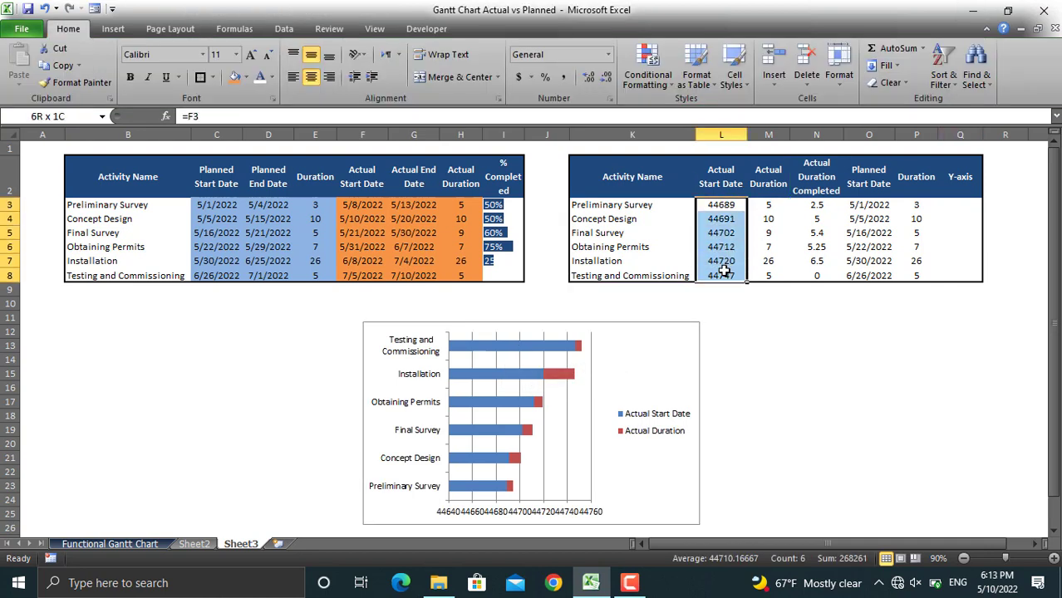
left_click(608, 55)
left_click(559, 215)
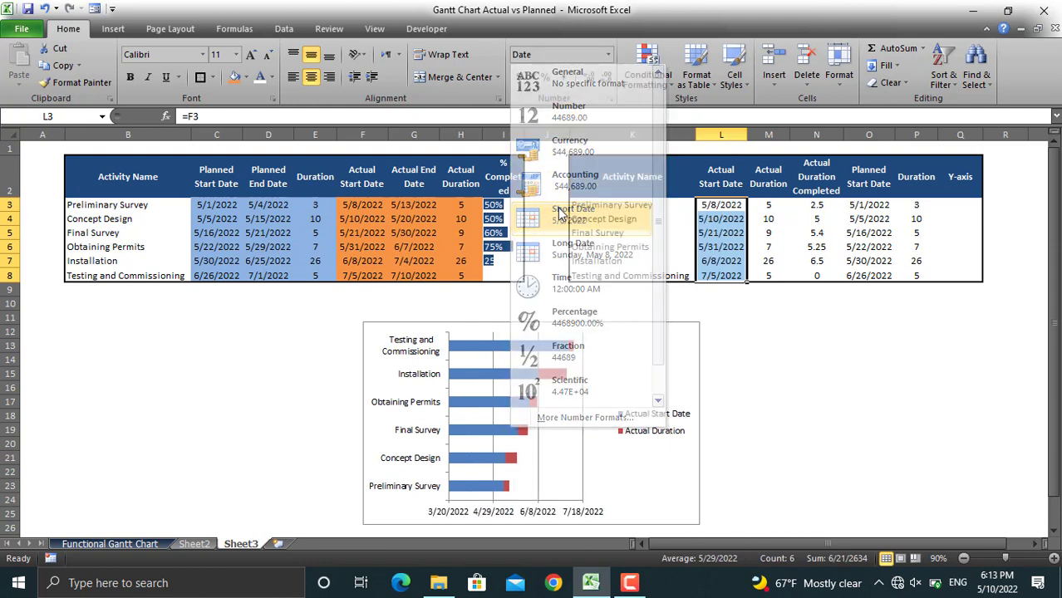
Step: Place the chart directly below the tables, enlarge it to about 13.59 by 3 inches, and set the Actual Start Date series to No Fill
left_click_drag(535, 327, 231, 294)
left_click_drag(403, 395, 981, 381)
left_click(580, 319)
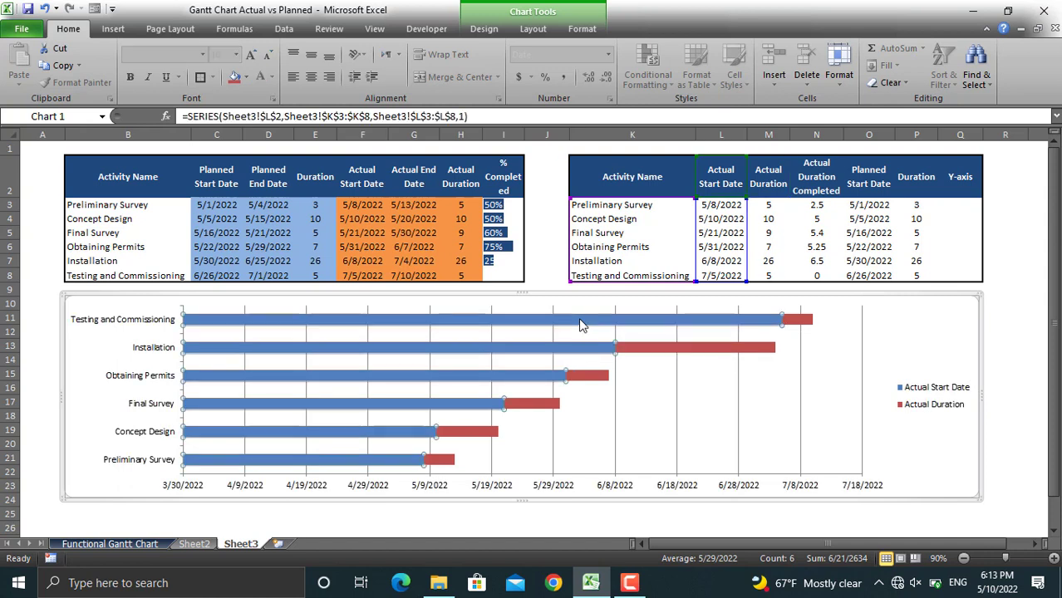
left_click(582, 28)
left_click(503, 48)
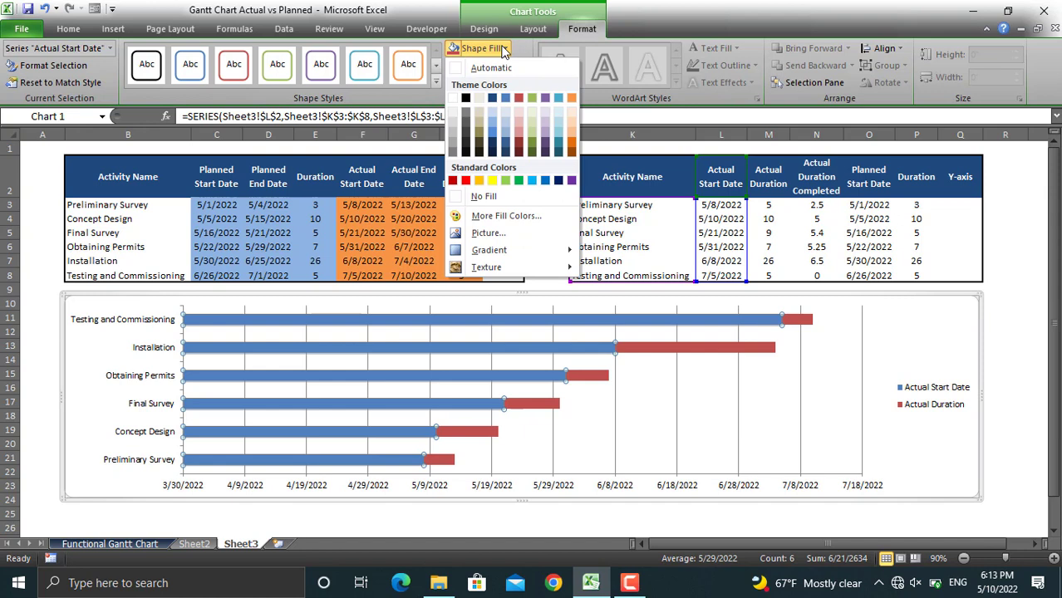
left_click(486, 198)
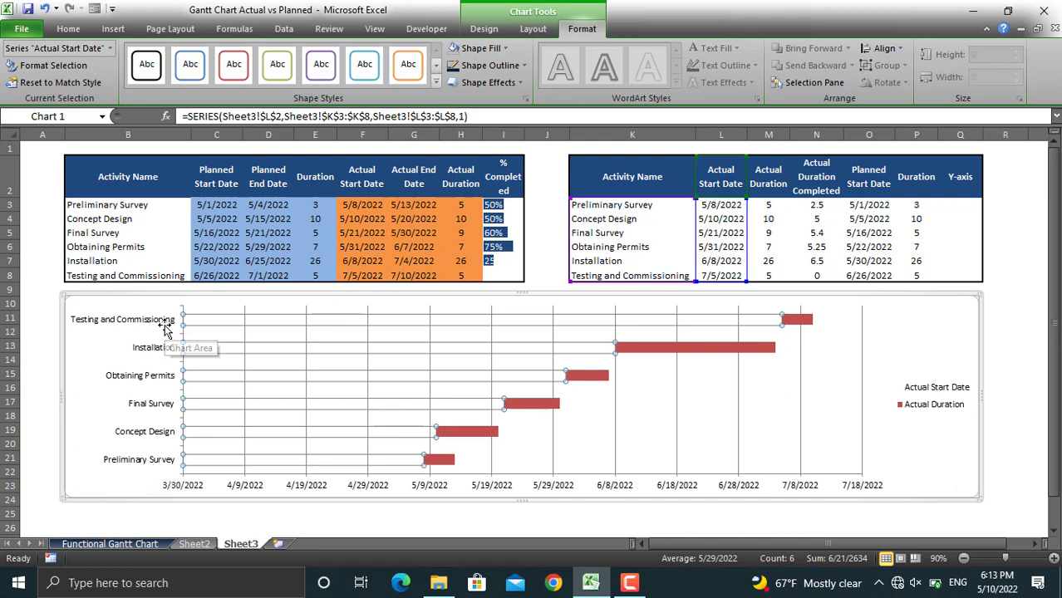
Step: Format the chart's vertical axis to list the activity categories in reverse order
left_click(147, 404)
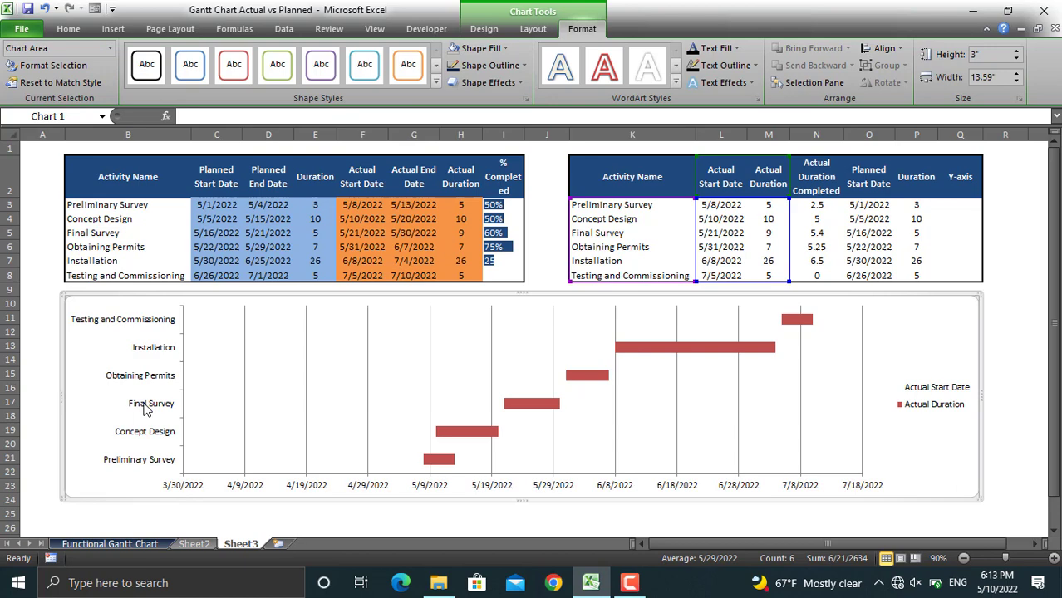
right_click(147, 404)
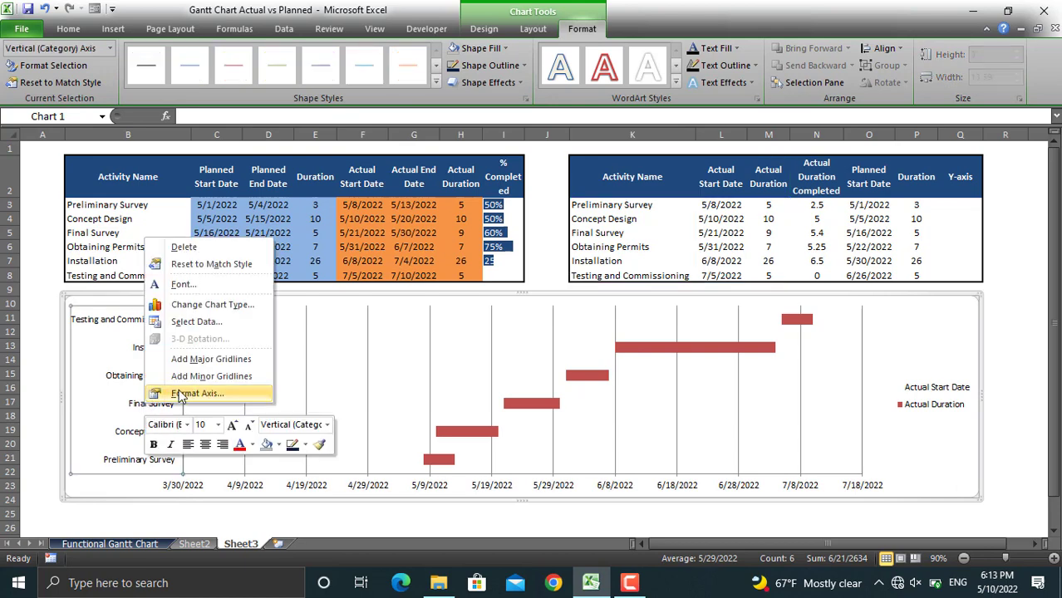
left_click(170, 394)
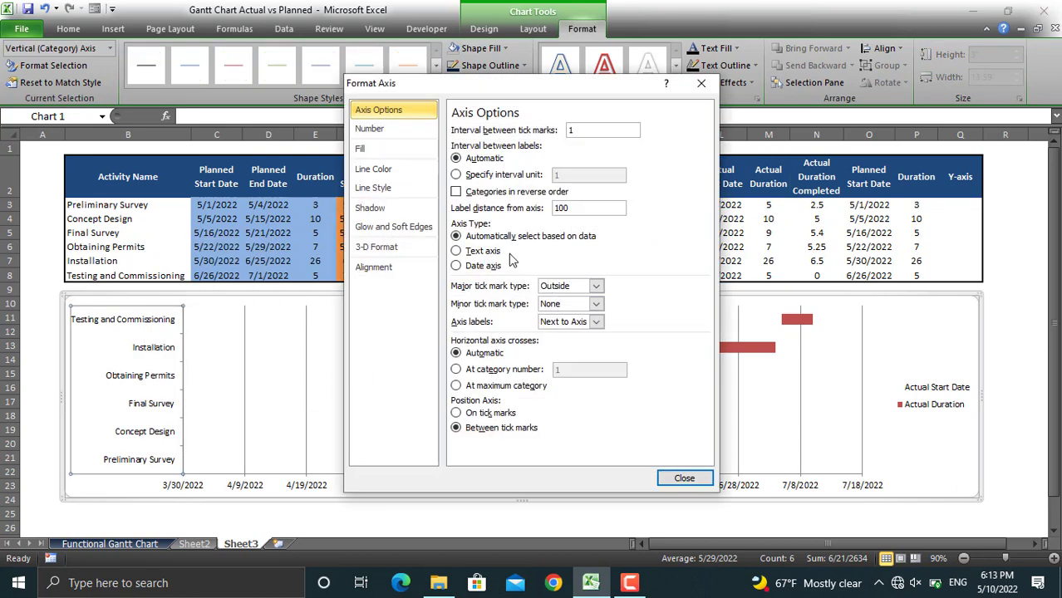
left_click(487, 196)
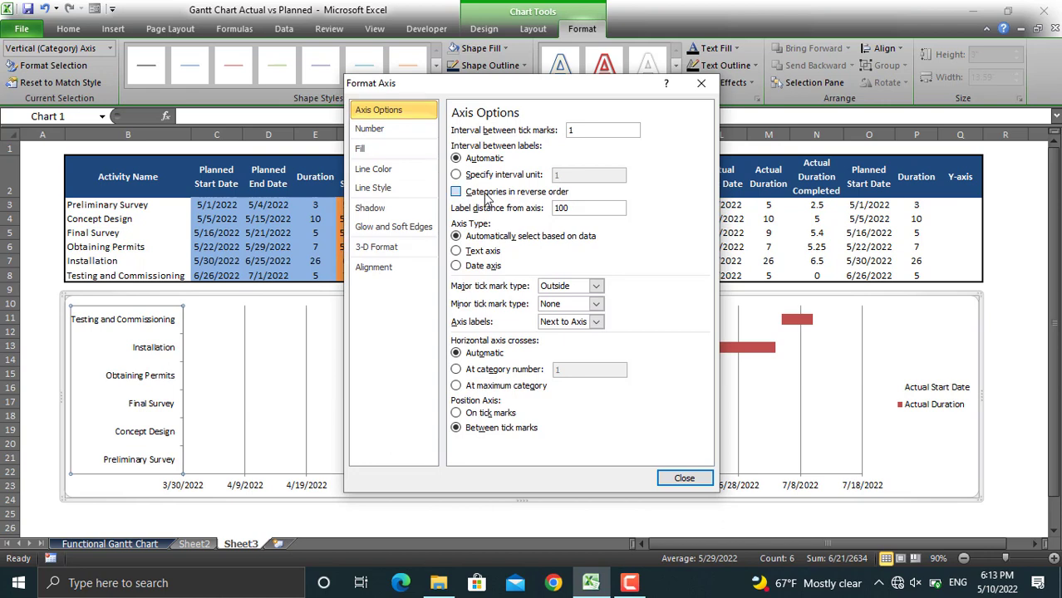
left_click(681, 479)
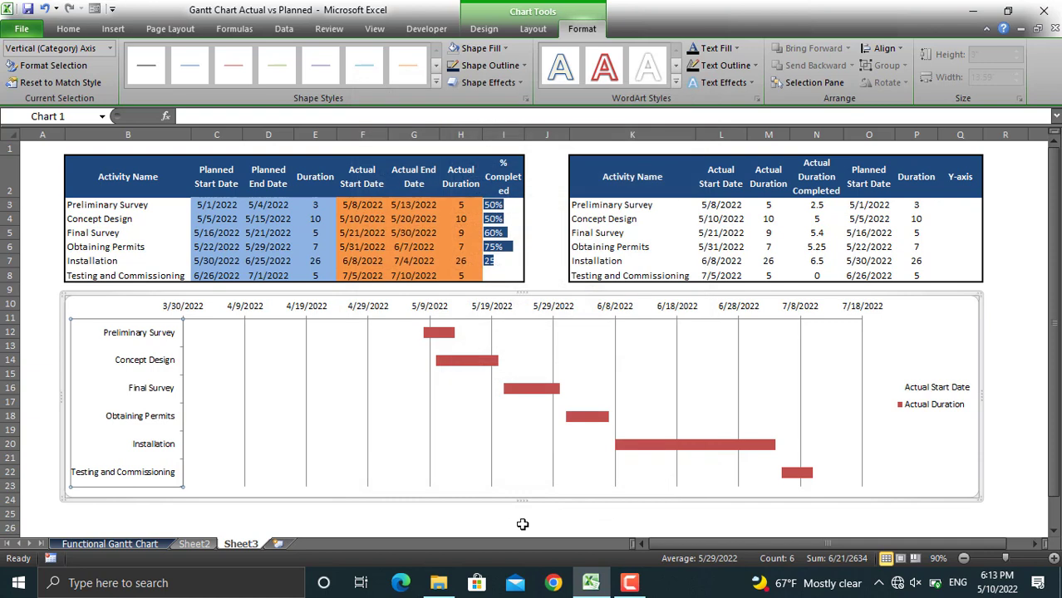
Step: Delete the chart's vertical gridlines and its legend
left_click(491, 470)
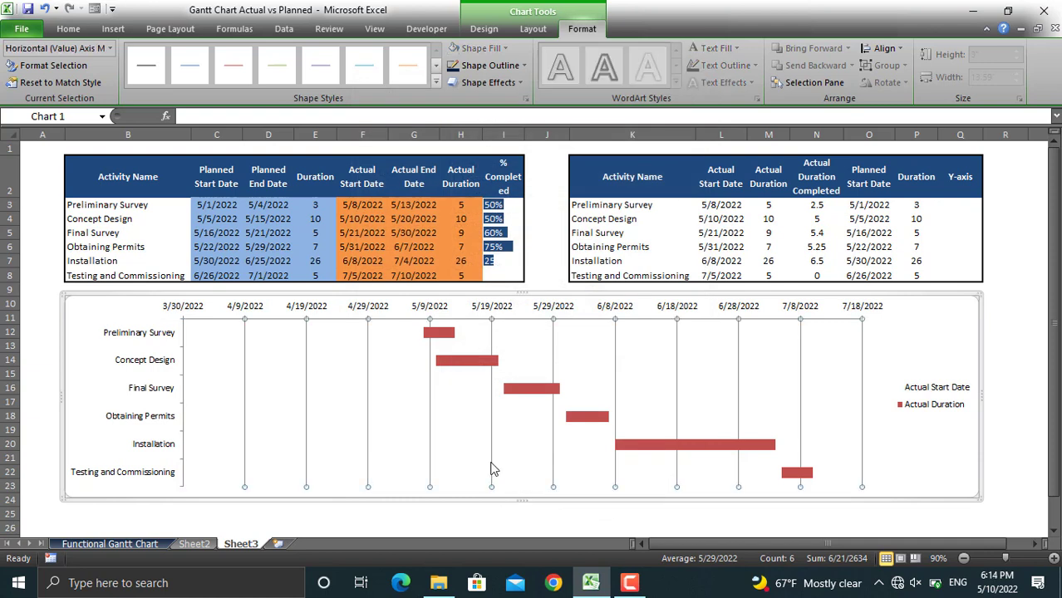
key("Delete")
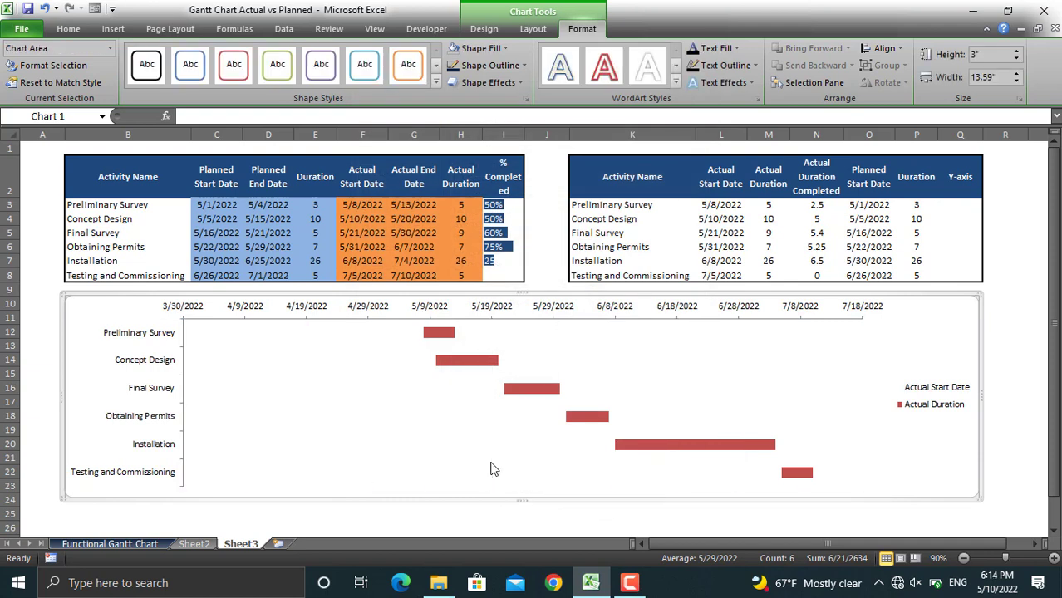
left_click(948, 407)
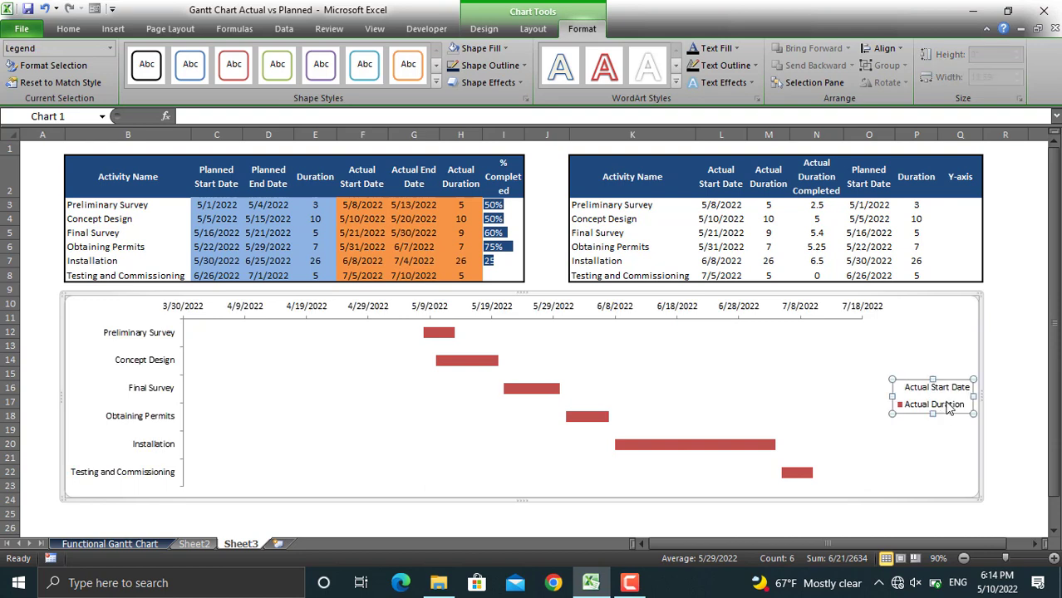
key("Delete")
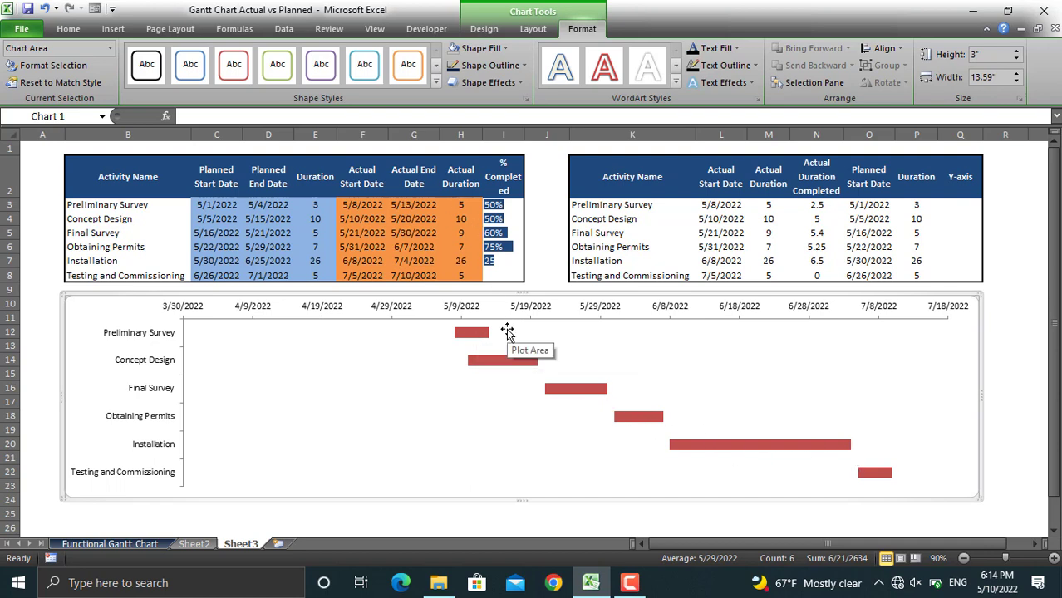
Step: Inspect the chart's Actual Duration series and the unfilled Actual Start Date series at the Preliminary Survey bar
left_click(471, 334)
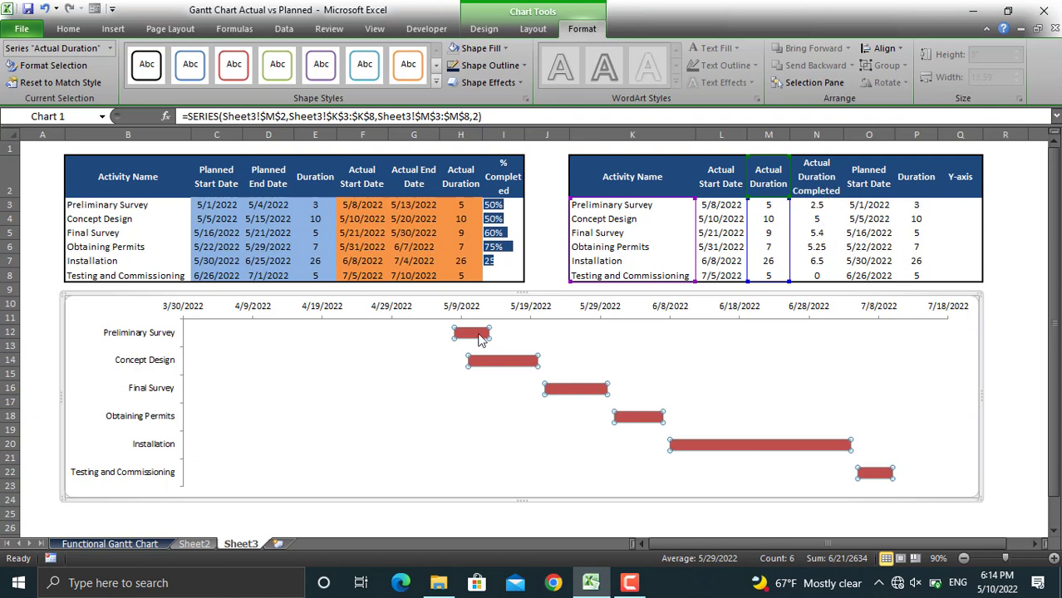
mouse_move(459, 335)
left_click(396, 341)
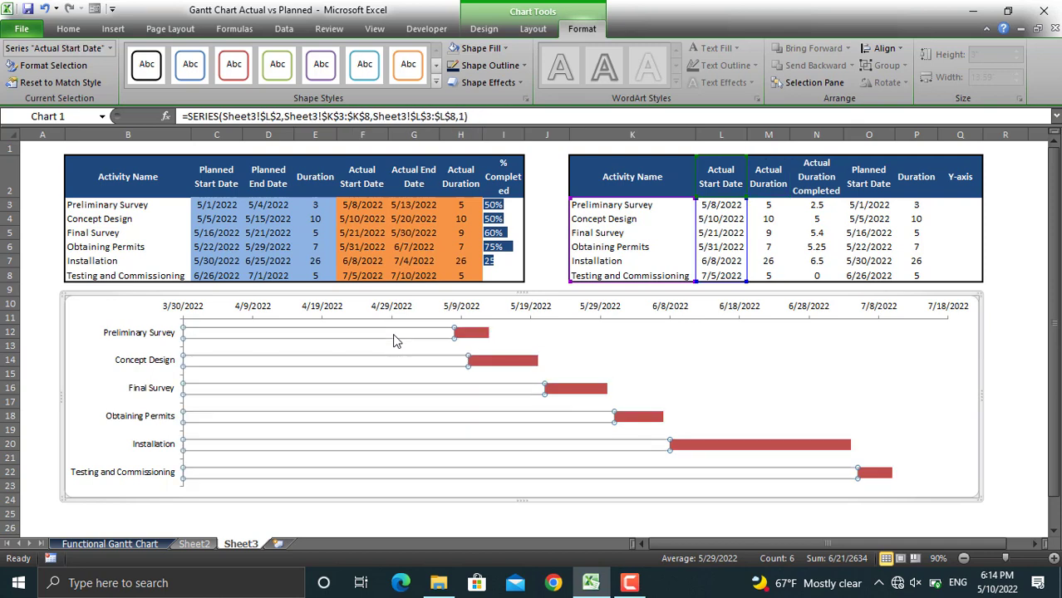
mouse_move(396, 341)
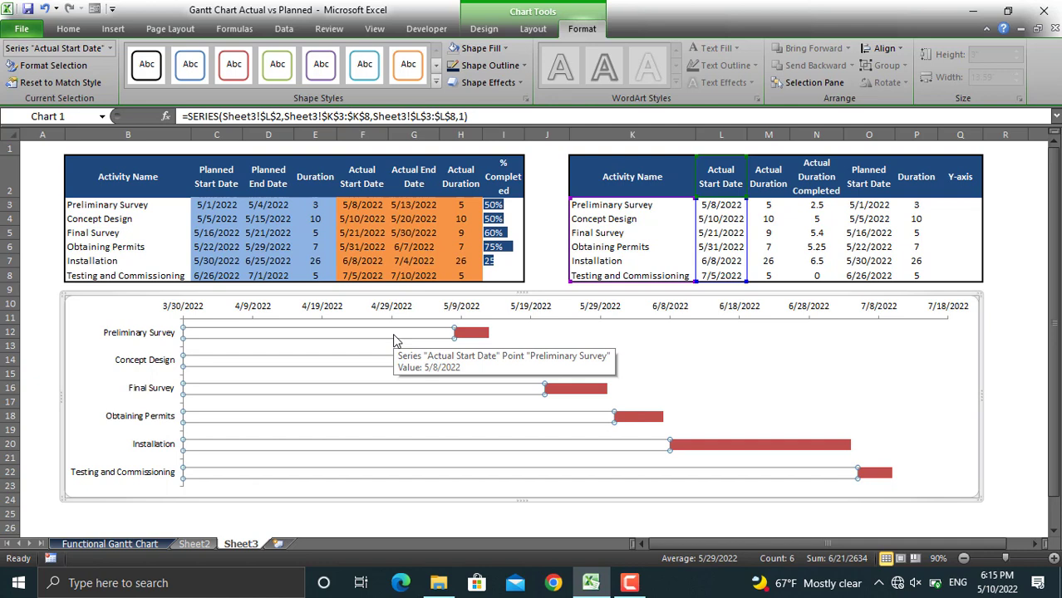
Step: Add standard-error error bars to the Actual Start Date series and set their direction to Plus
left_click(536, 29)
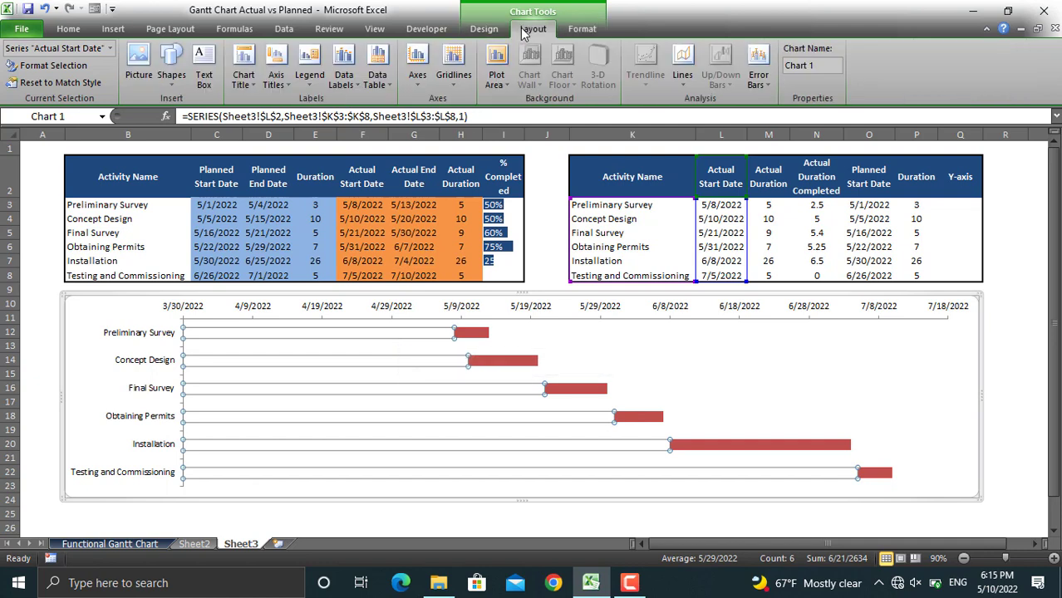
left_click(758, 68)
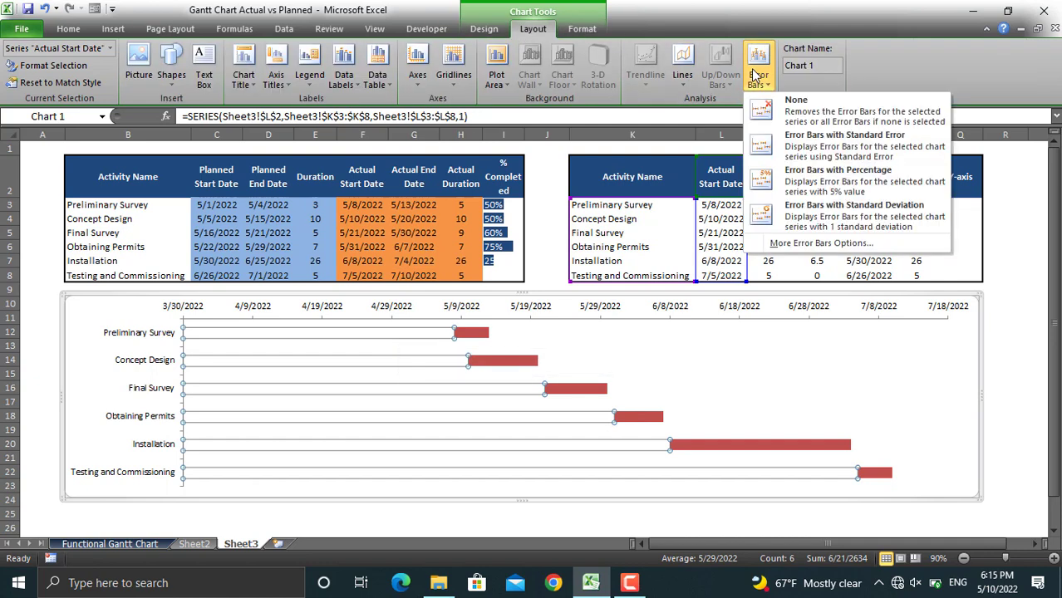
left_click(827, 149)
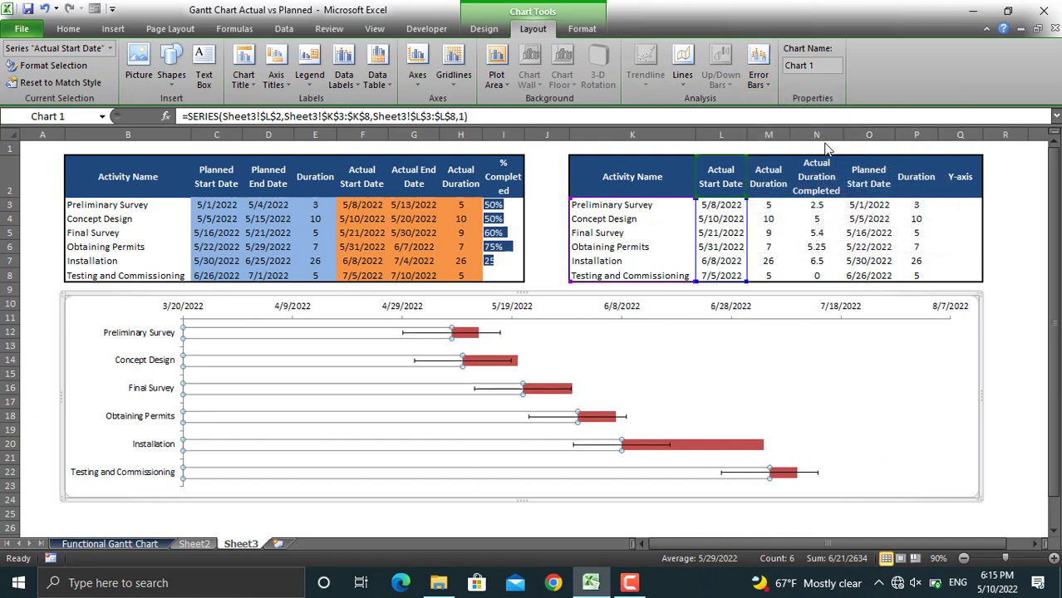
left_click(510, 389)
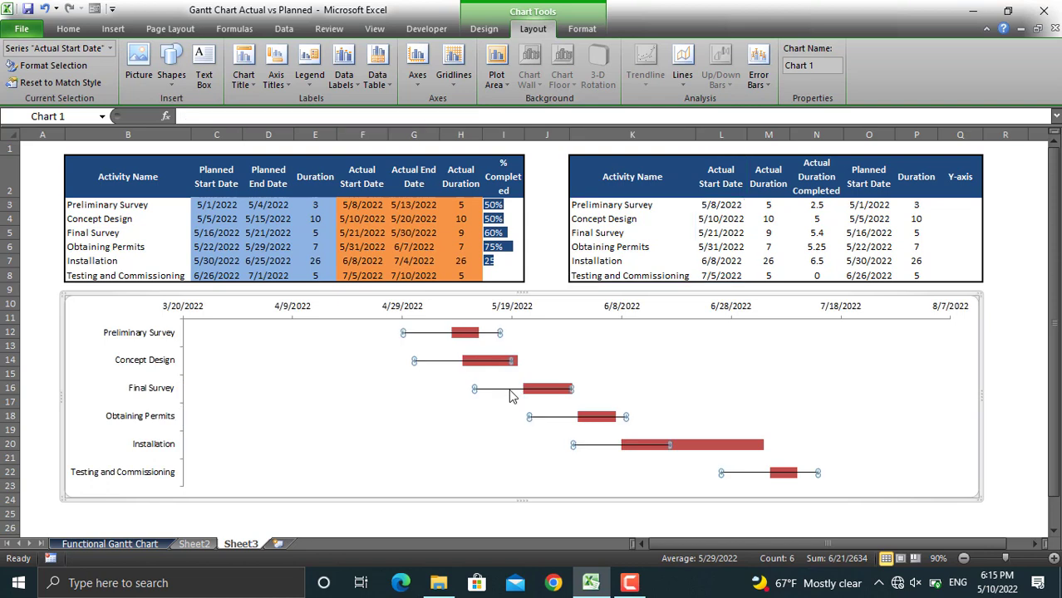
right_click(509, 389)
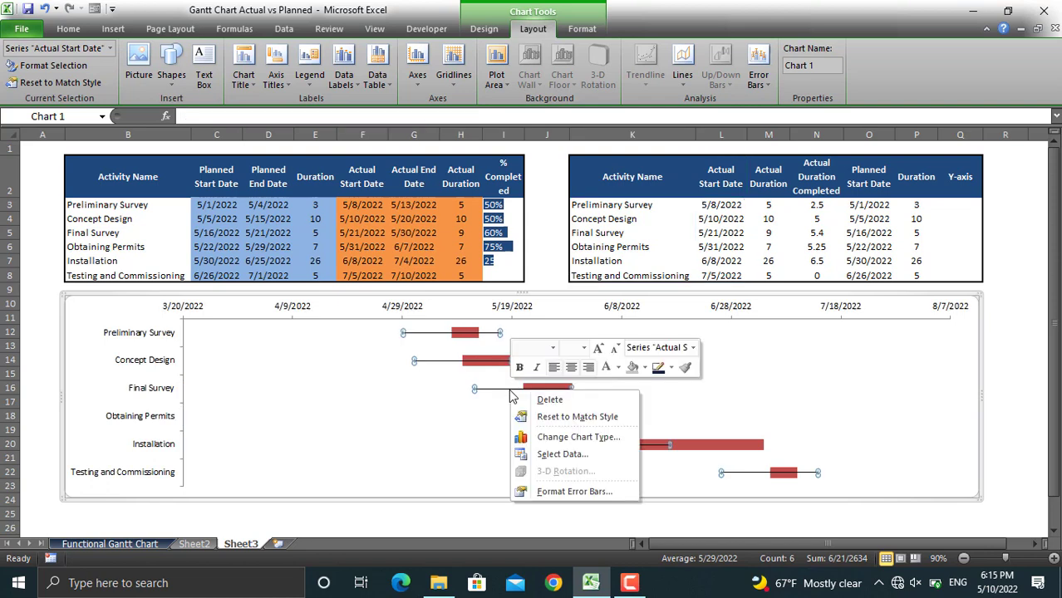
left_click(573, 492)
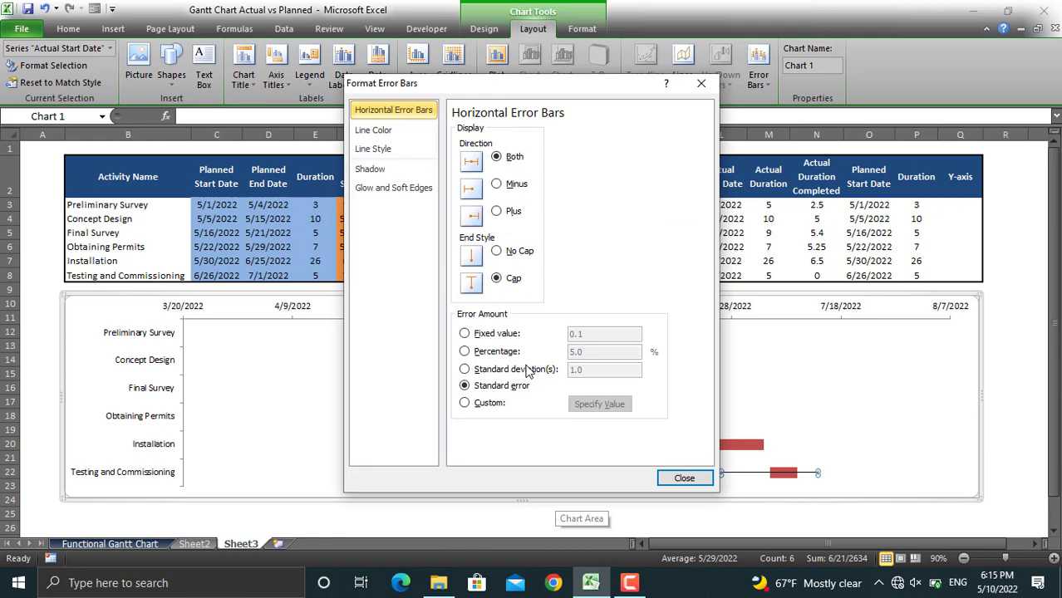
left_click(499, 213)
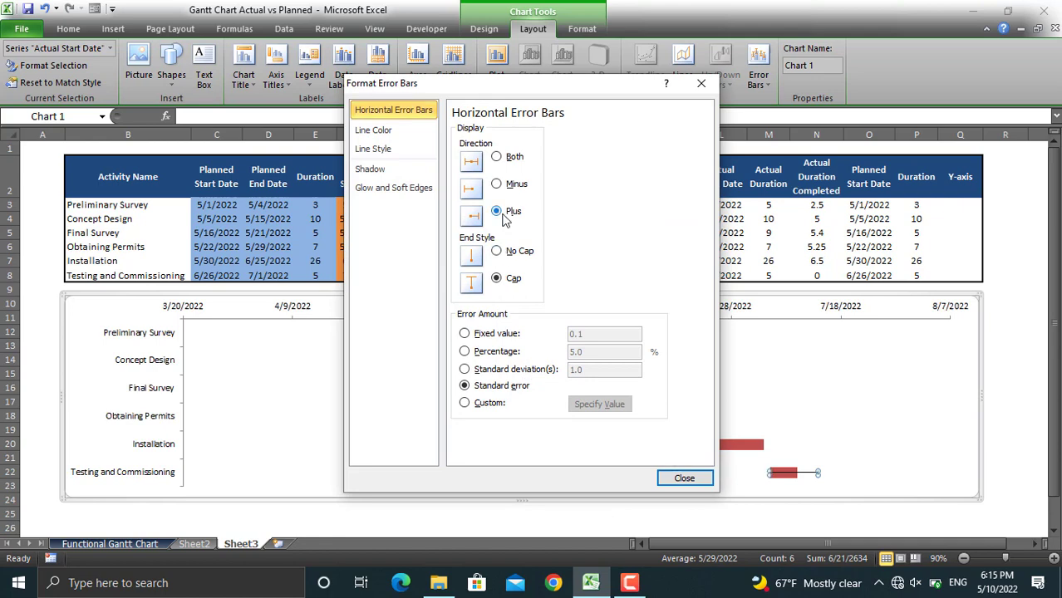
Step: Give the error bars a custom positive error value taken from the Actual Duration Completed cells N3:N8
left_click(487, 409)
left_click(596, 404)
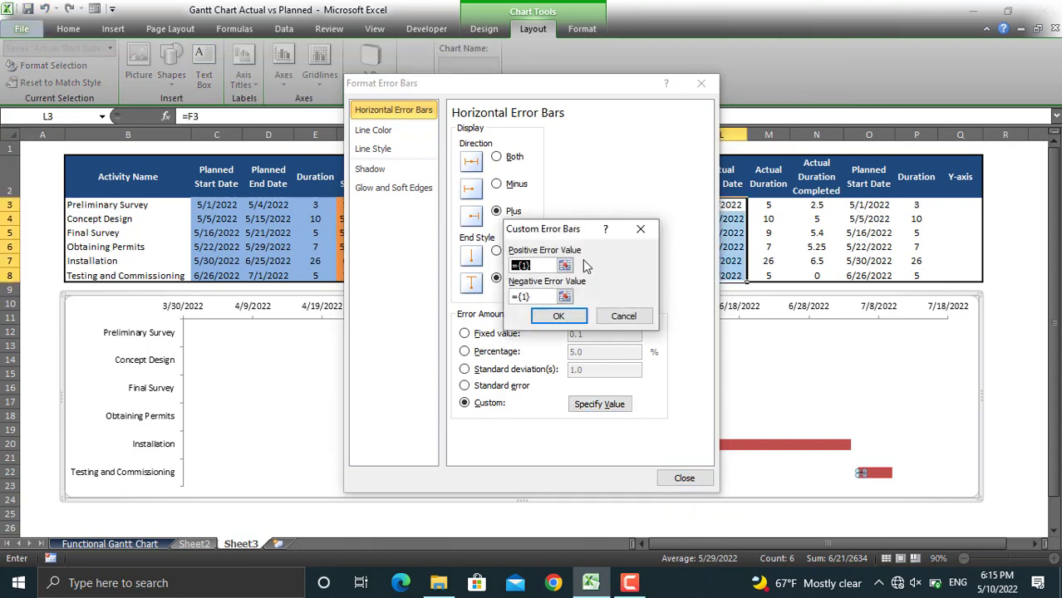
left_click(565, 266)
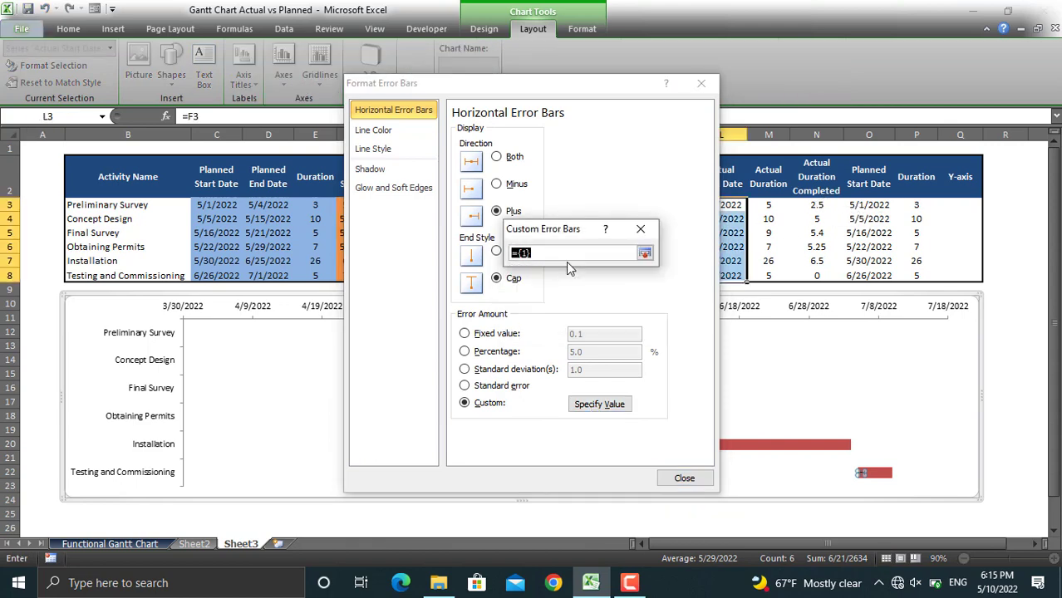
left_click(818, 206)
left_click_drag(818, 210, 818, 278)
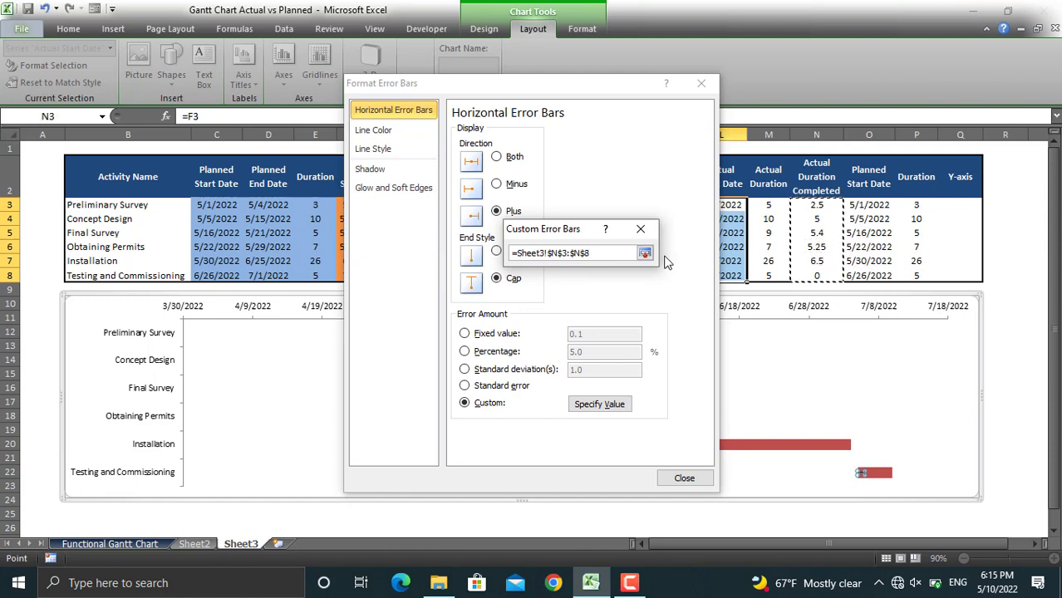
left_click(645, 253)
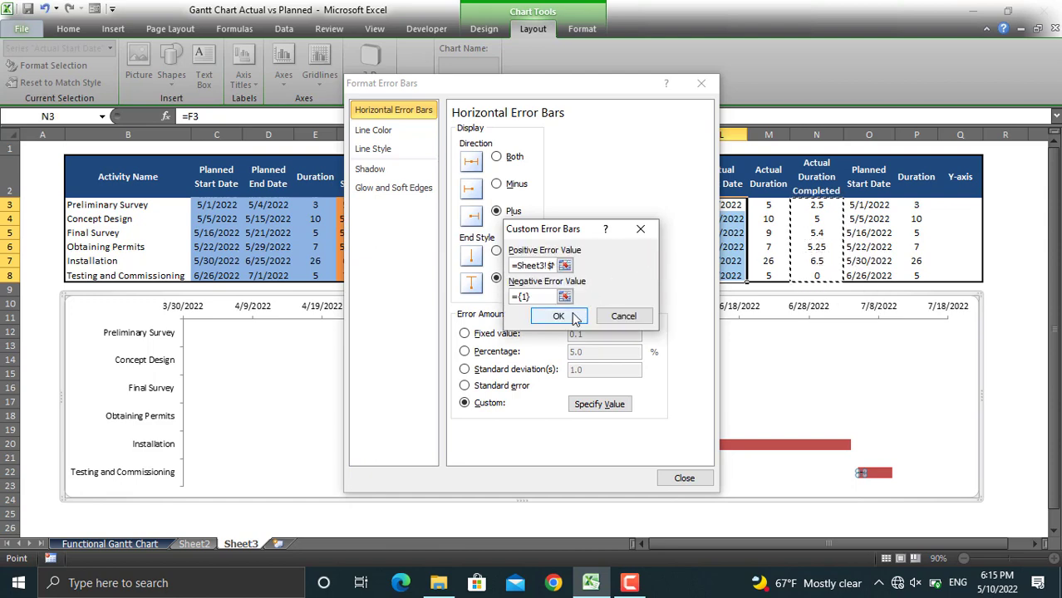
left_click(560, 317)
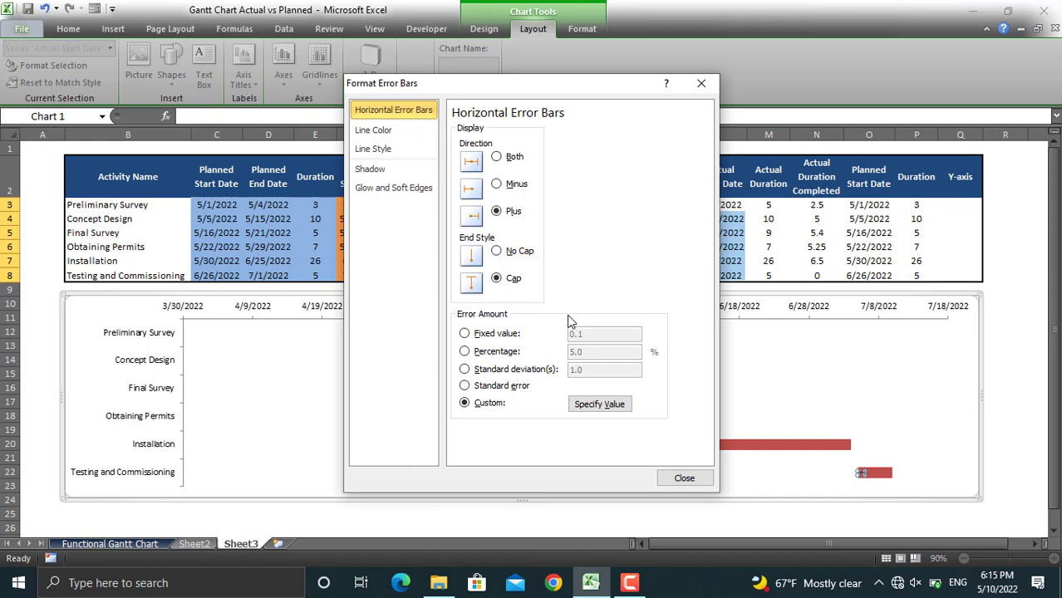
left_click(682, 480)
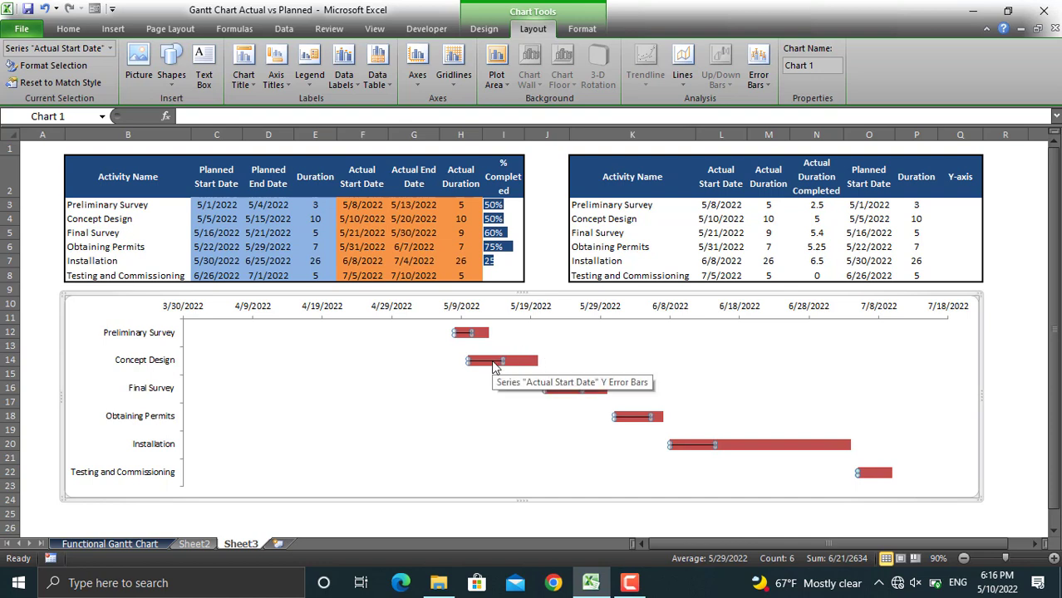
Step: Format the Actual Start Date error bars with a solid dark blue line from the theme colors
right_click(494, 367)
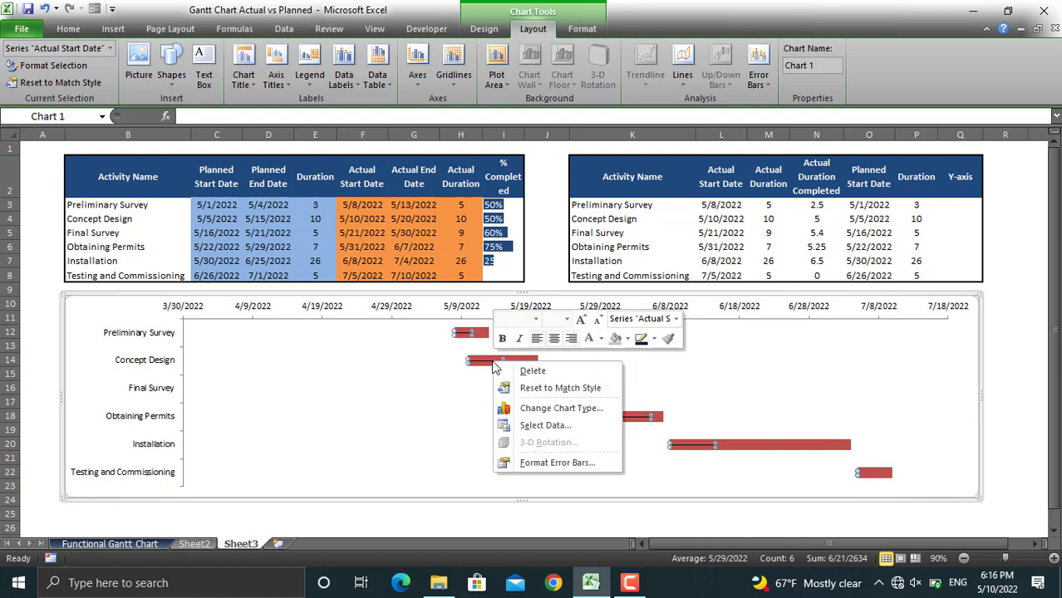
left_click(548, 467)
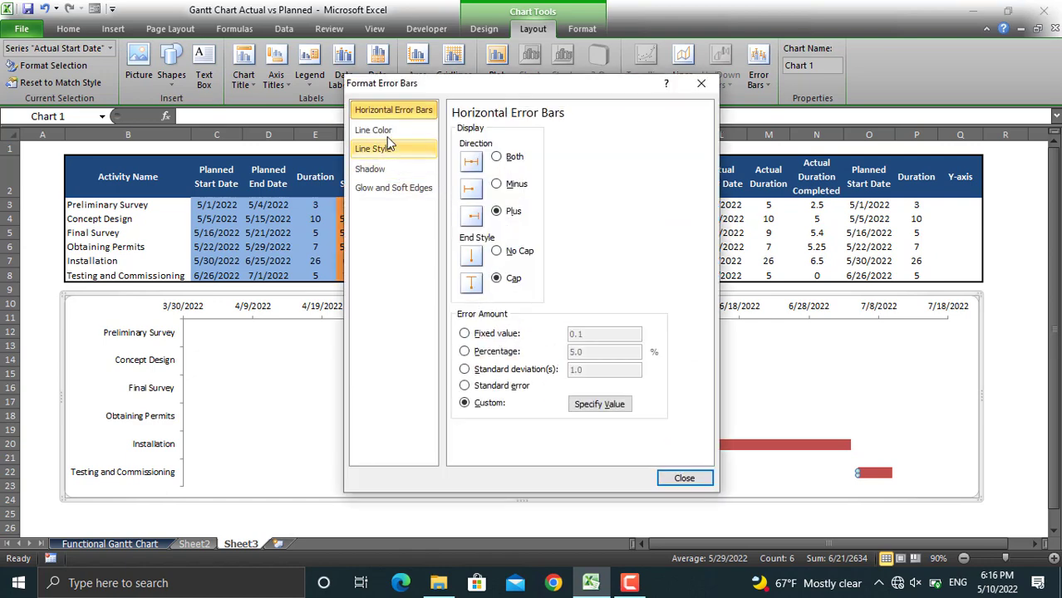
left_click(384, 133)
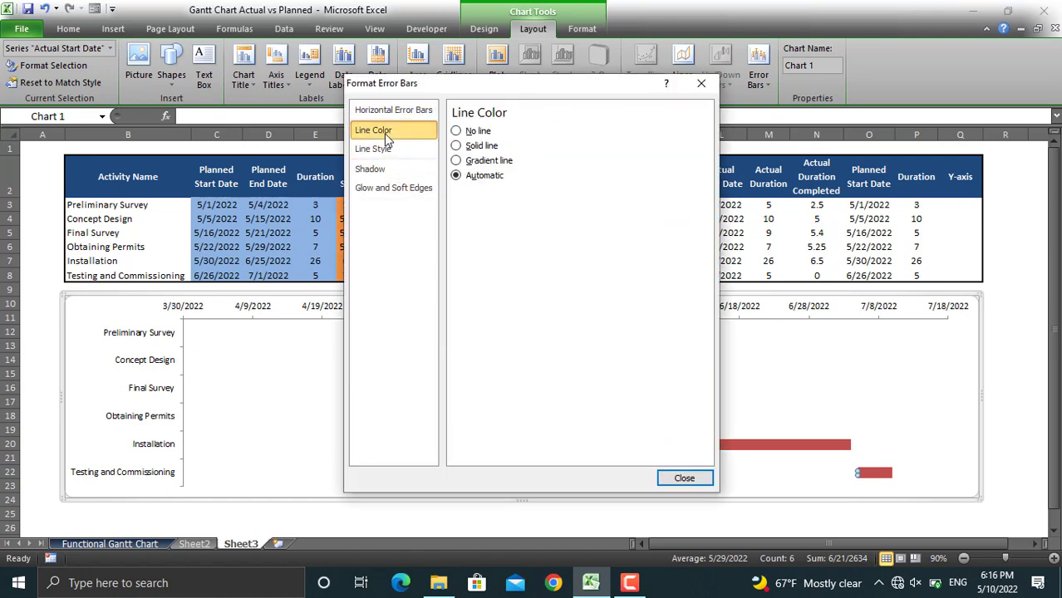
left_click(474, 148)
left_click(520, 195)
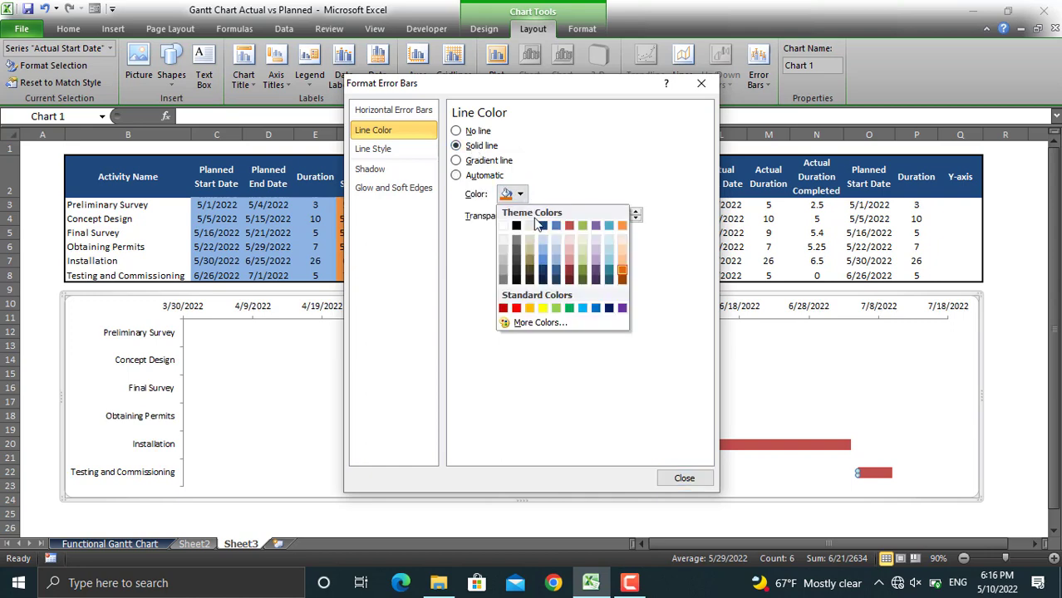
left_click(542, 226)
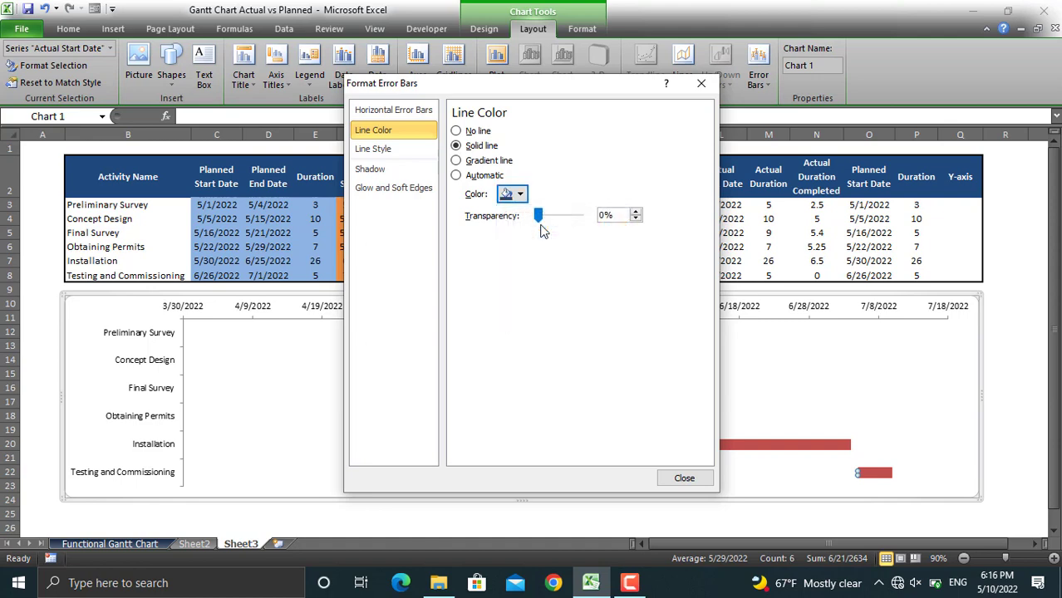
Step: Set the error bars' line width to 11.75 pt so they cover the full height of the duration bars
left_click(399, 151)
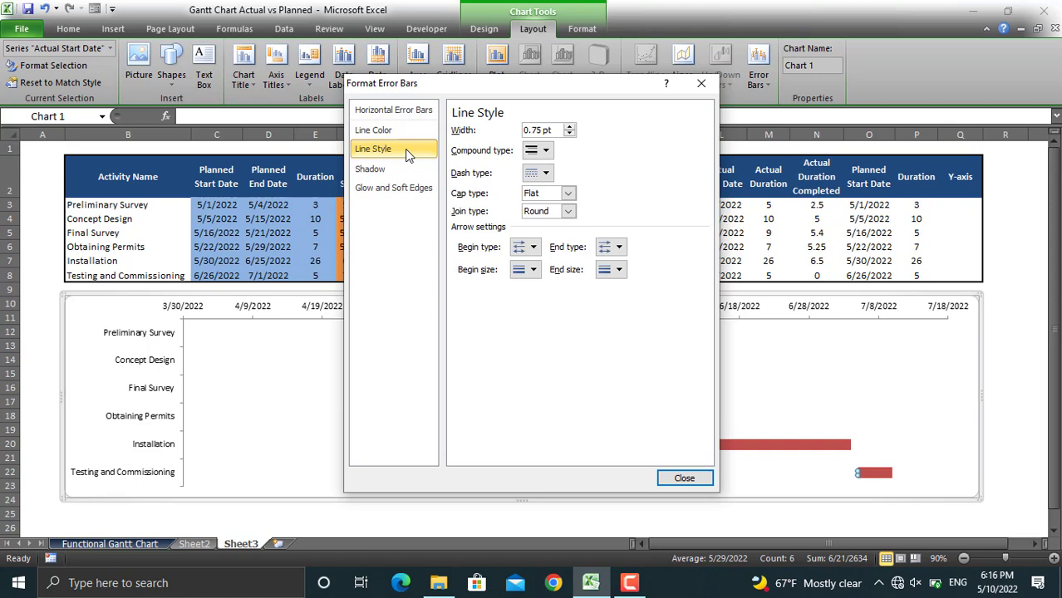
left_click_drag(517, 93, 251, 124)
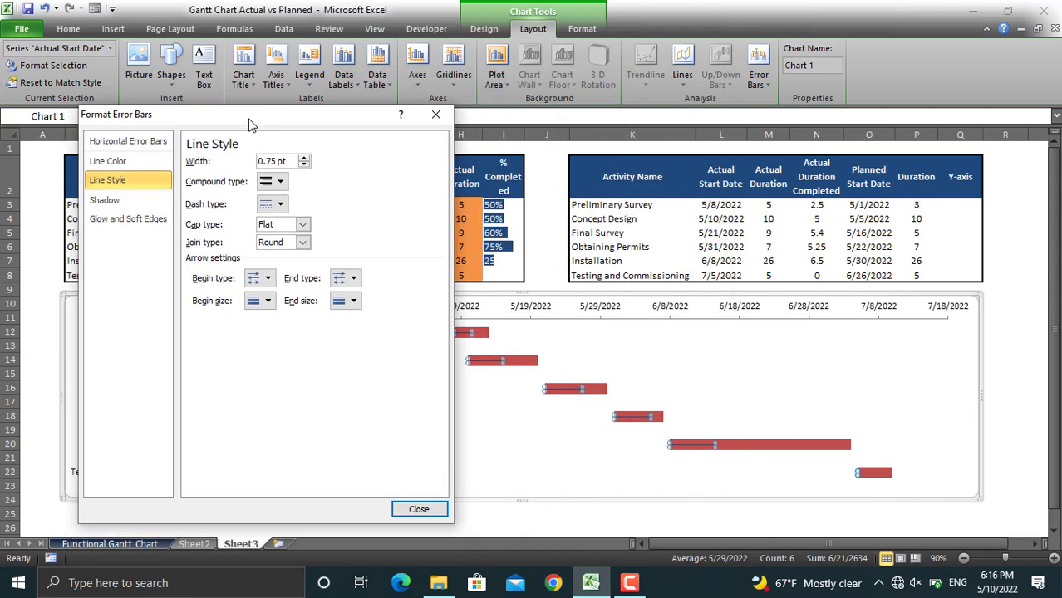
left_click(304, 158)
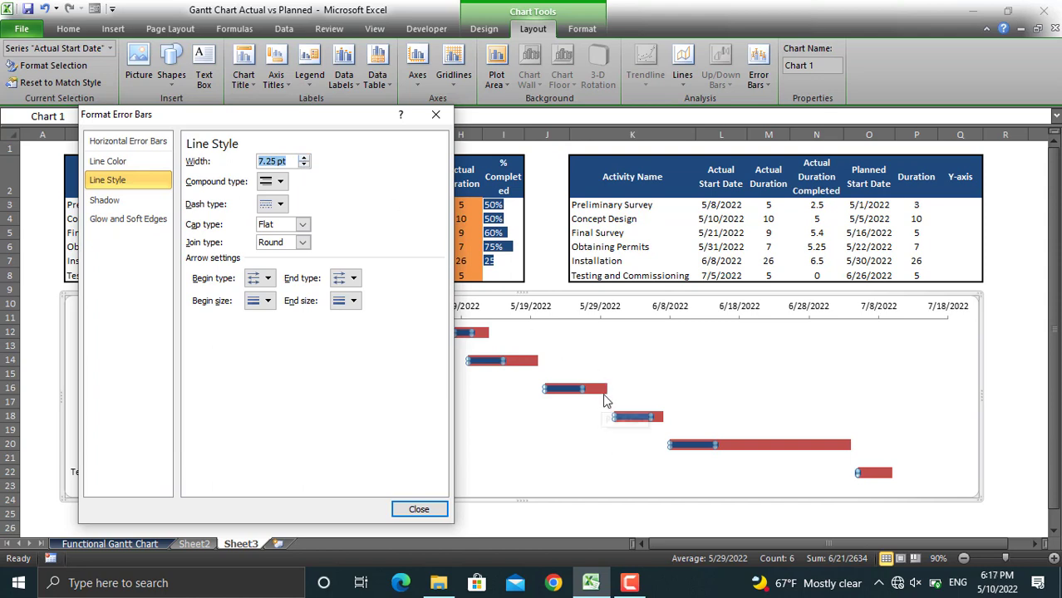
left_click(306, 158)
left_click(305, 157)
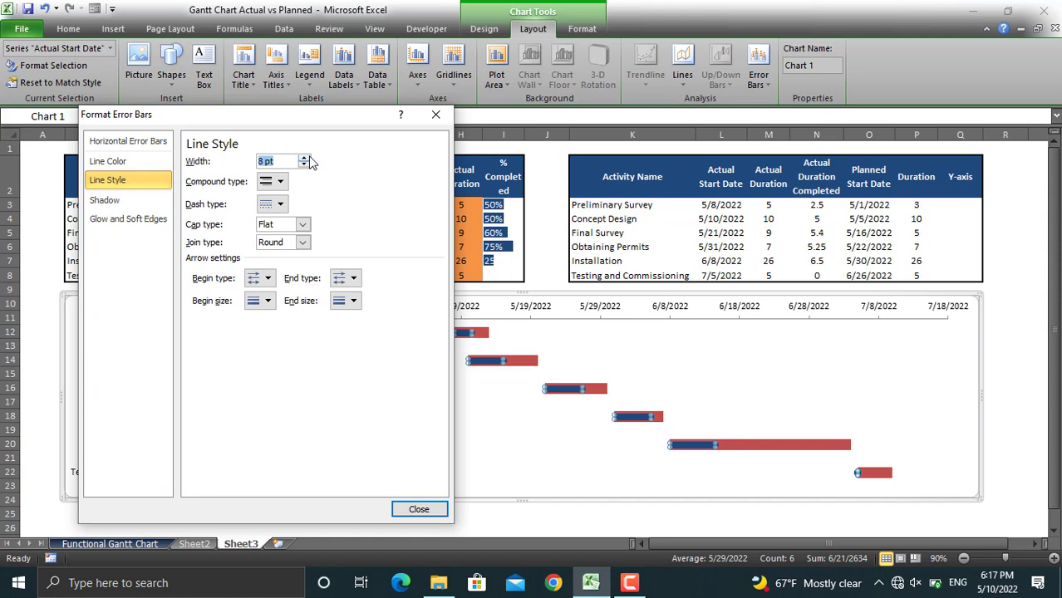
left_click(305, 158)
left_click(305, 158)
left_click(305, 158)
left_click(306, 158)
left_click(305, 158)
left_click(305, 158)
left_click(305, 158)
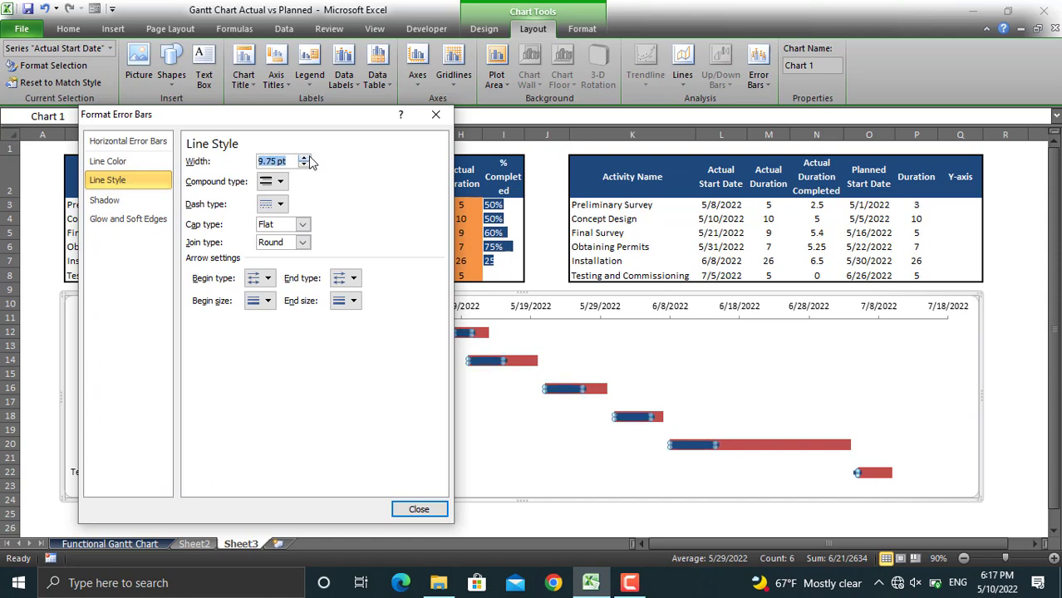
left_click(305, 158)
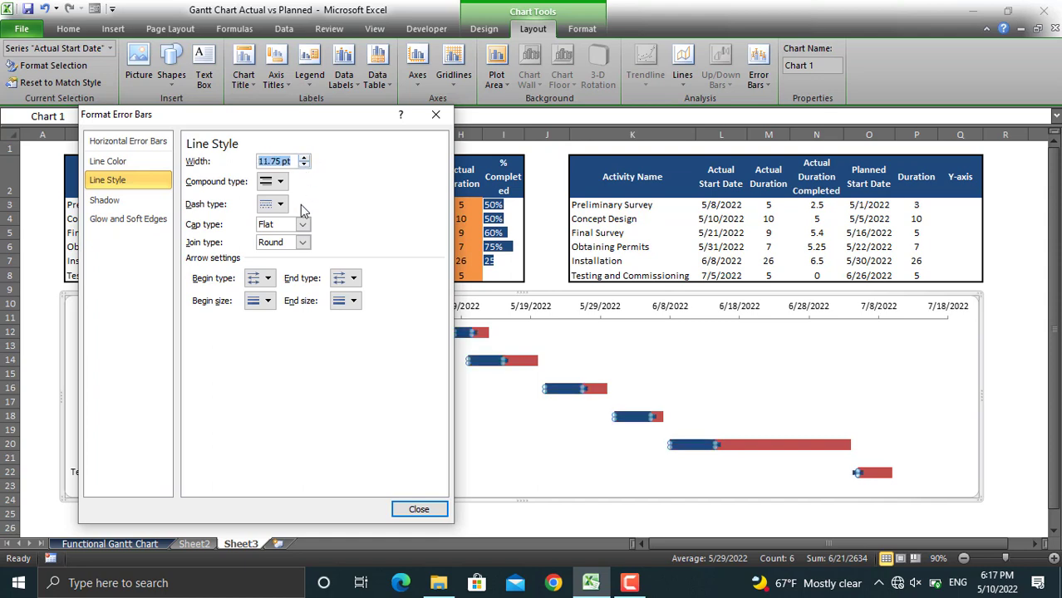
Step: Change the error bars' end style to No Cap and finish formatting them
left_click(122, 162)
left_click(141, 140)
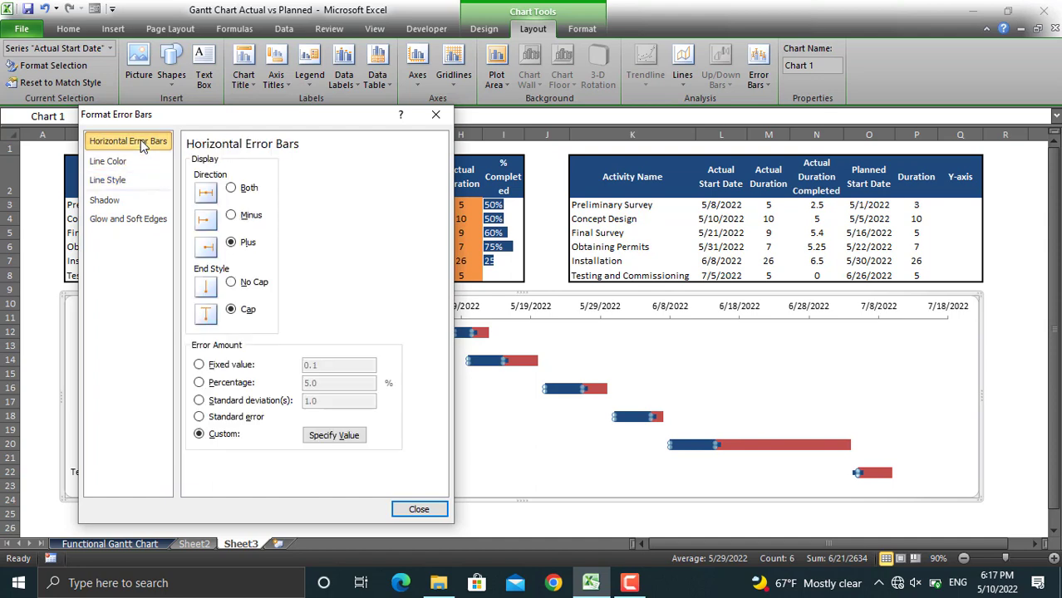
left_click(254, 283)
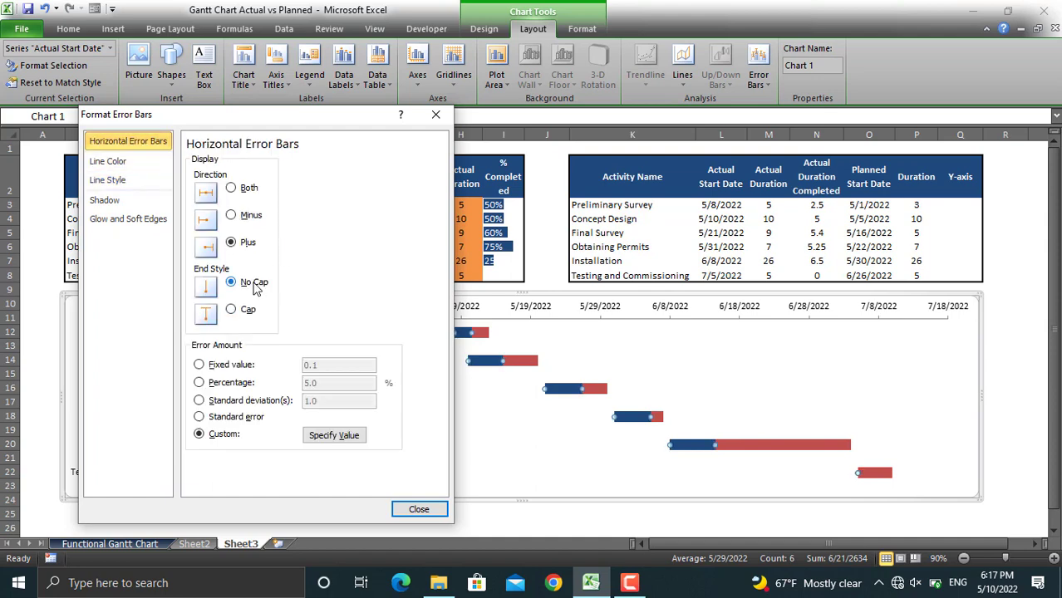
left_click(419, 509)
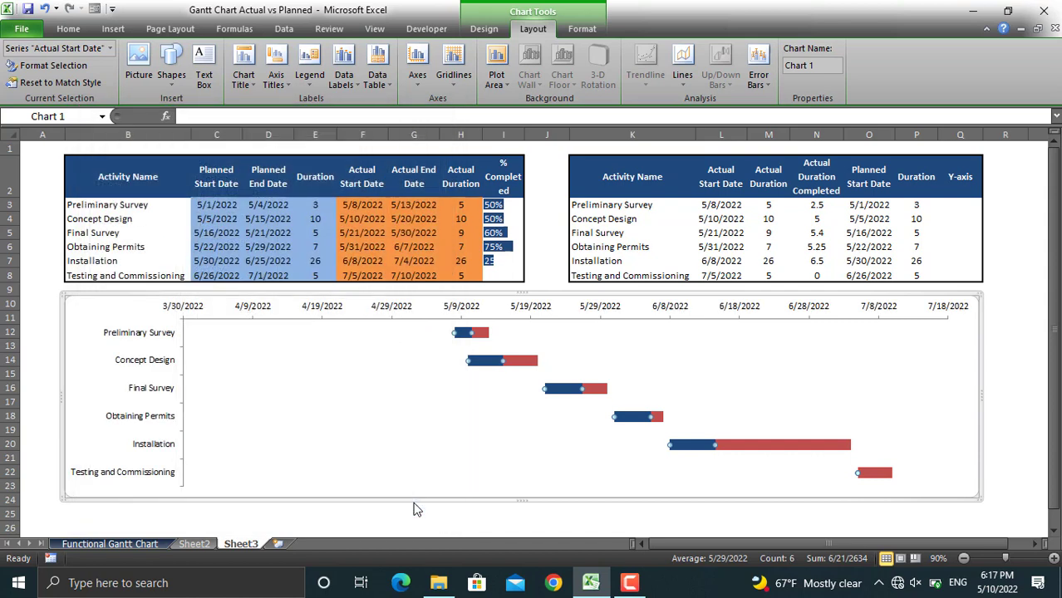
Step: Set % Completed to 0% for Installation, 75% for Testing and Commissioning, and 50% for Obtaining Permits
left_click(495, 259)
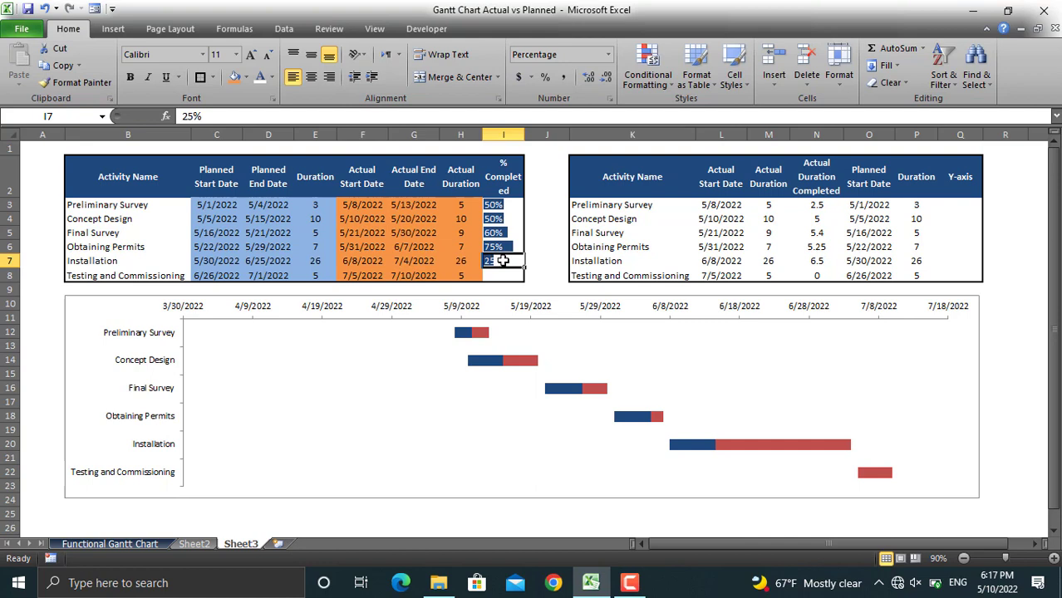
type("0")
key("Return")
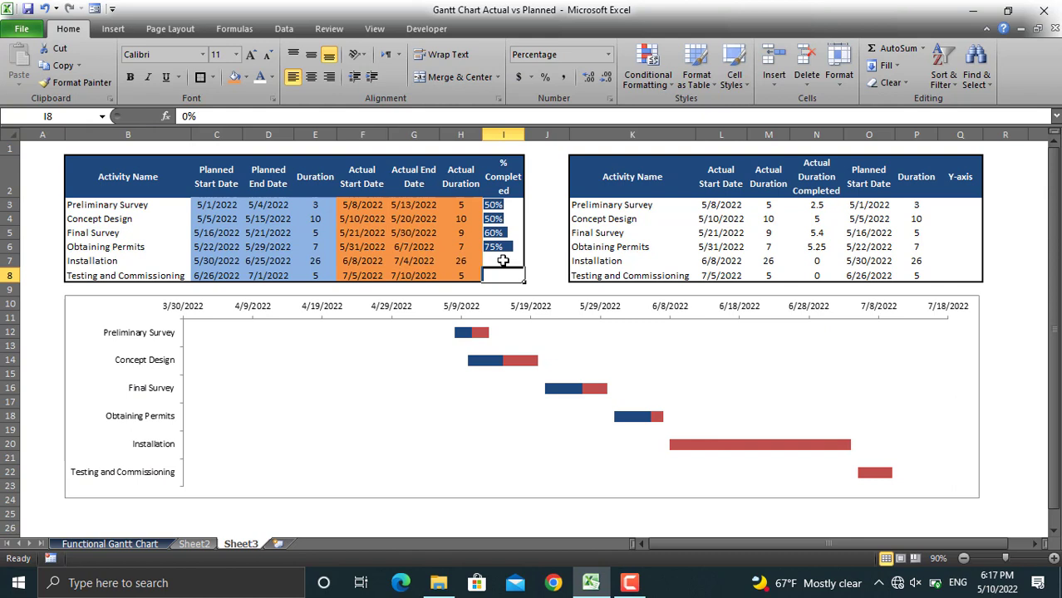
type("75")
key("Return")
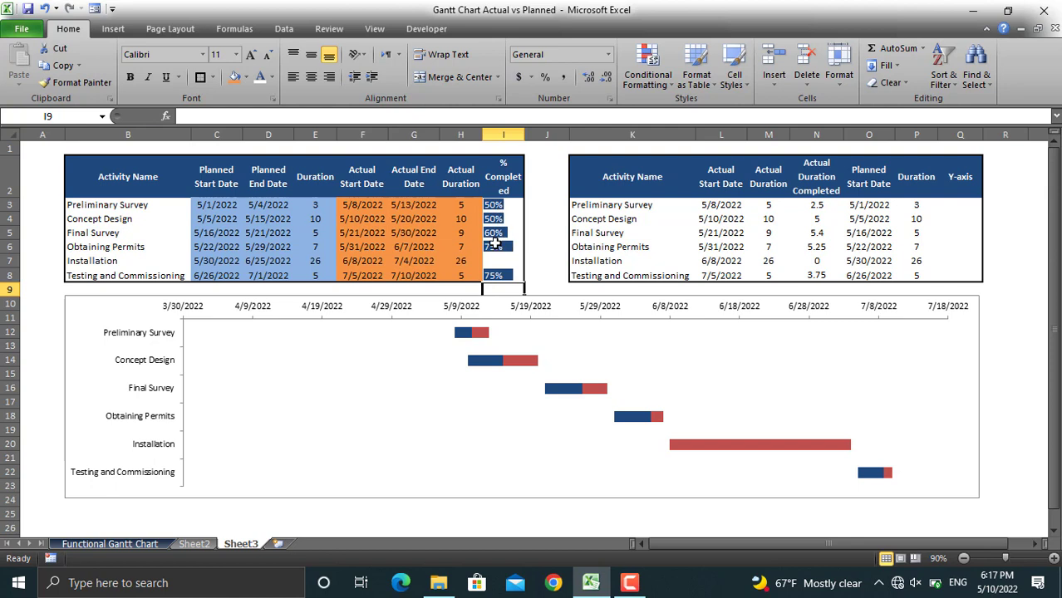
left_click(495, 244)
type("50")
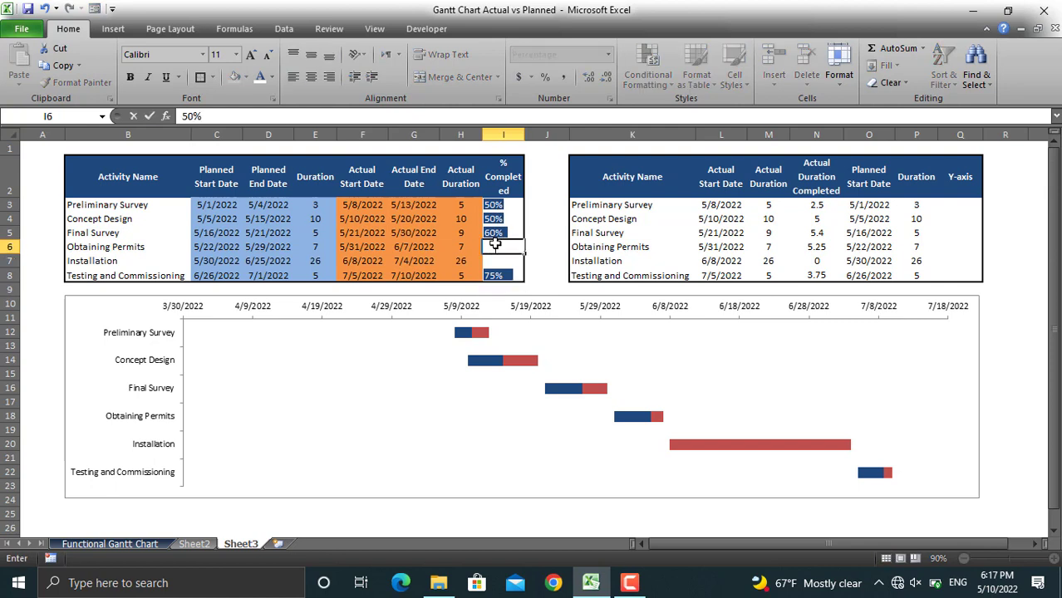
key("Return")
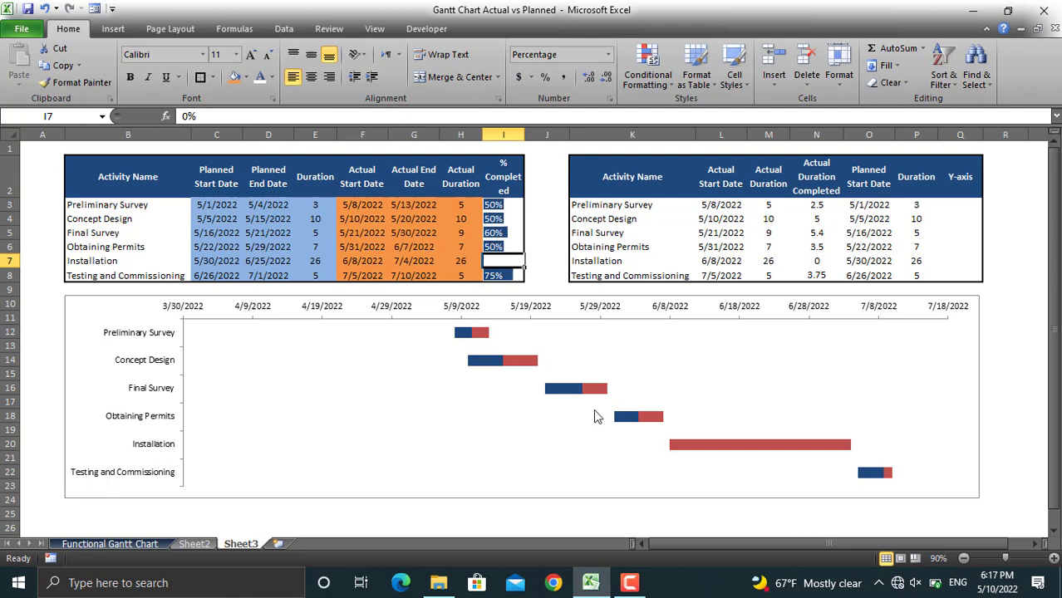
Step: Check the minimum and maximum bounds in the chart date axis's formatting options without changing them
mouse_move(448, 374)
mouse_move(454, 342)
left_click(237, 335)
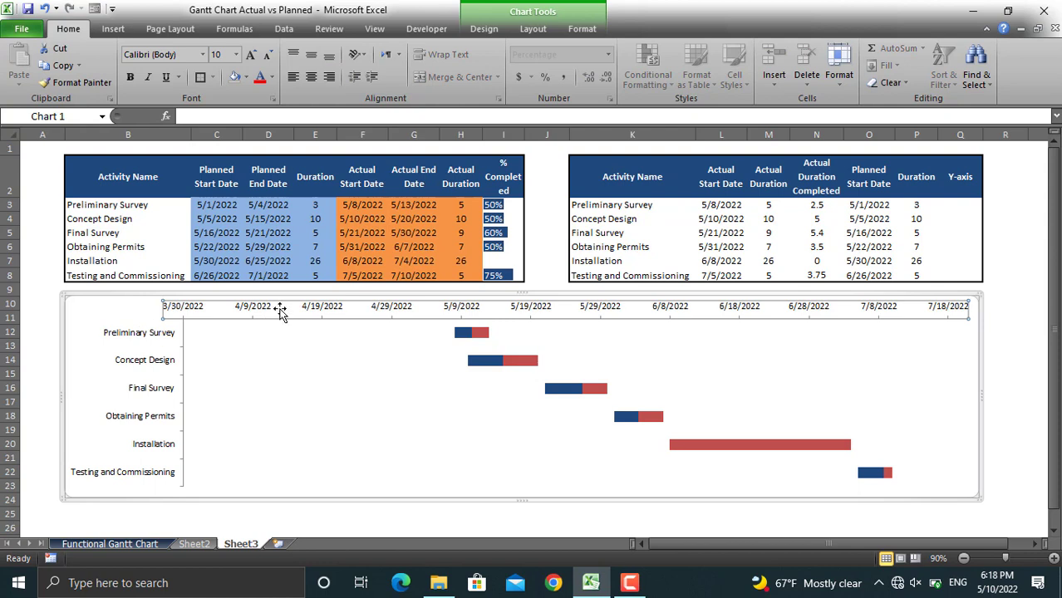
right_click(280, 310)
right_click(264, 313)
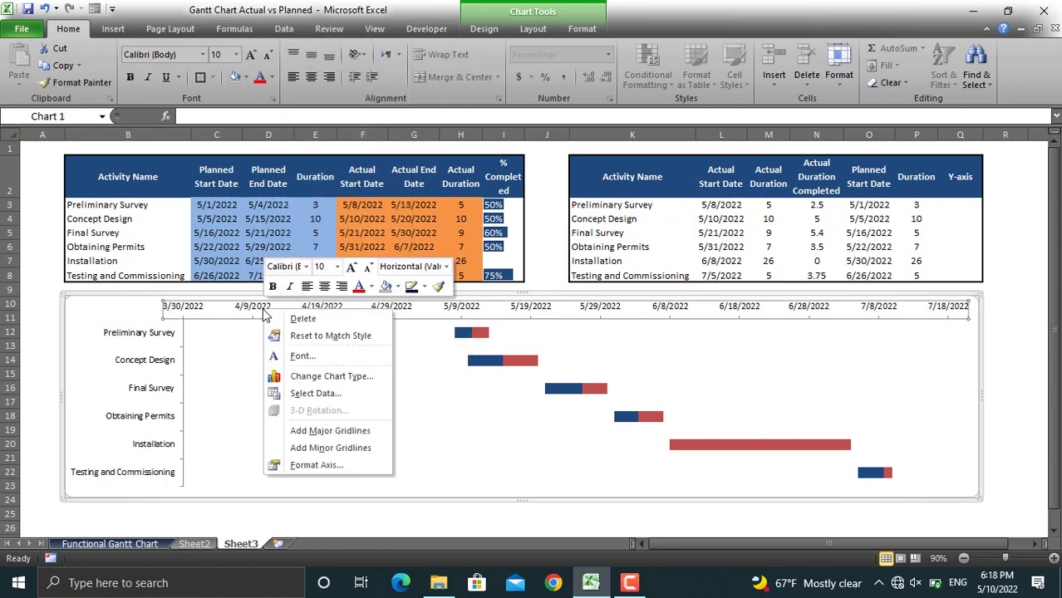
left_click(337, 468)
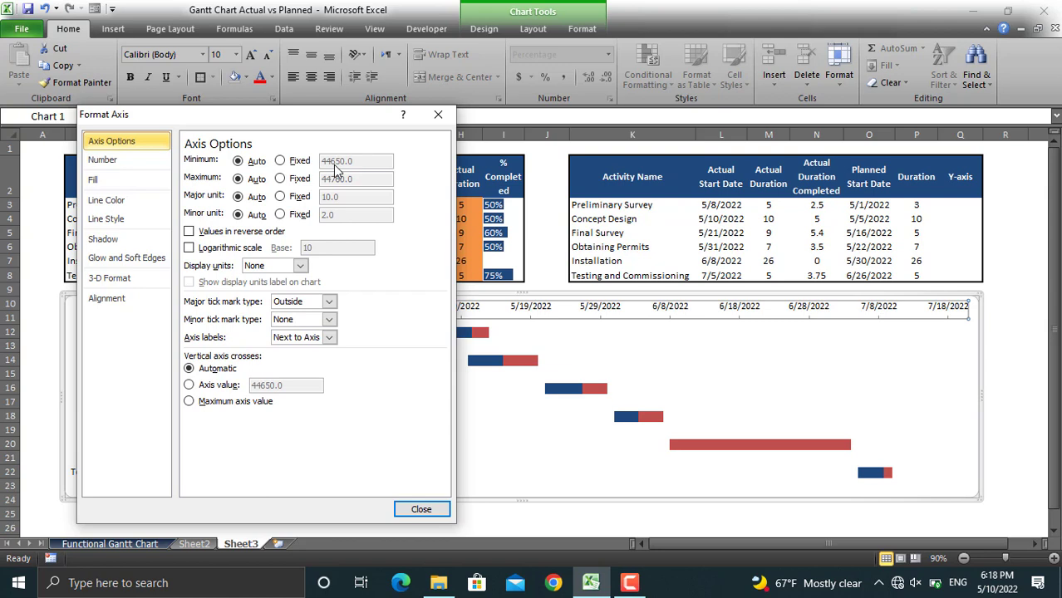
left_click(439, 116)
Step: Enter 5/1/2022 in cell R12 and change its number format to General to get the date's serial number
left_click(1007, 333)
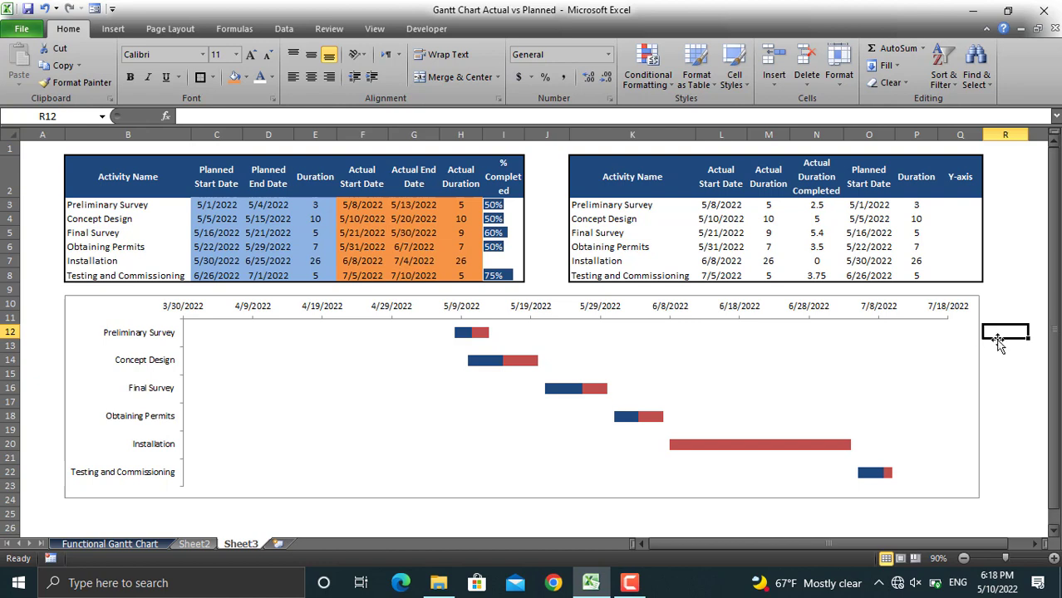
type("5/")
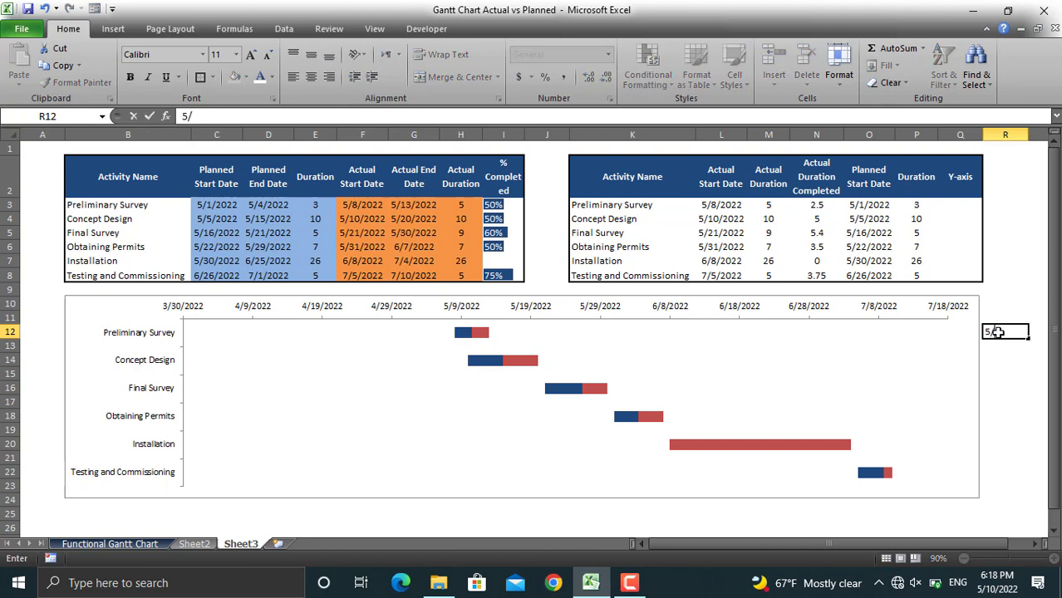
type("1/2022")
key("Return")
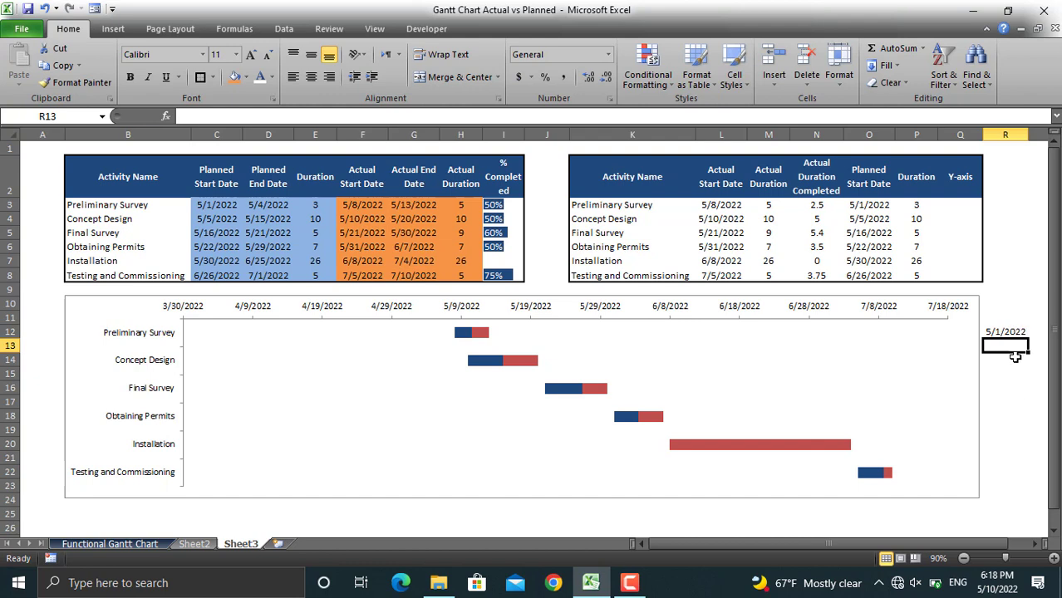
left_click(1009, 331)
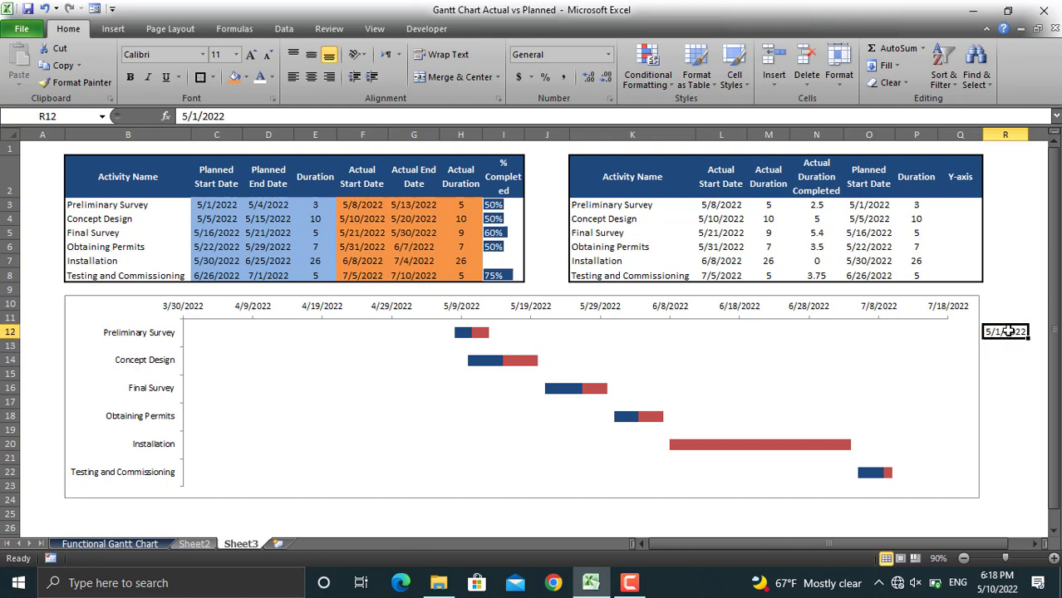
left_click(610, 55)
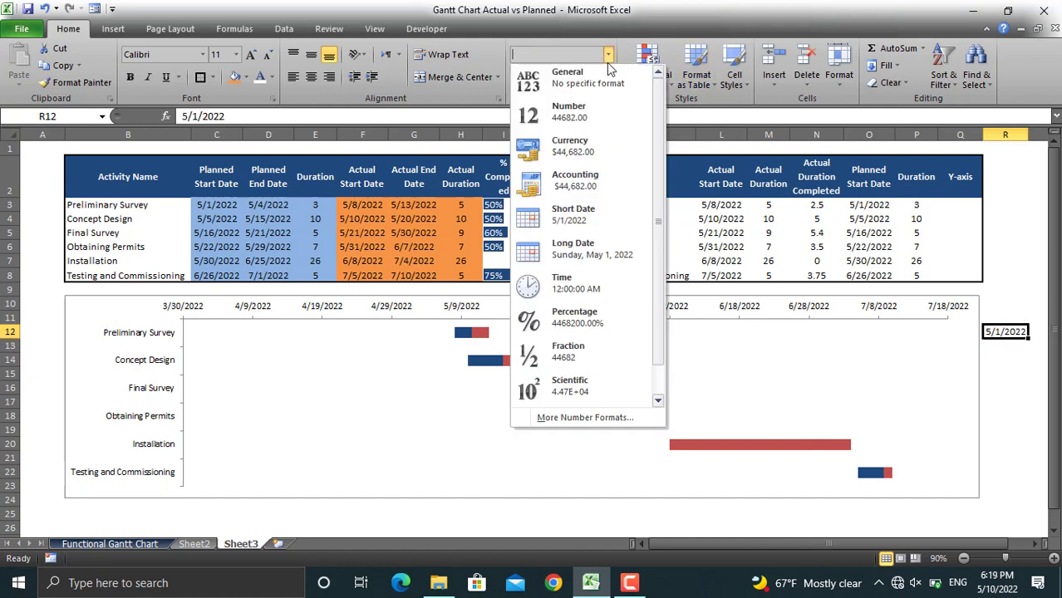
left_click(598, 77)
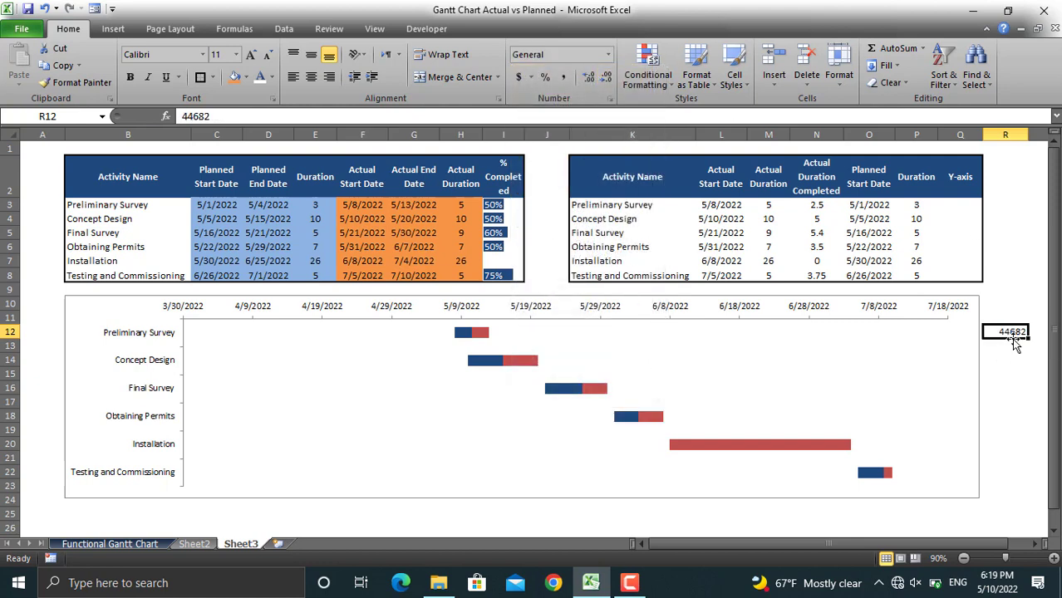
Step: Set the chart date axis's fixed minimum to 44682 and clear the helper value from cell R12
left_click(548, 310)
right_click(548, 312)
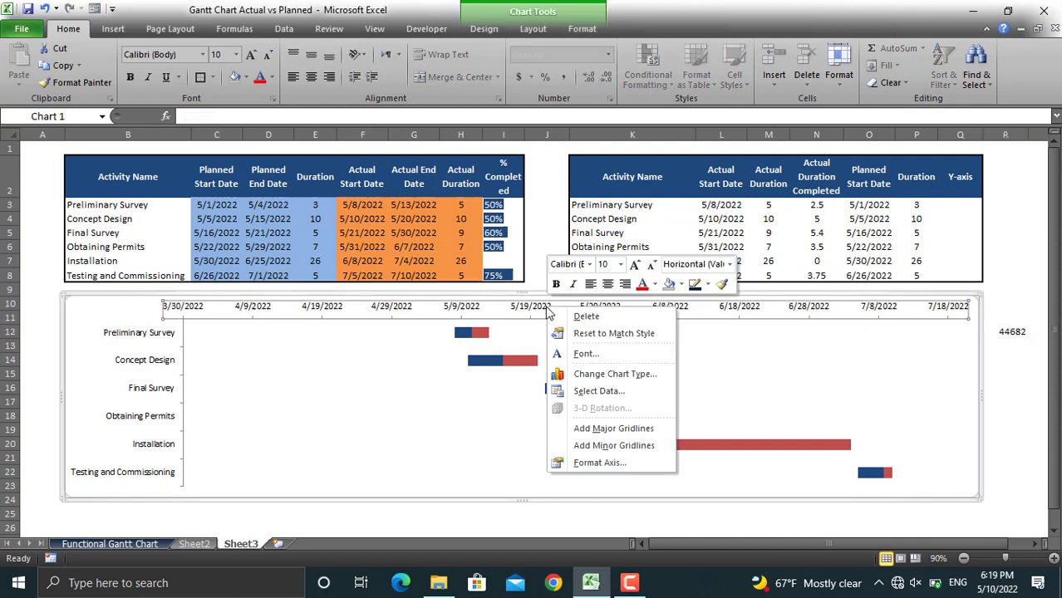
left_click(628, 463)
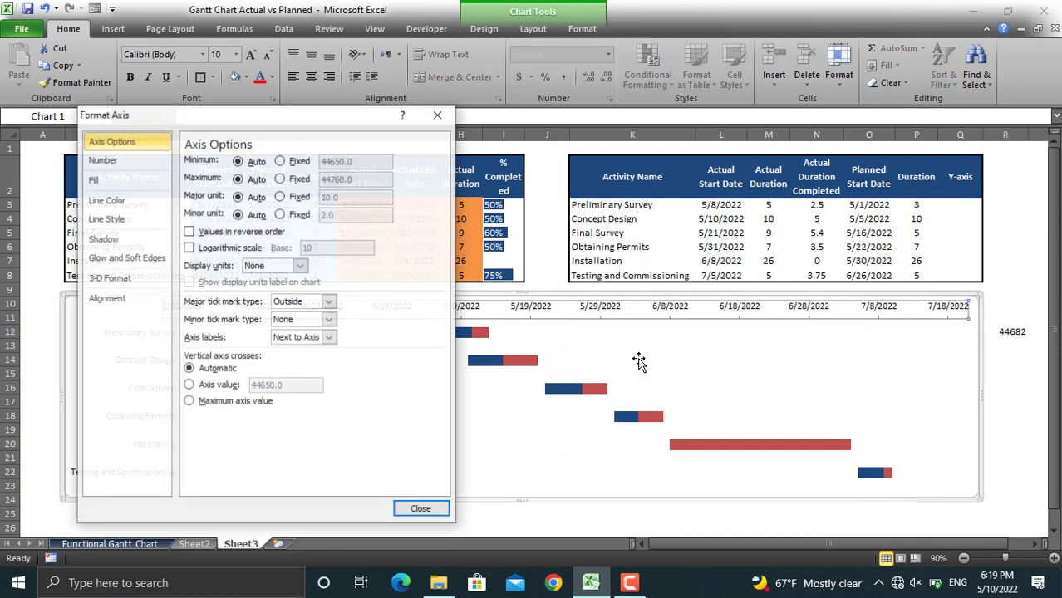
left_click(281, 161)
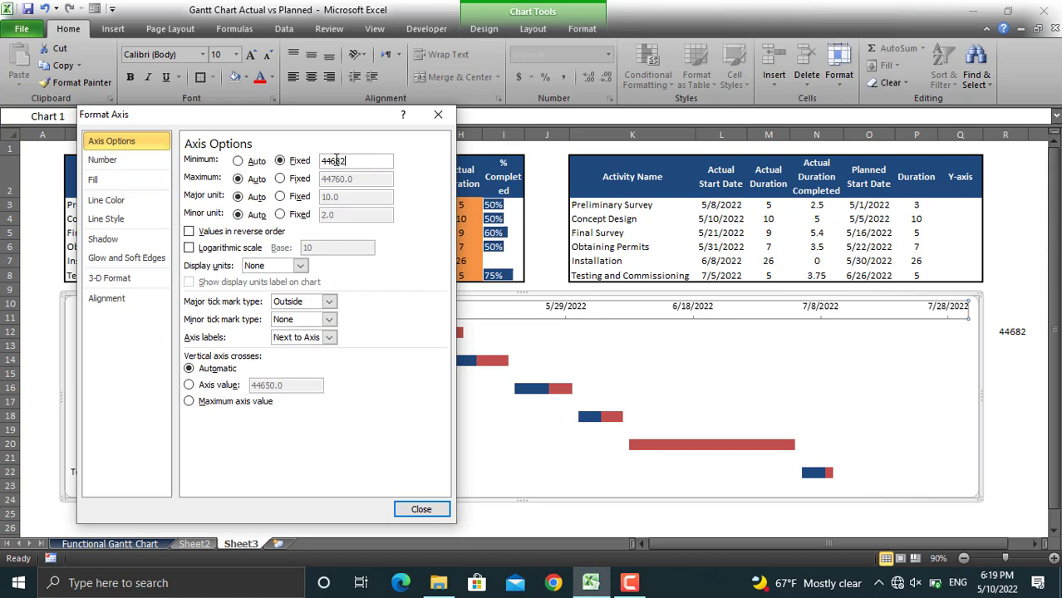
left_click(421, 509)
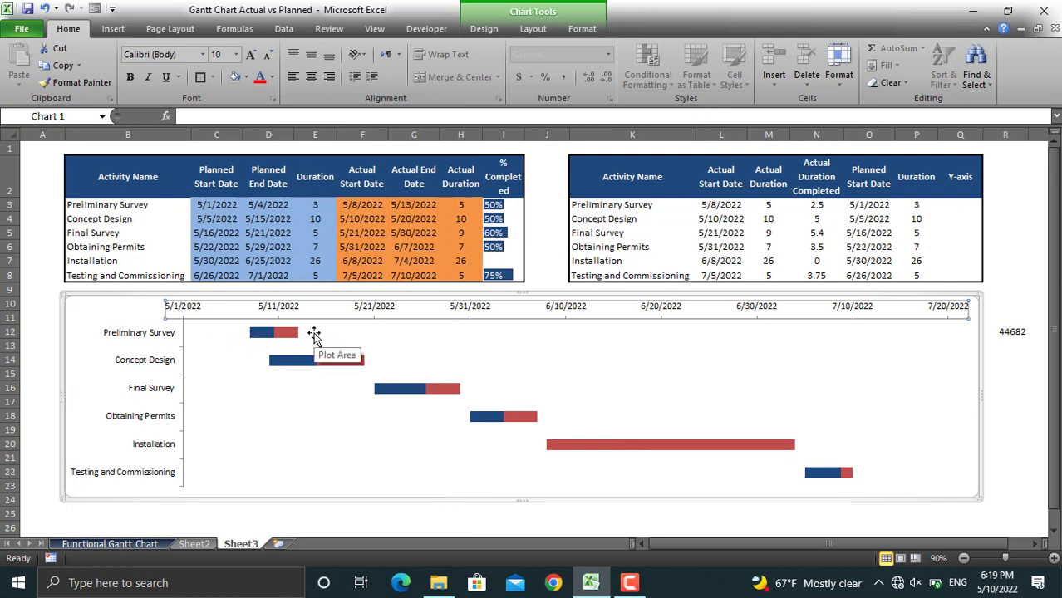
left_click(1005, 333)
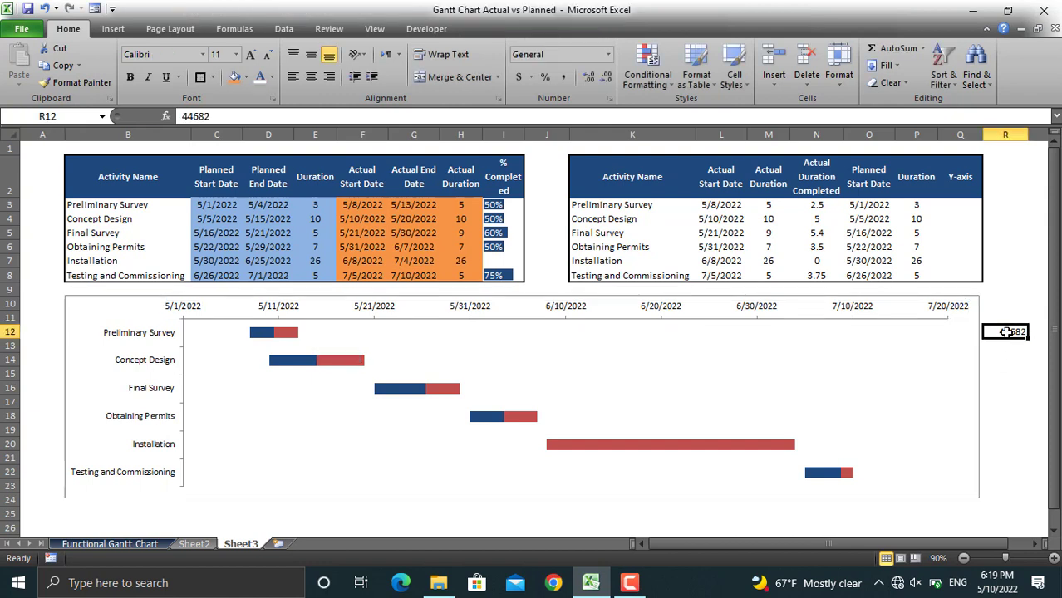
key("Delete")
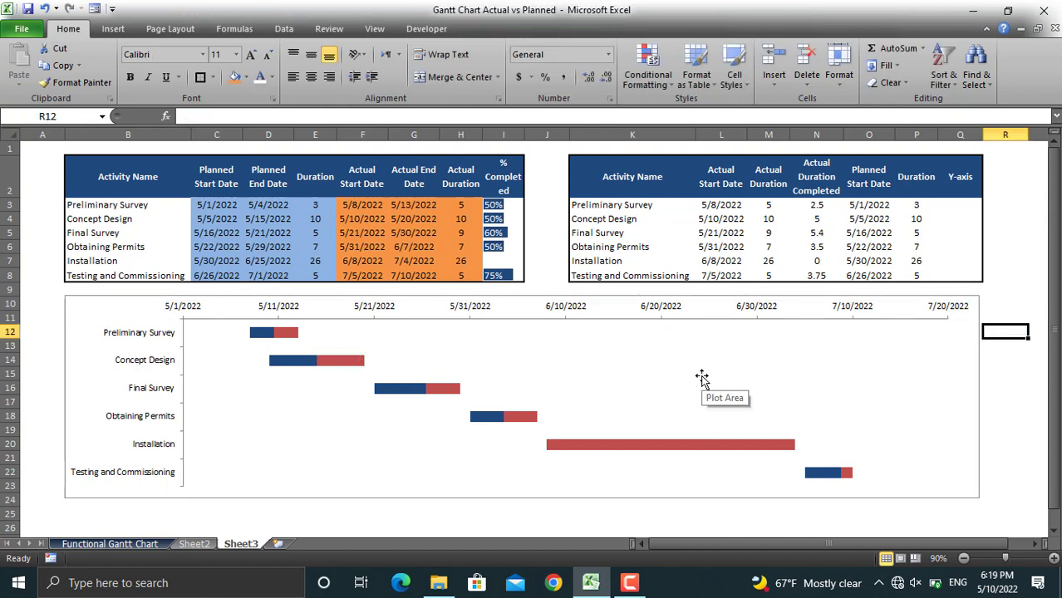
Step: Examine the planned-duration lines and Y-axis values on the Functional Gantt Chart sheet and return to Sheet3
left_click(137, 544)
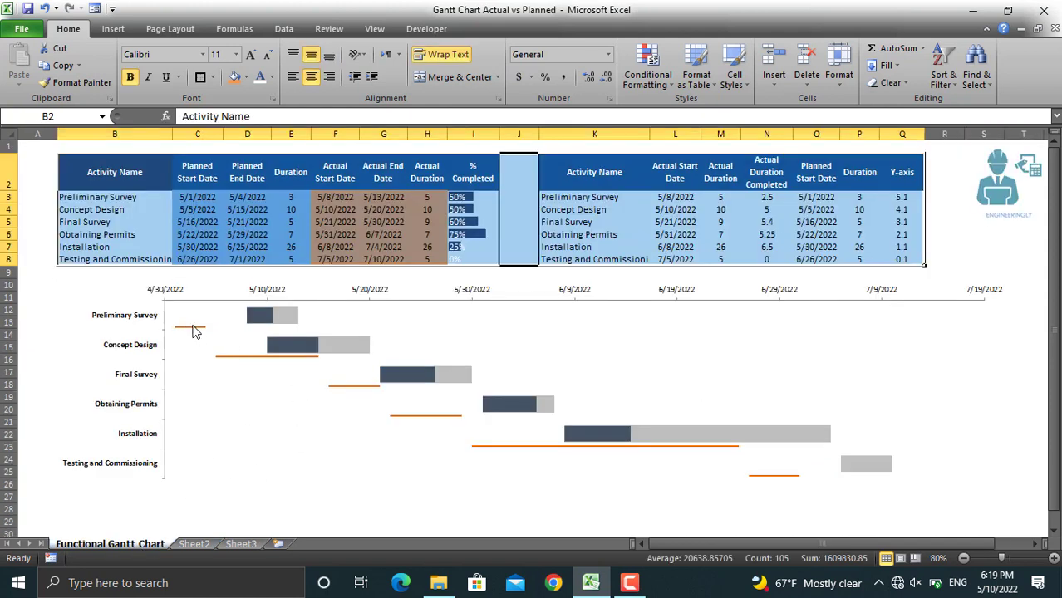
mouse_move(281, 381)
left_click(236, 545)
mouse_move(396, 479)
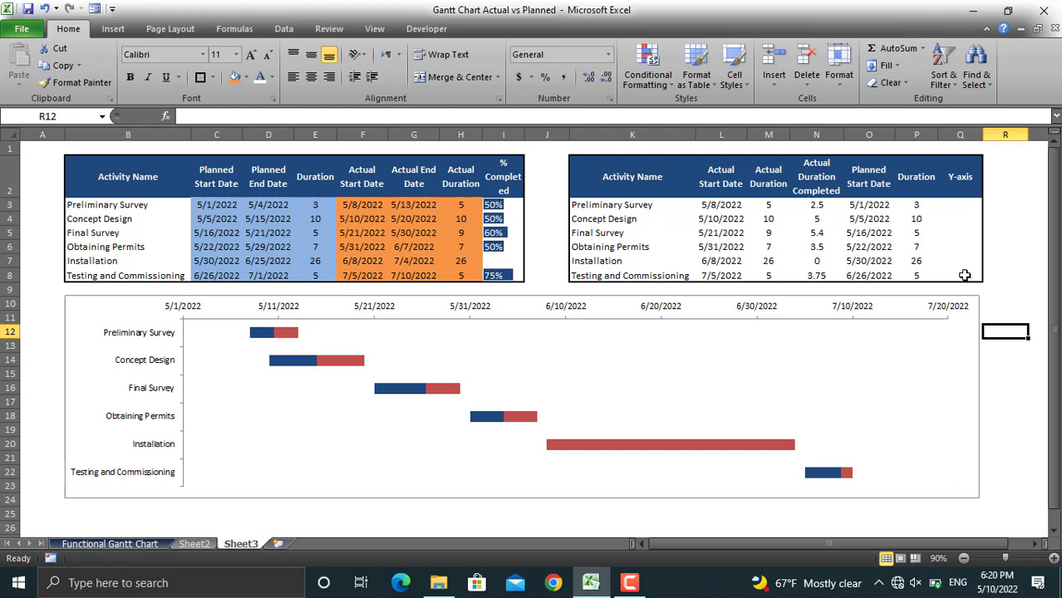
left_click(142, 543)
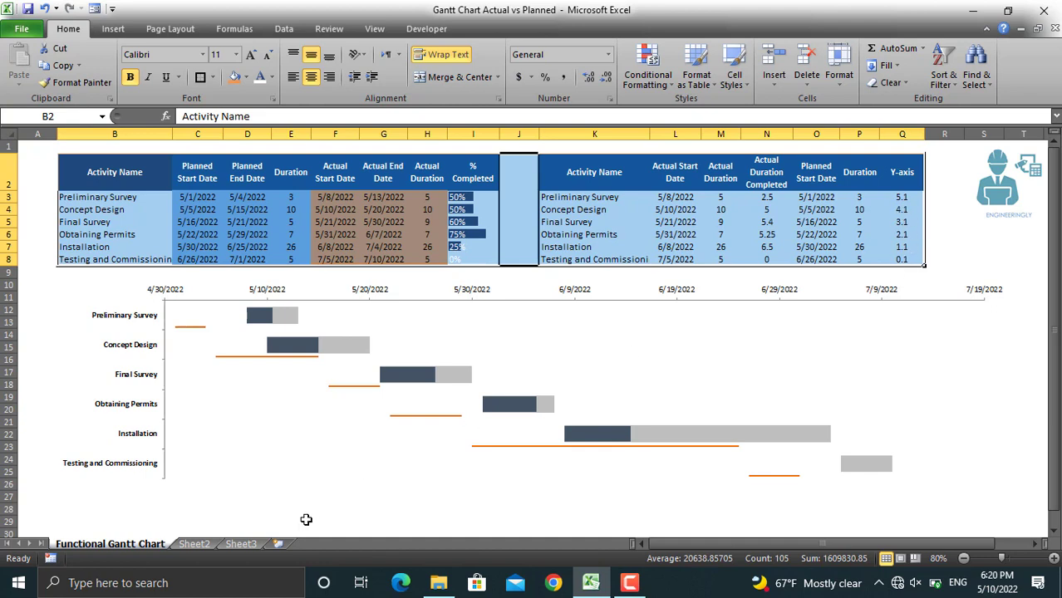
left_click(254, 543)
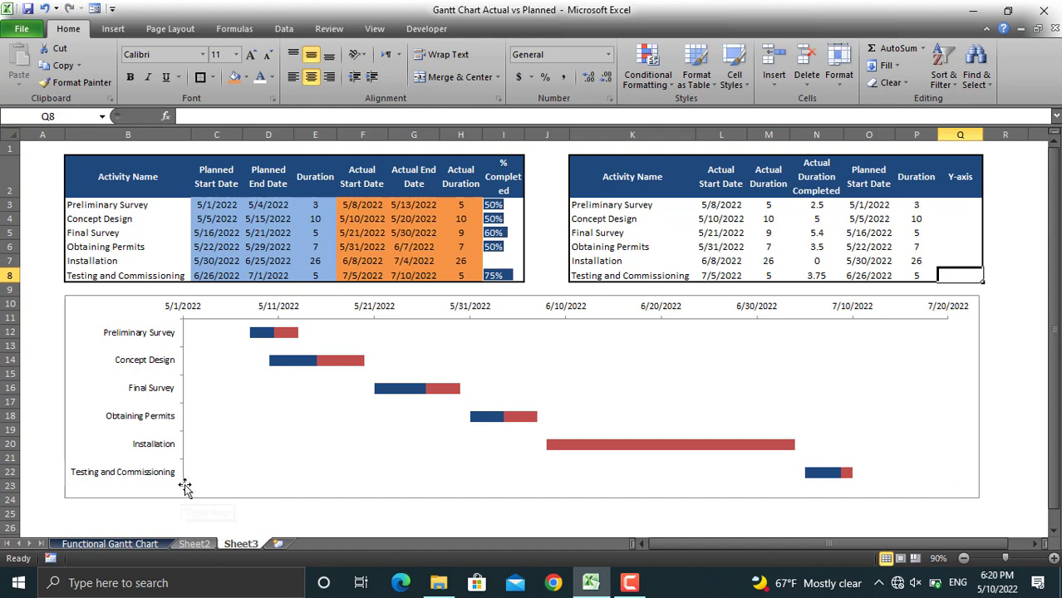
Step: Enter 0.1 as the Y-axis value for Testing and Commissioning in cell Q8
left_click(966, 276)
type("0")
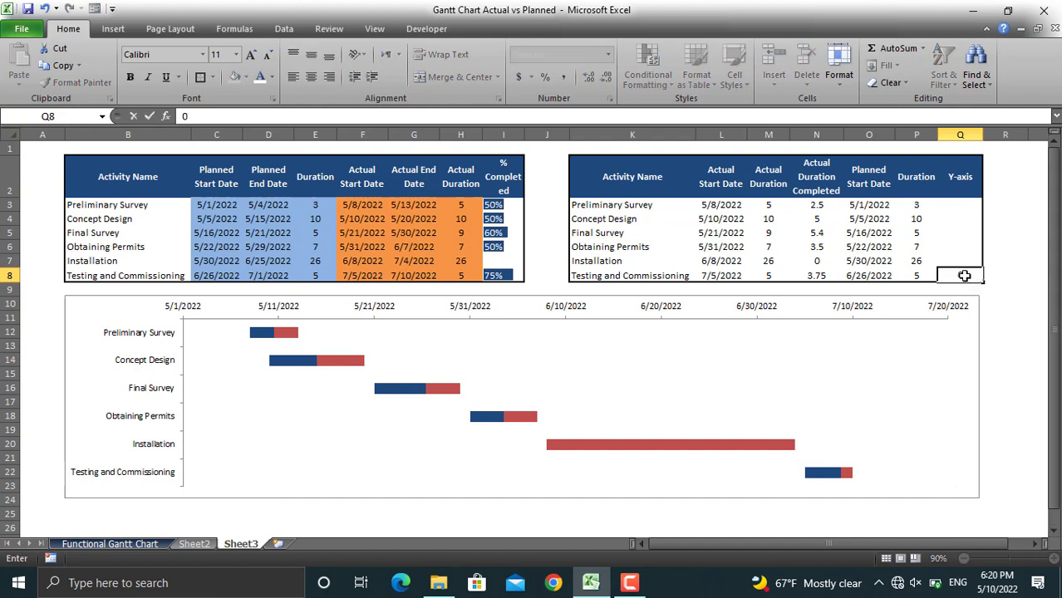
type(".1")
Step: Enter the formula =1+Q8 in cell Q7 and fill it up through Q3 for the remaining activities
left_click(964, 261)
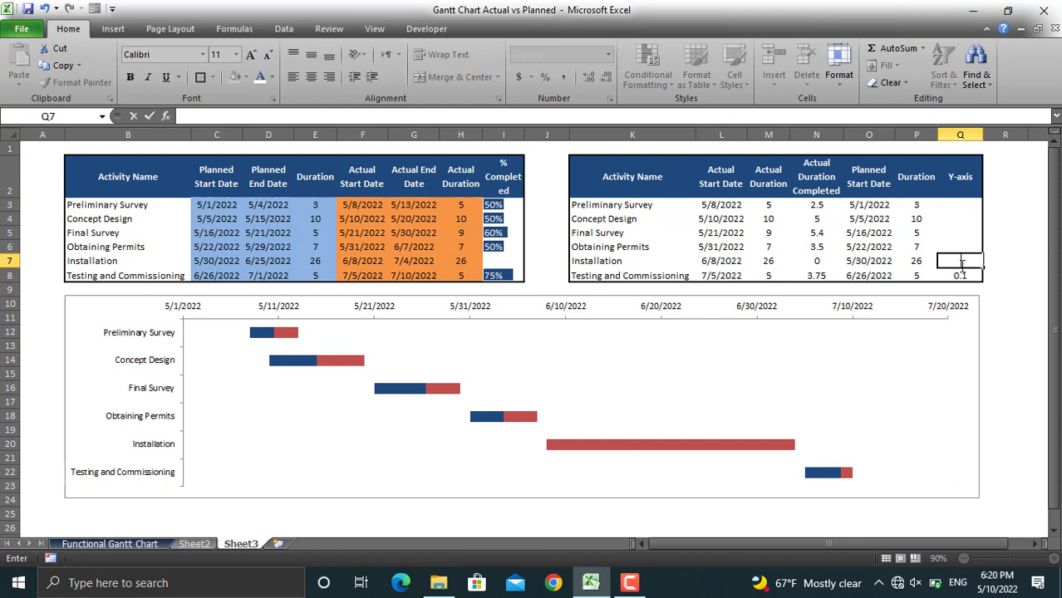
type("=")
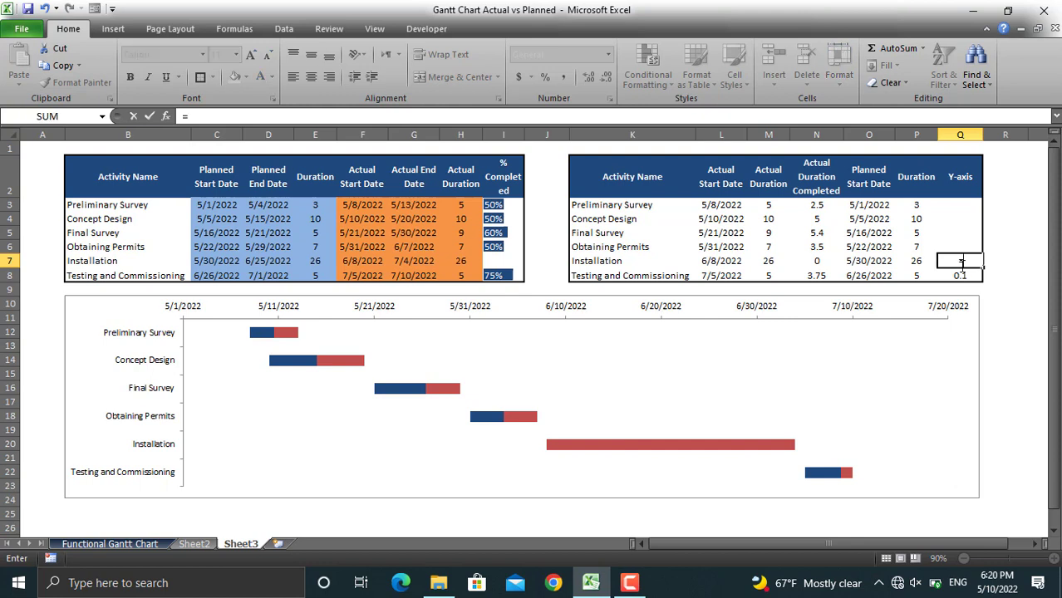
type("1+")
left_click(961, 275)
key("Return")
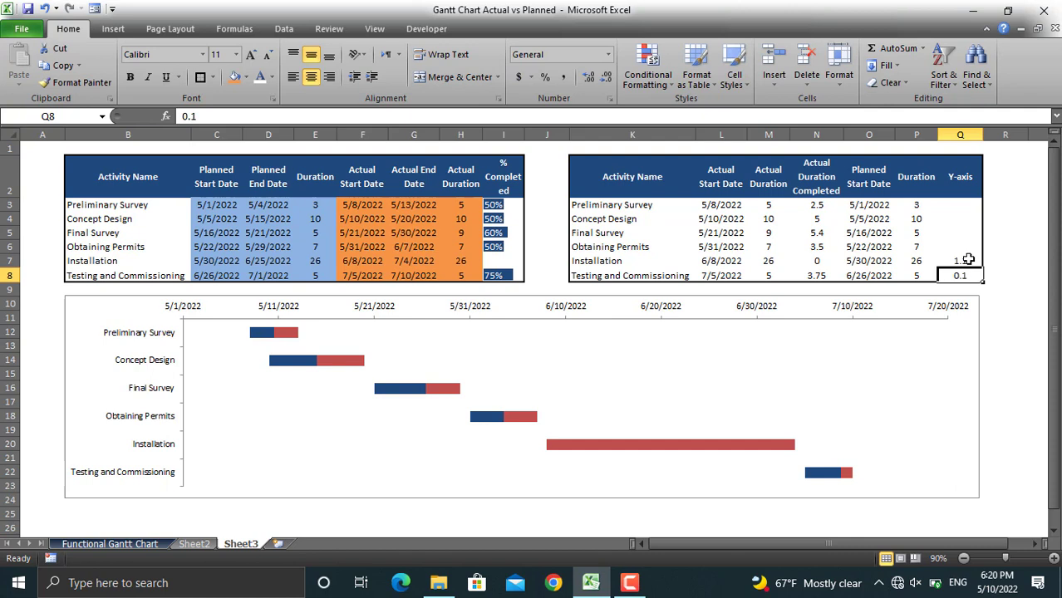
left_click(968, 260)
left_click_drag(982, 266, 987, 197)
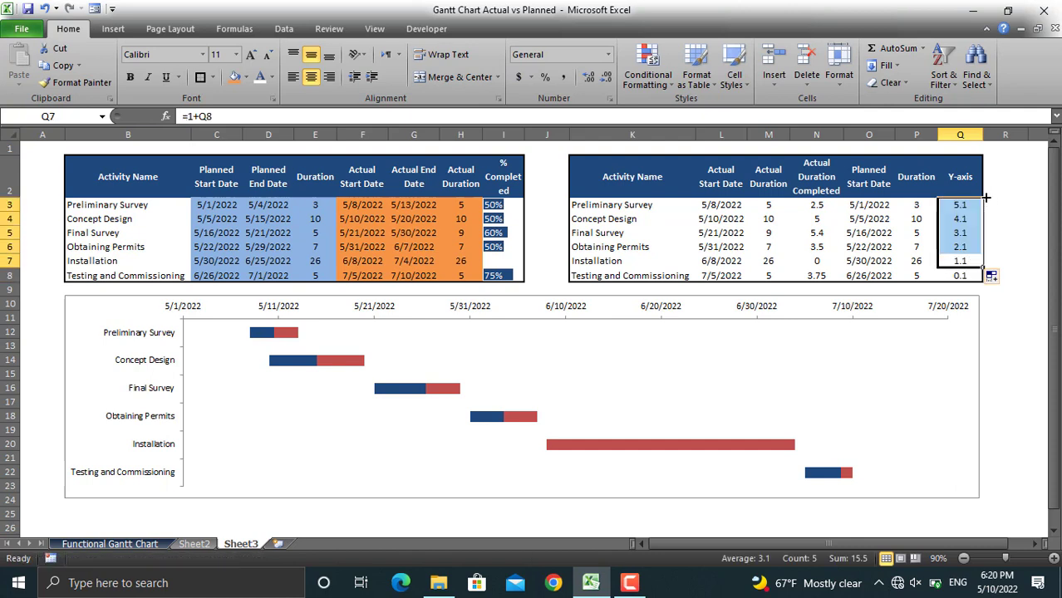
left_click(988, 233)
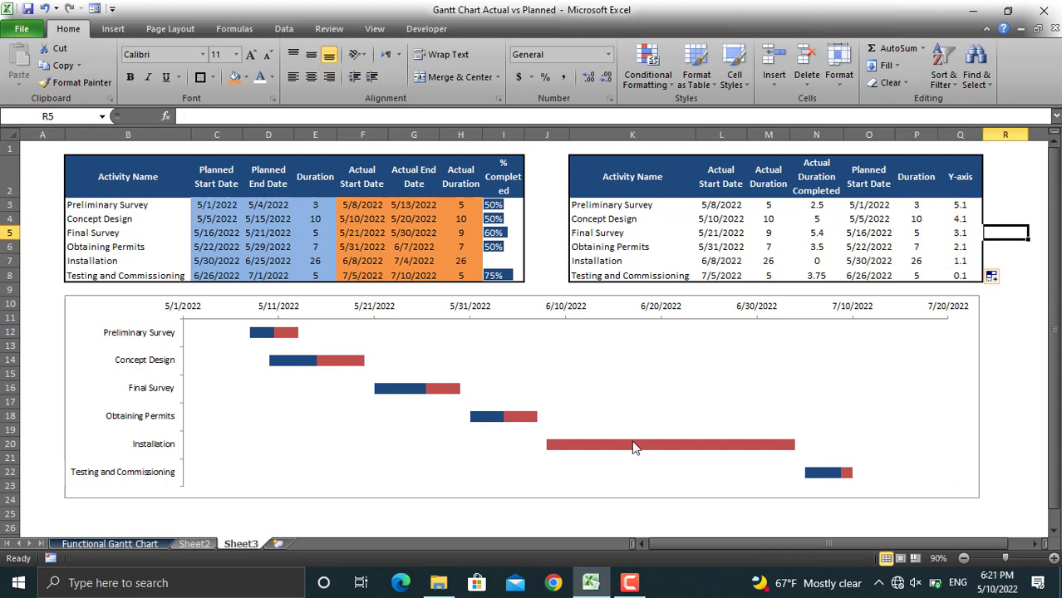
Step: Add a new unnamed data series to the chart with the Y-axis range Q3:Q8 as its values
right_click(675, 380)
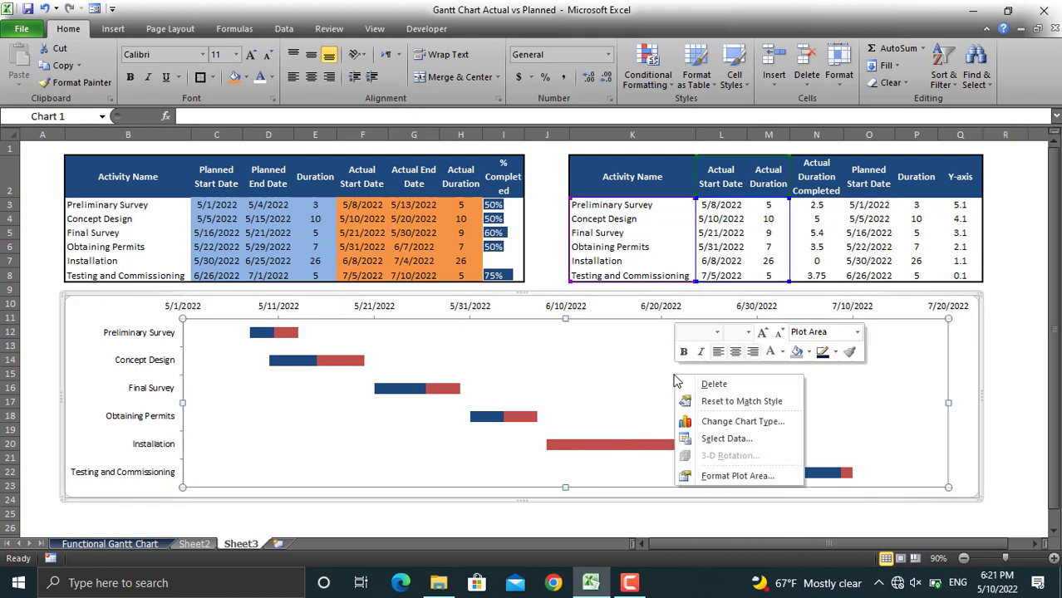
left_click(717, 439)
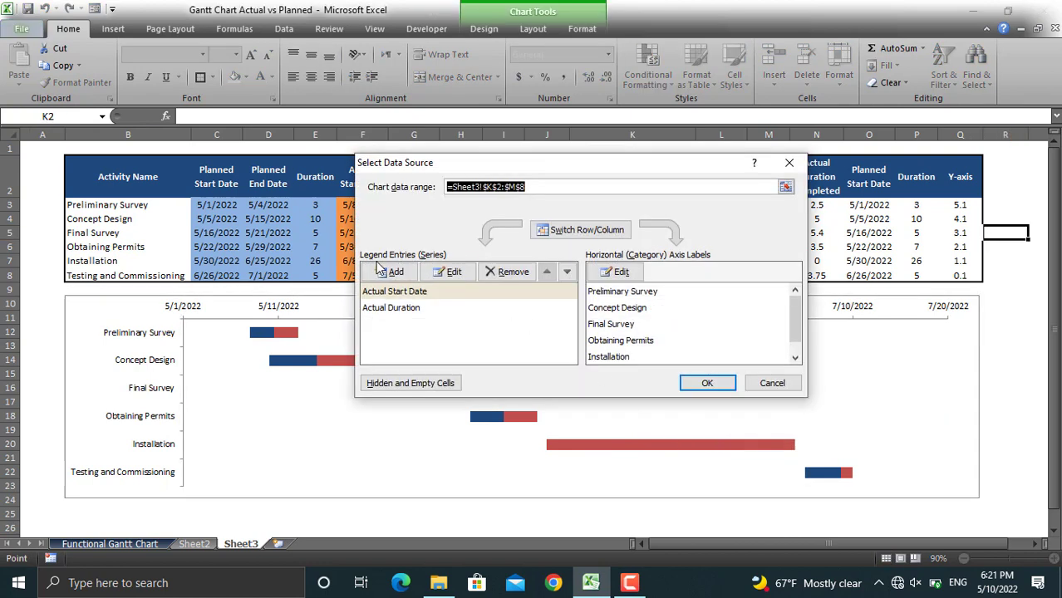
left_click(374, 276)
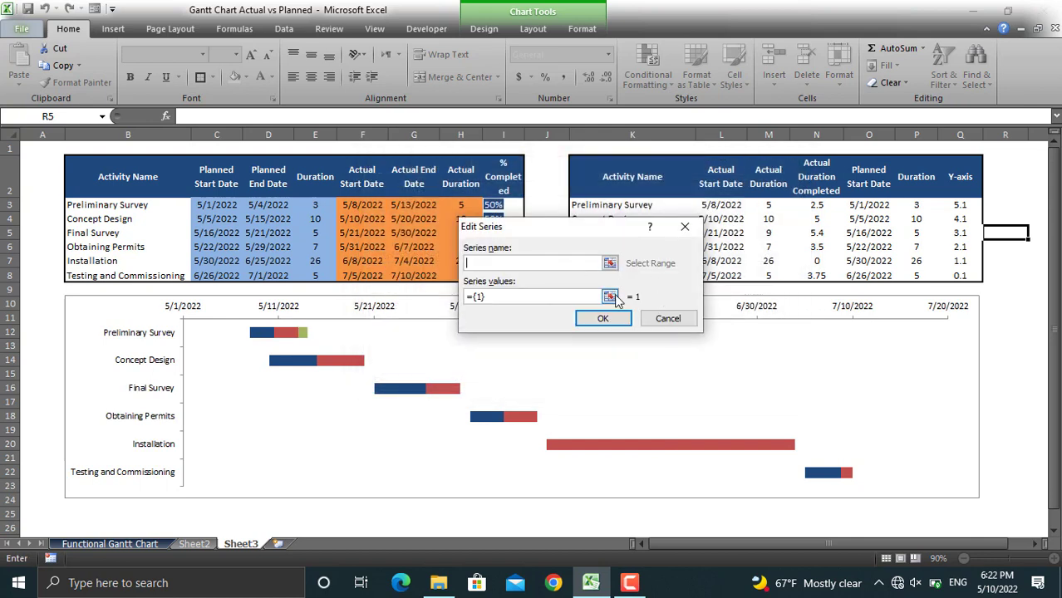
left_click(611, 296)
left_click(956, 204)
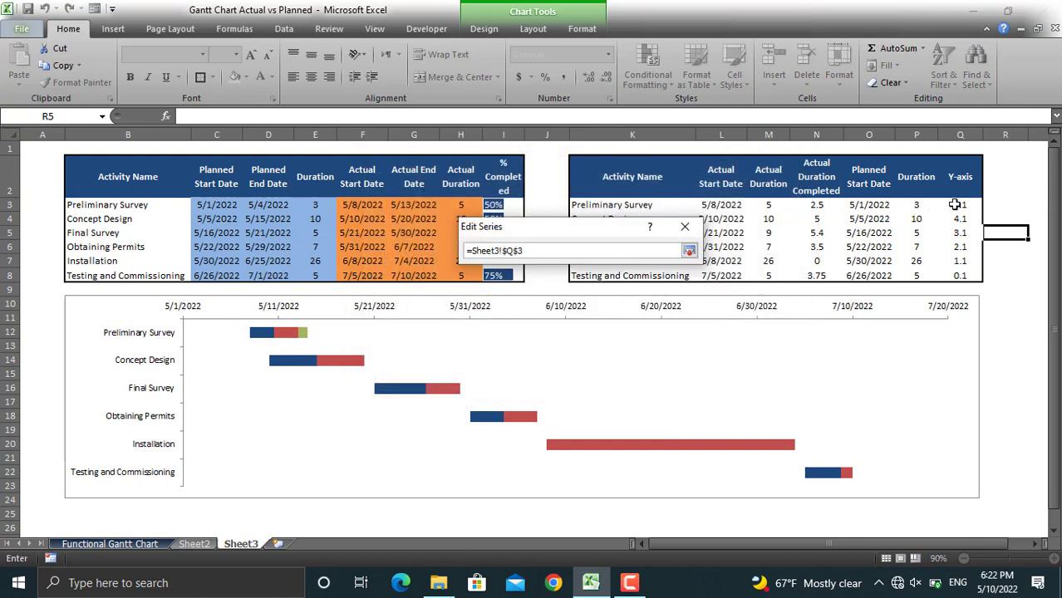
left_click_drag(956, 204, 958, 276)
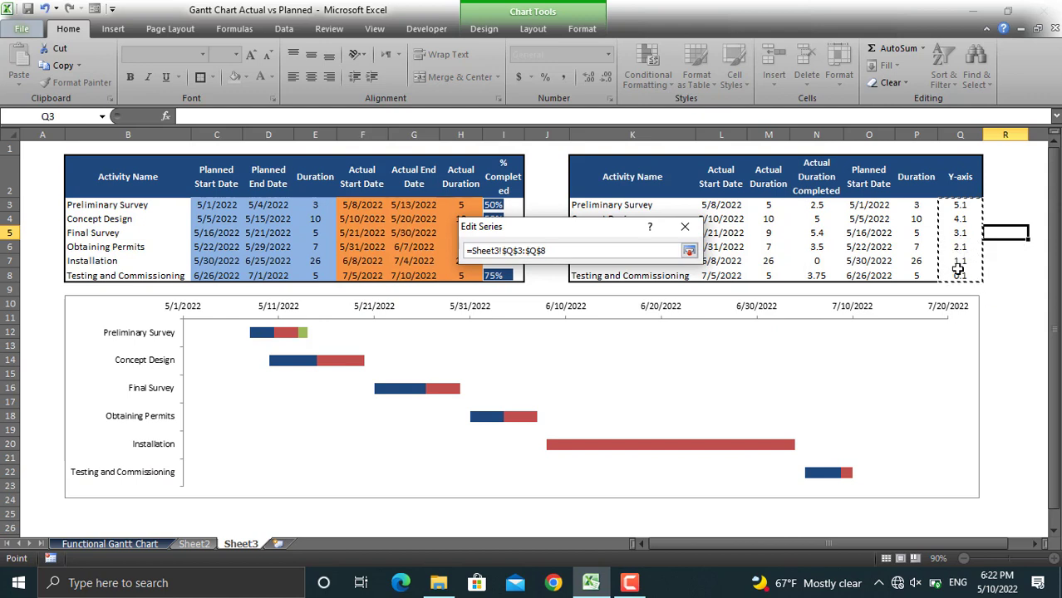
left_click(689, 251)
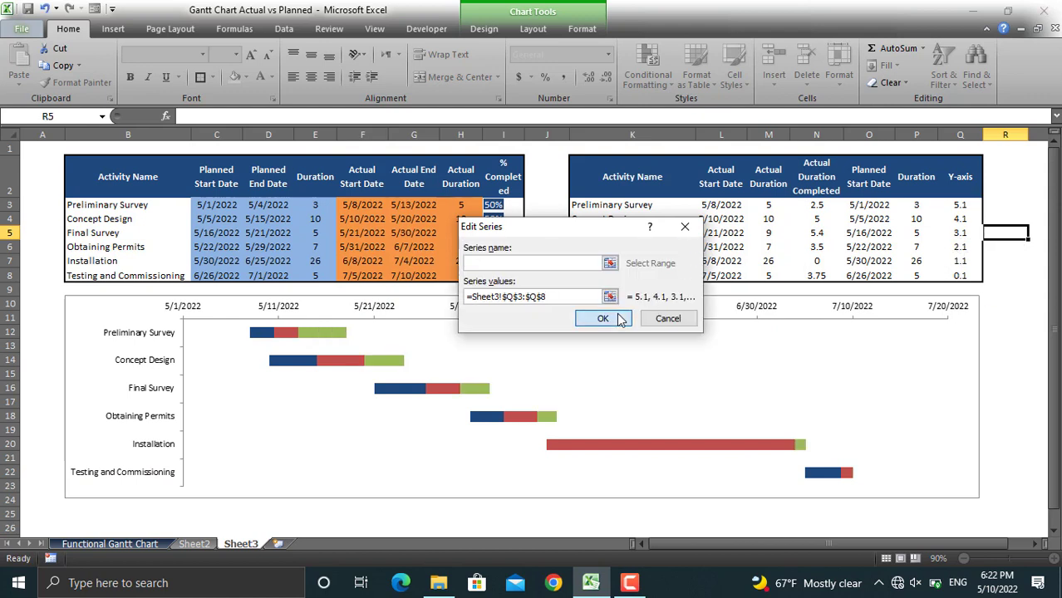
left_click(603, 319)
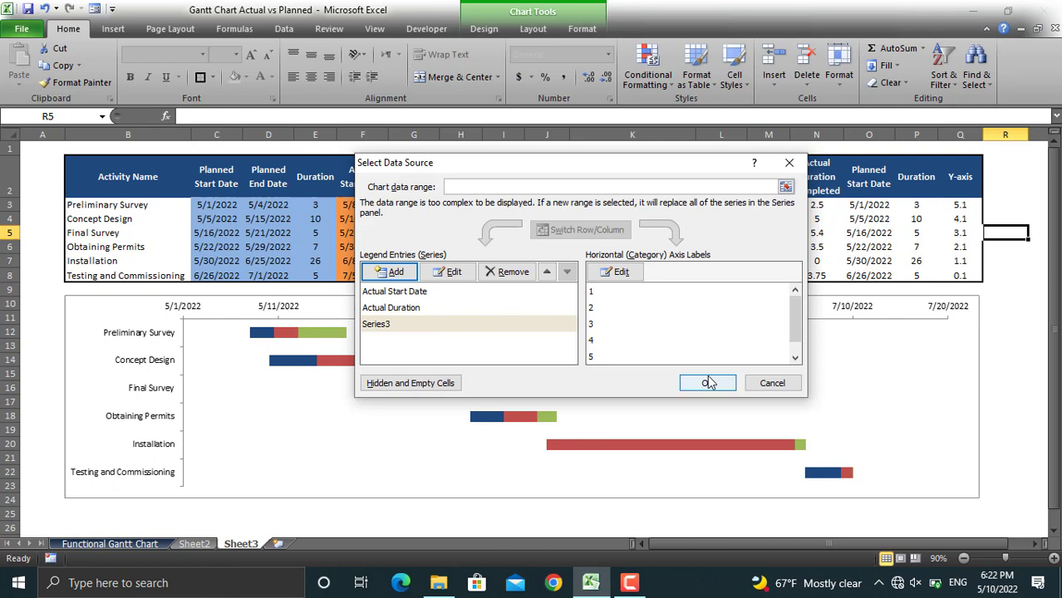
left_click(708, 384)
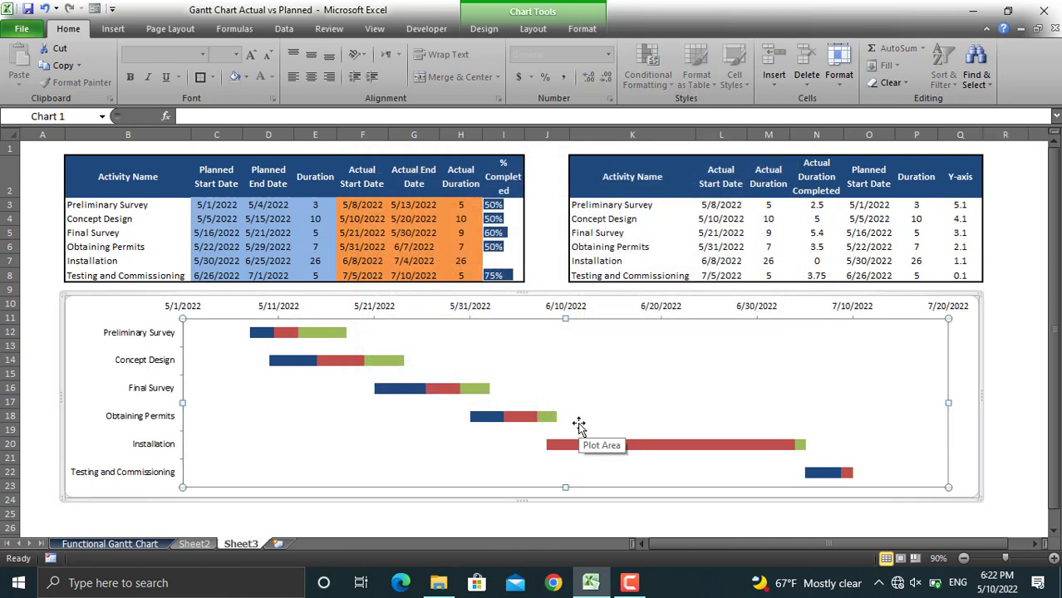
Step: Change the chart type of the new Y-axis series to XY scatter with markers only
left_click(549, 417)
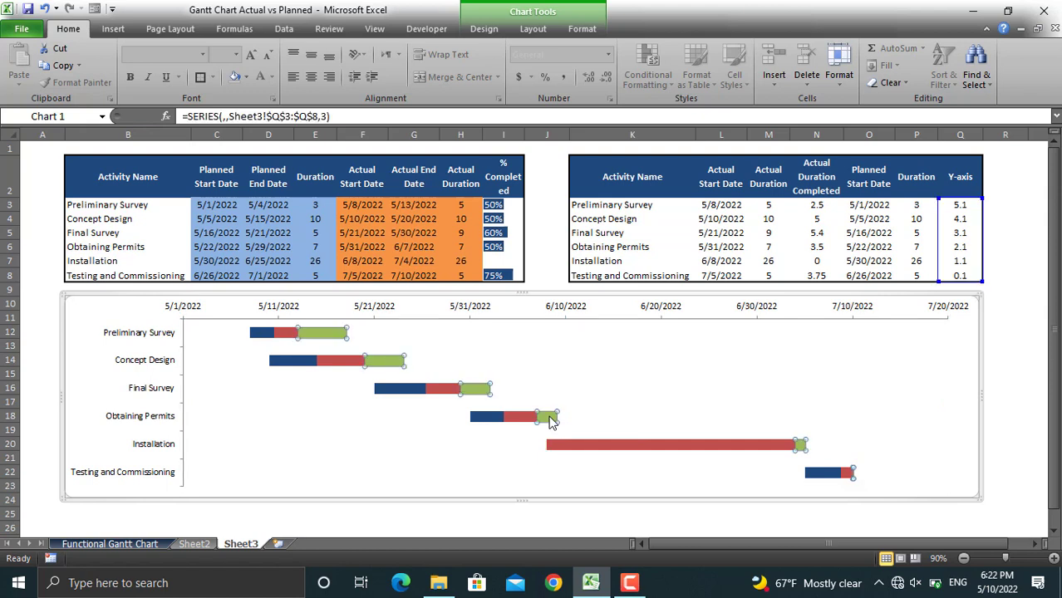
right_click(552, 422)
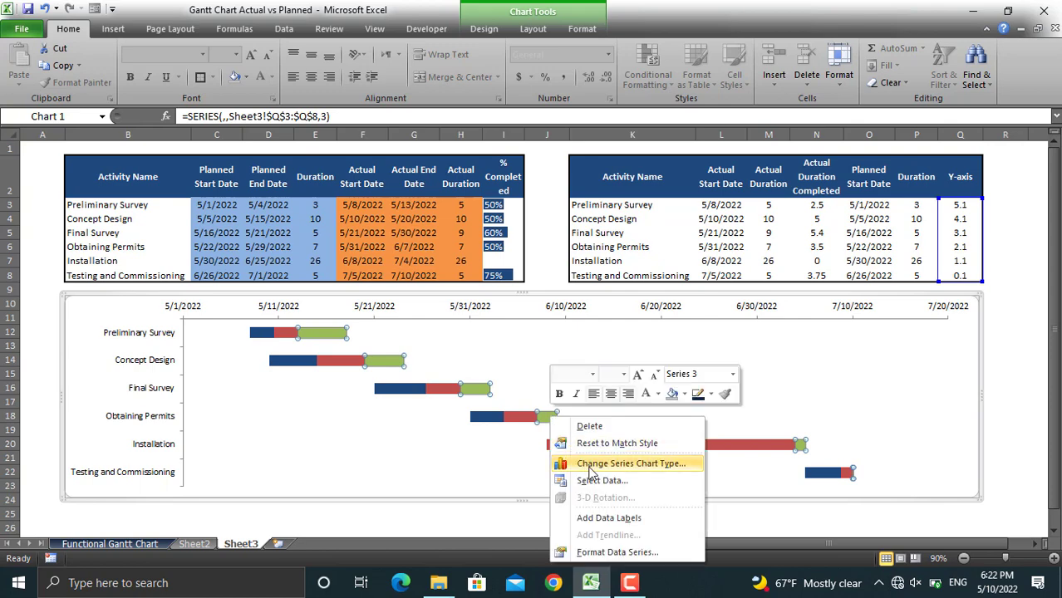
left_click(590, 472)
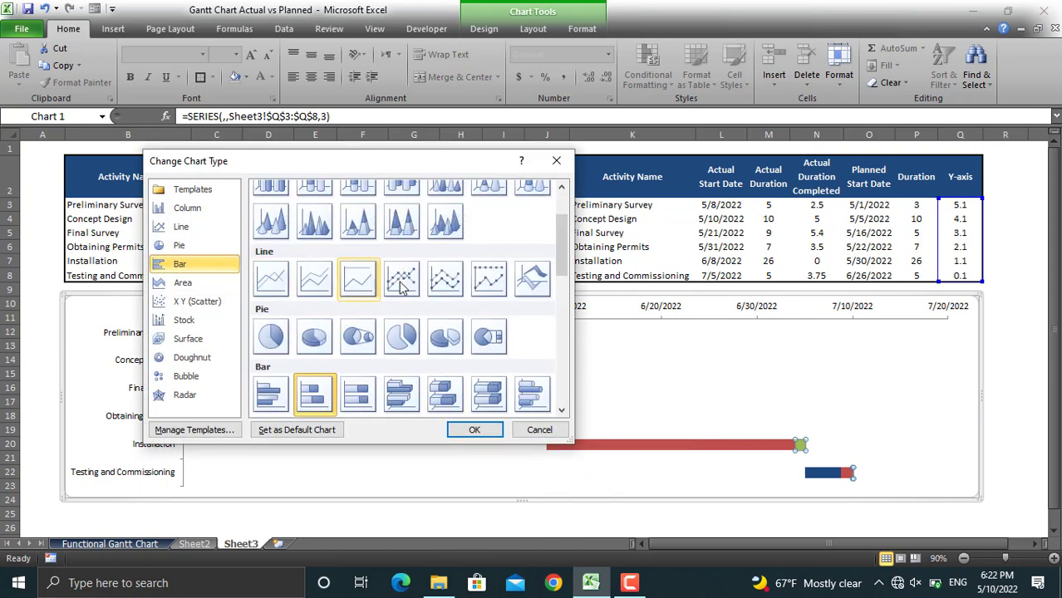
left_click_drag(566, 259, 567, 325)
left_click(270, 356)
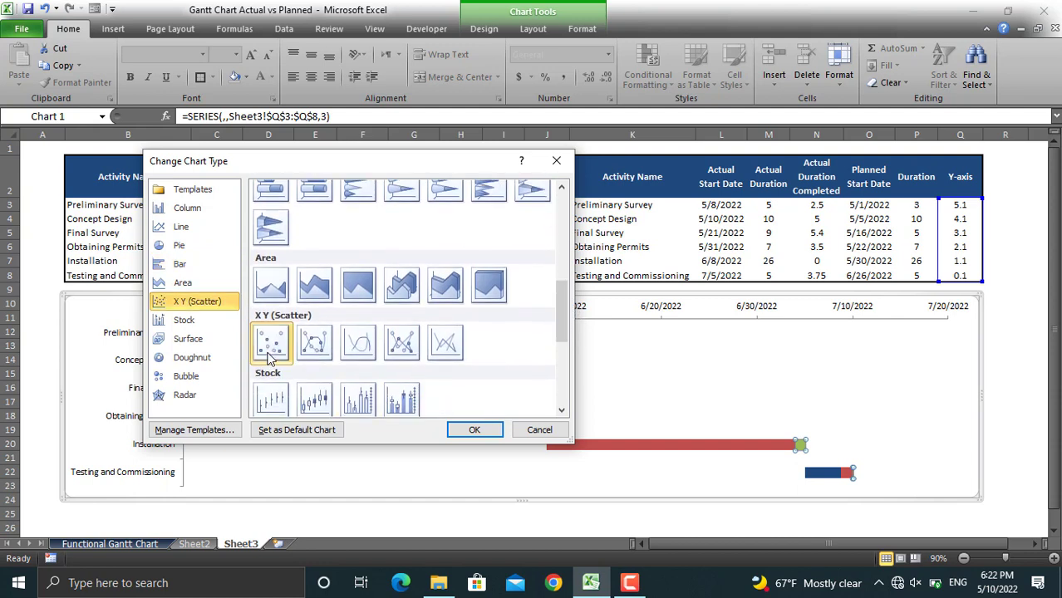
left_click(475, 430)
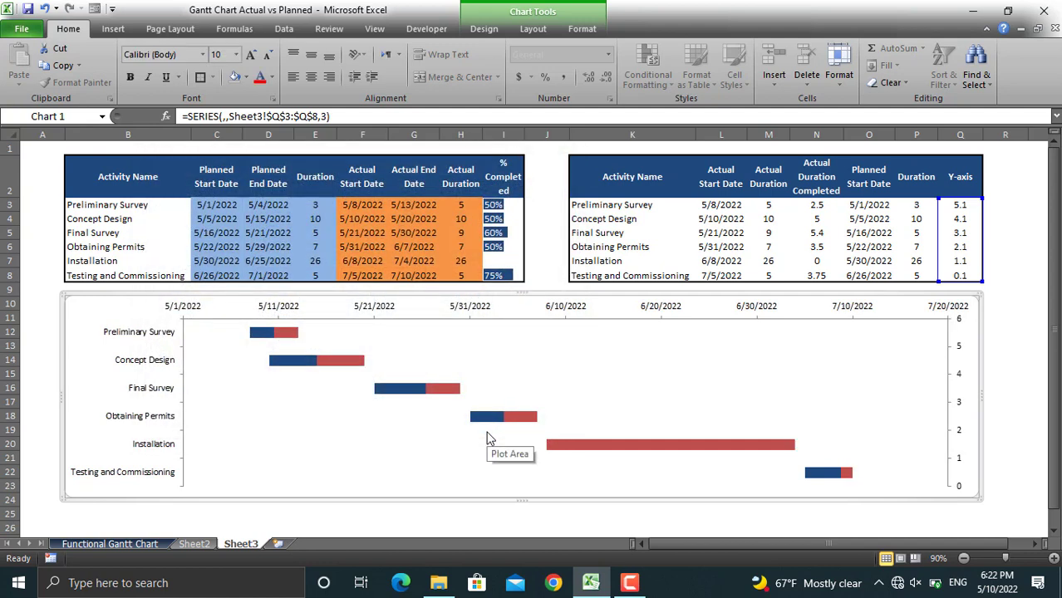
Step: Edit the scatter series to use the Planned Start Date range O3:O8 as its X values
right_click(583, 372)
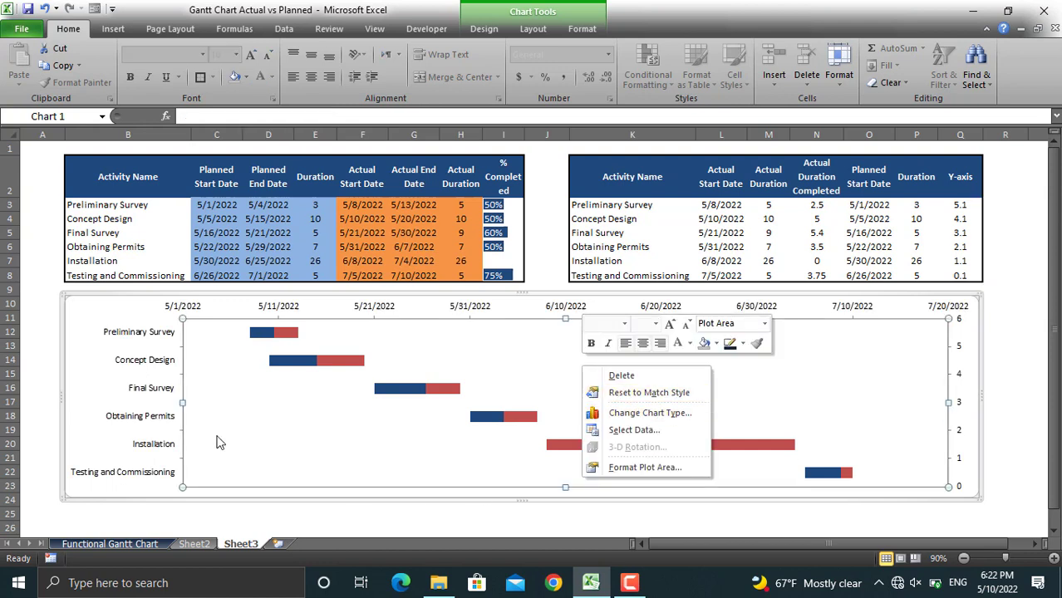
left_click(625, 430)
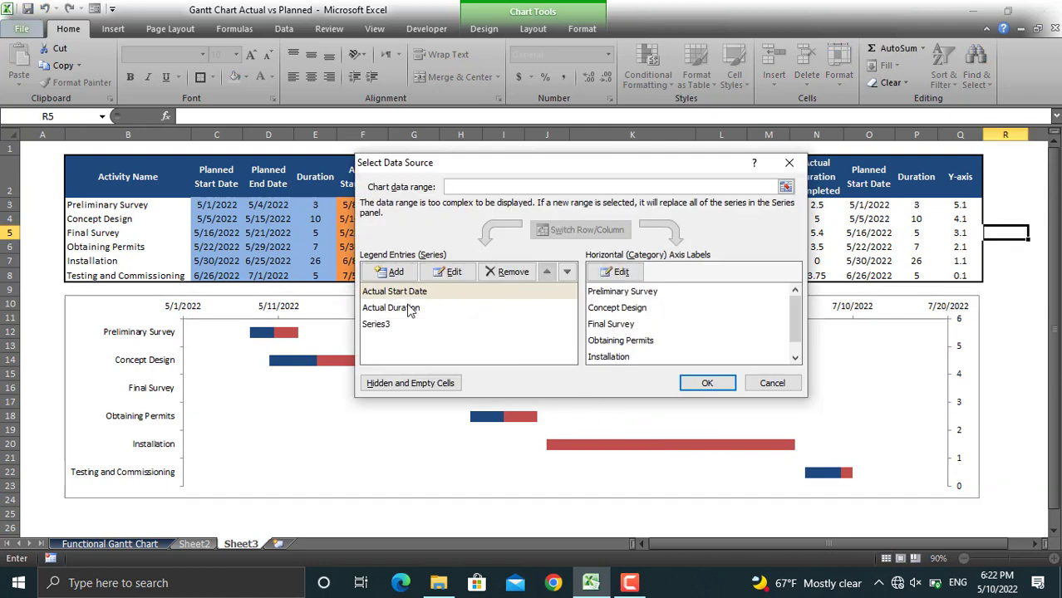
left_click(380, 327)
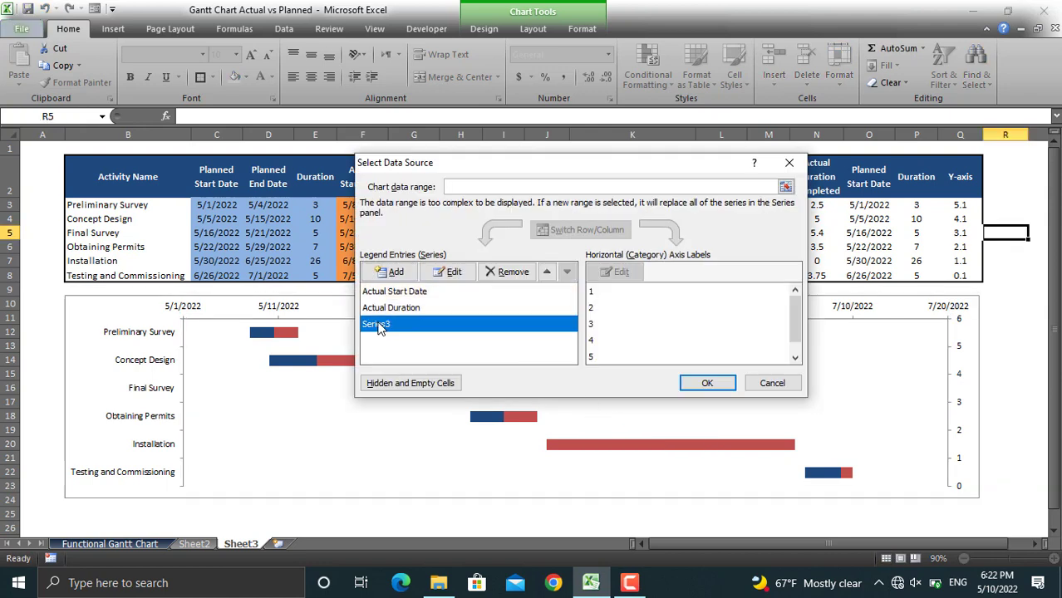
left_click(453, 272)
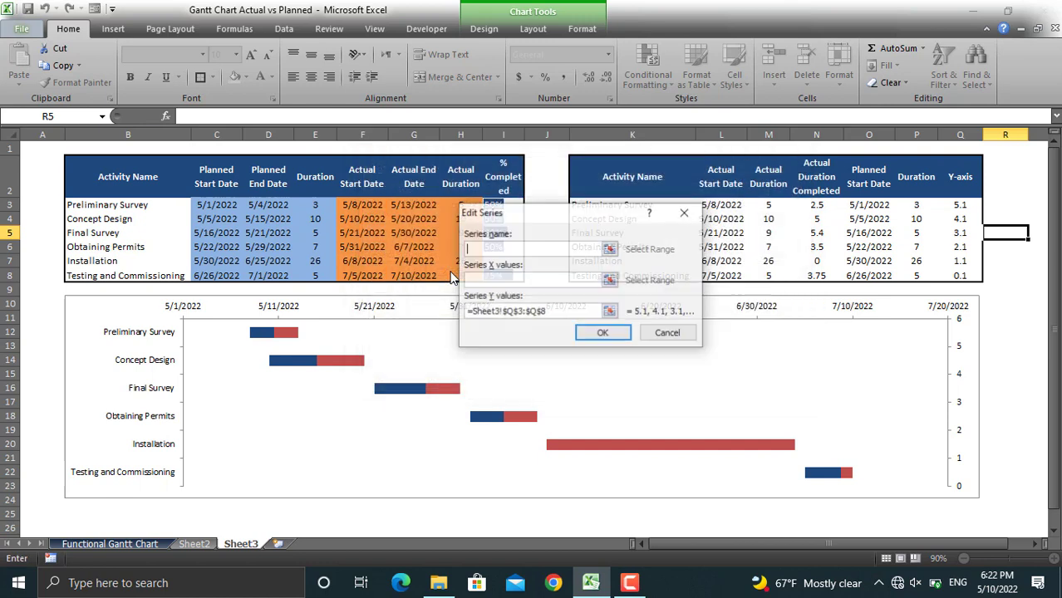
left_click_drag(554, 222, 350, 244)
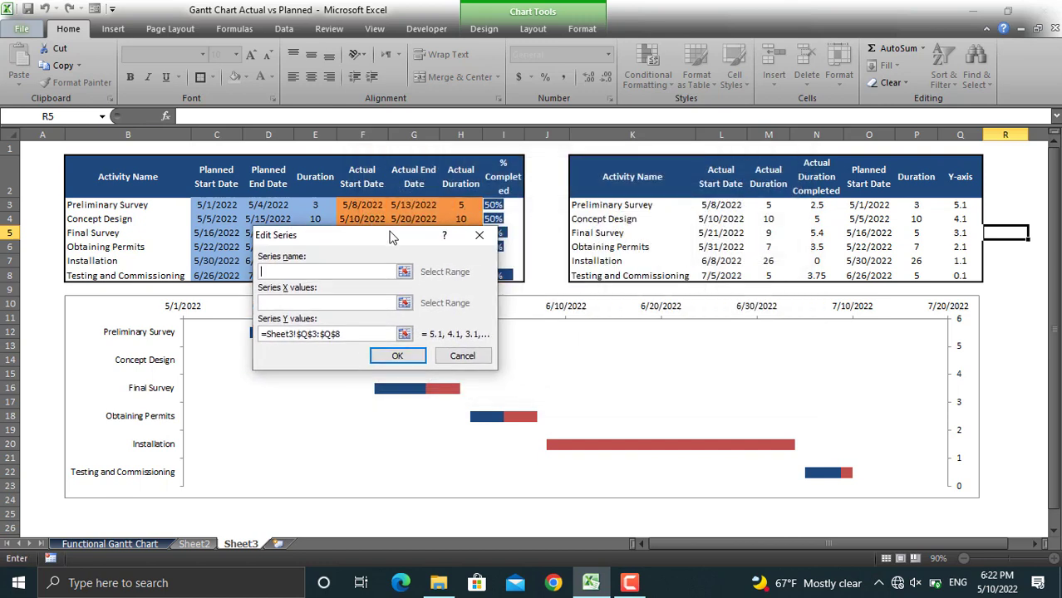
left_click(406, 302)
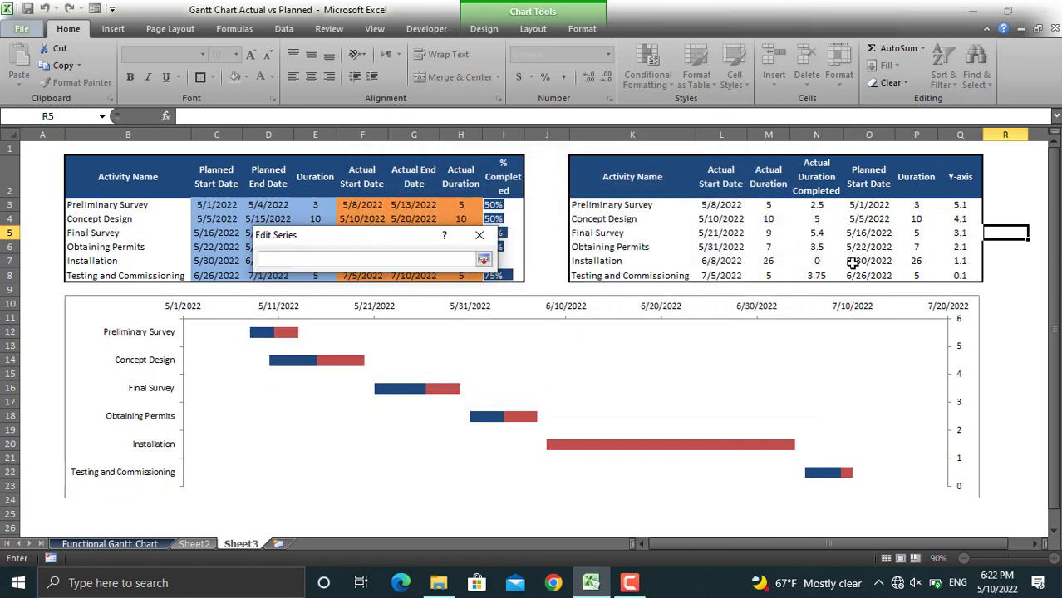
left_click_drag(860, 205, 861, 274)
left_click(484, 261)
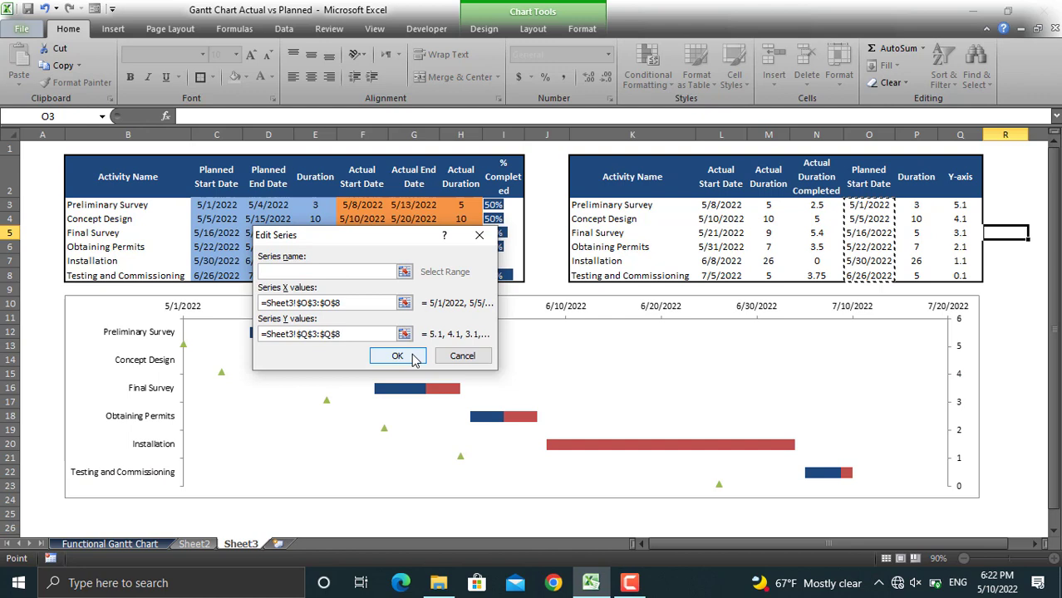
left_click(413, 359)
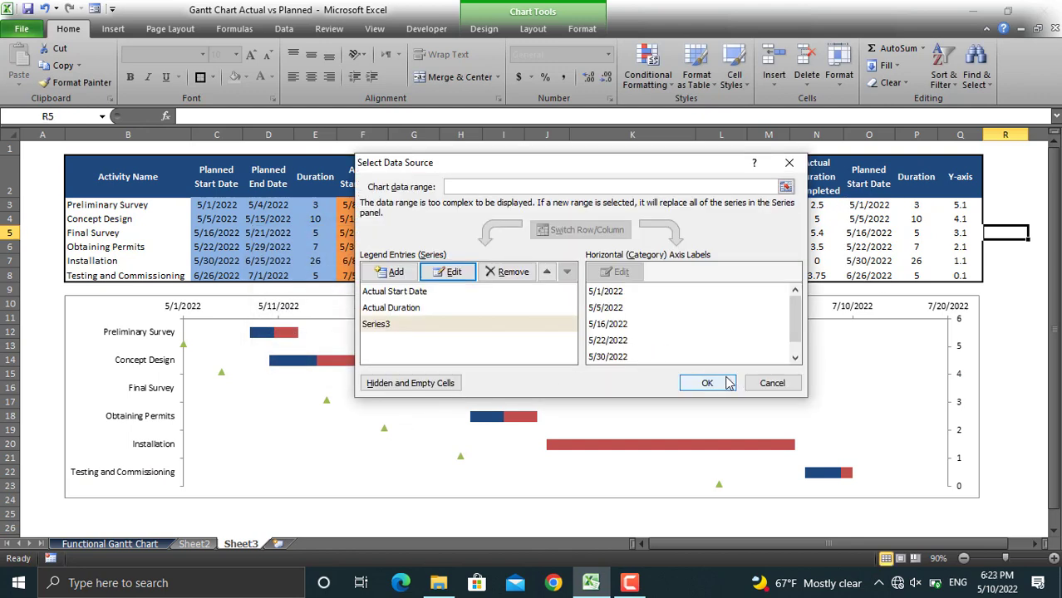
left_click(707, 383)
Step: Add standard error bars to the scatter series and delete its vertical error bars
left_click(383, 432)
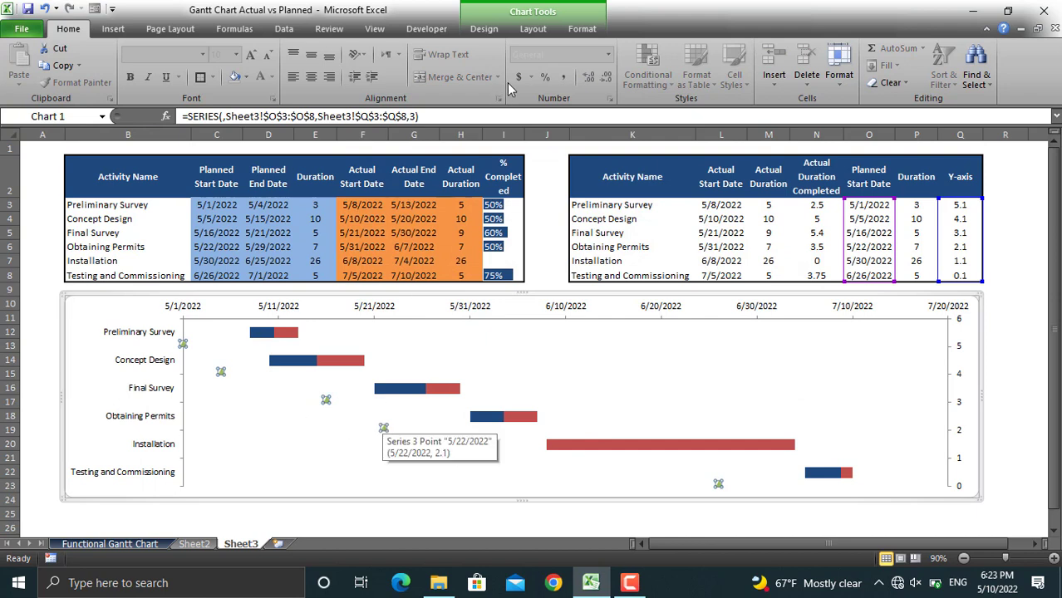
left_click(535, 29)
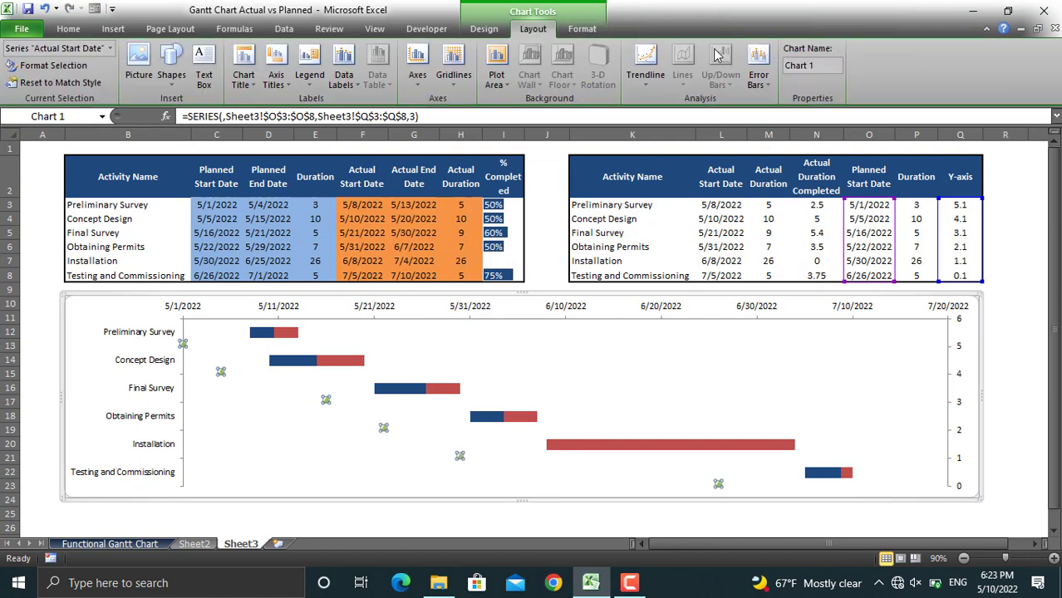
left_click(759, 77)
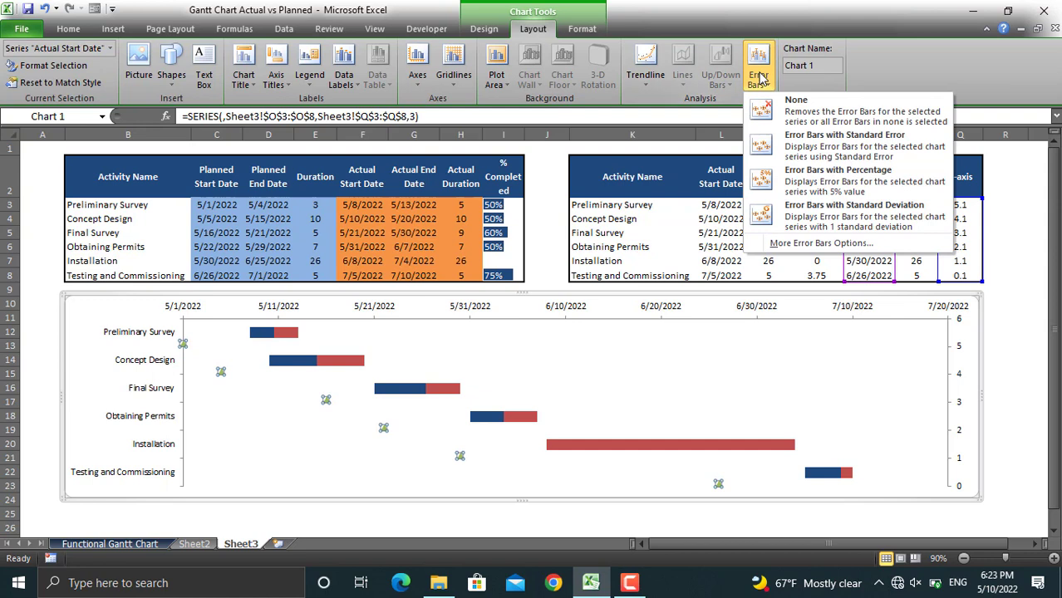
left_click(796, 137)
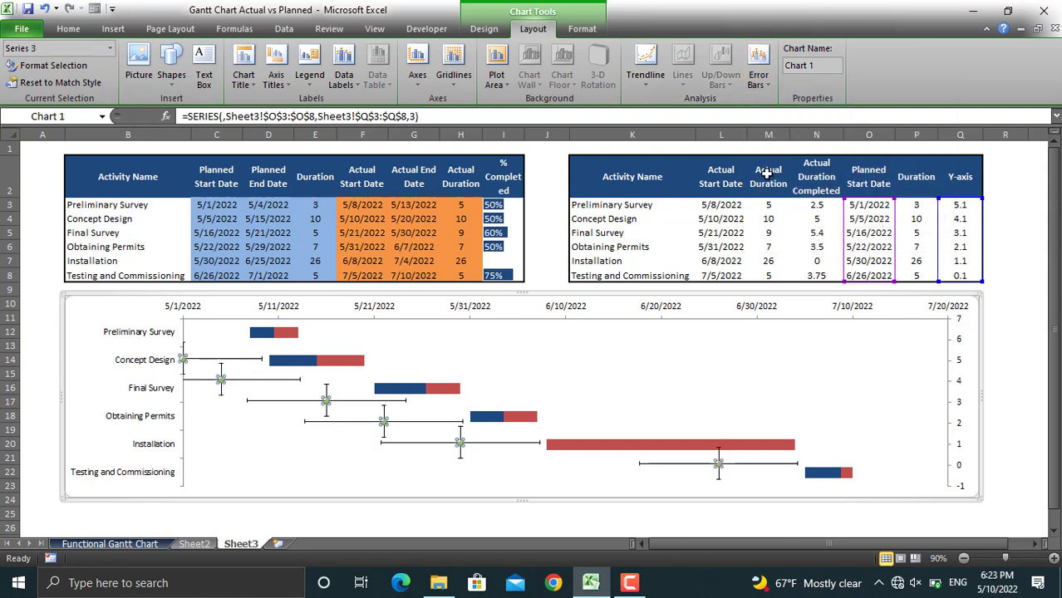
left_click(462, 459)
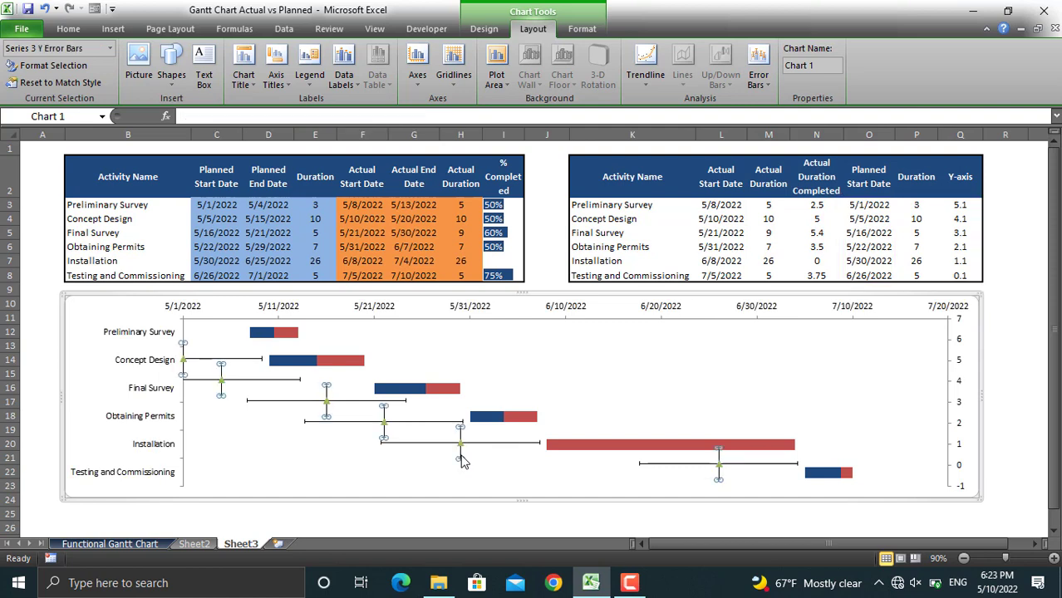
key("Delete")
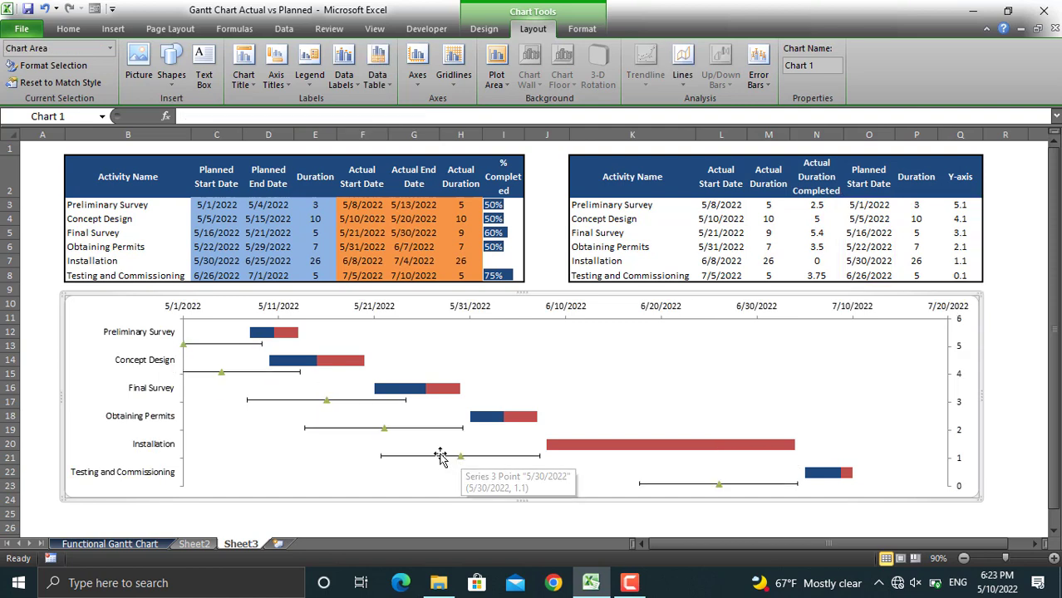
Step: Set the scatter series' horizontal error bars to the Plus direction with the No Cap end style
left_click(441, 458)
right_click(441, 462)
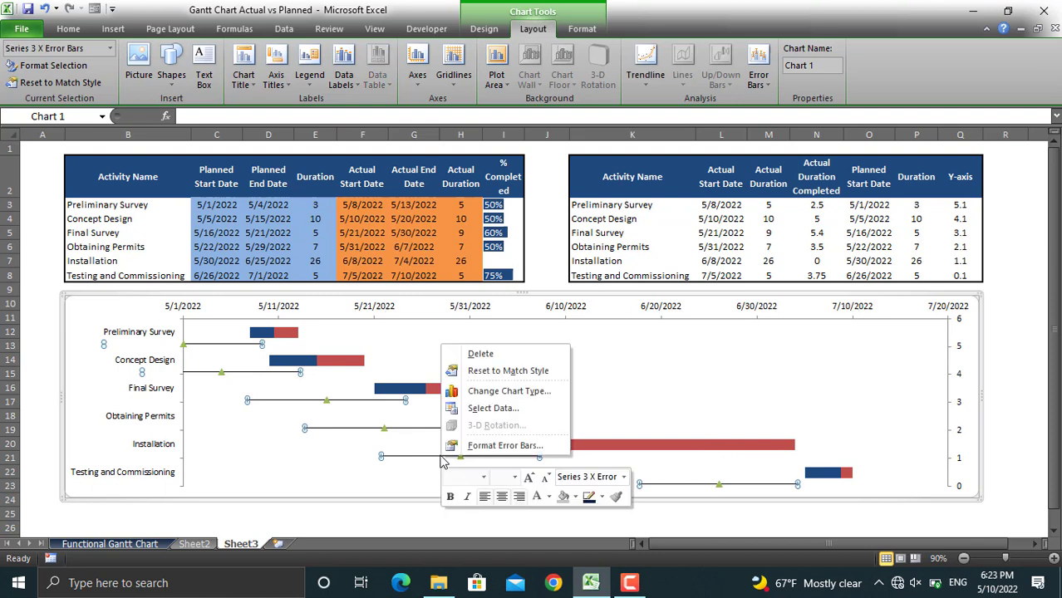
left_click(495, 447)
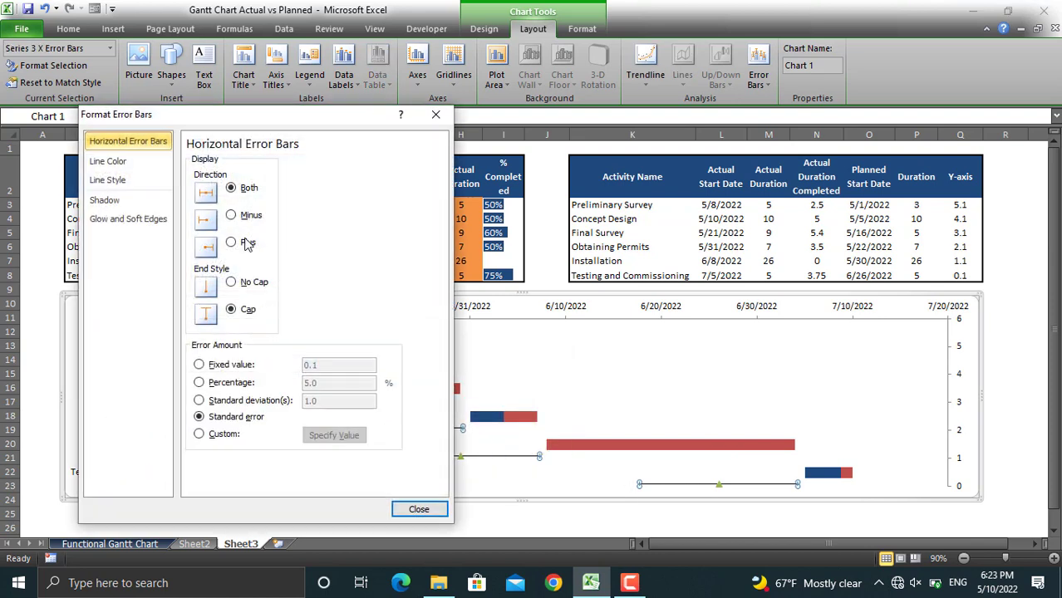
left_click(241, 245)
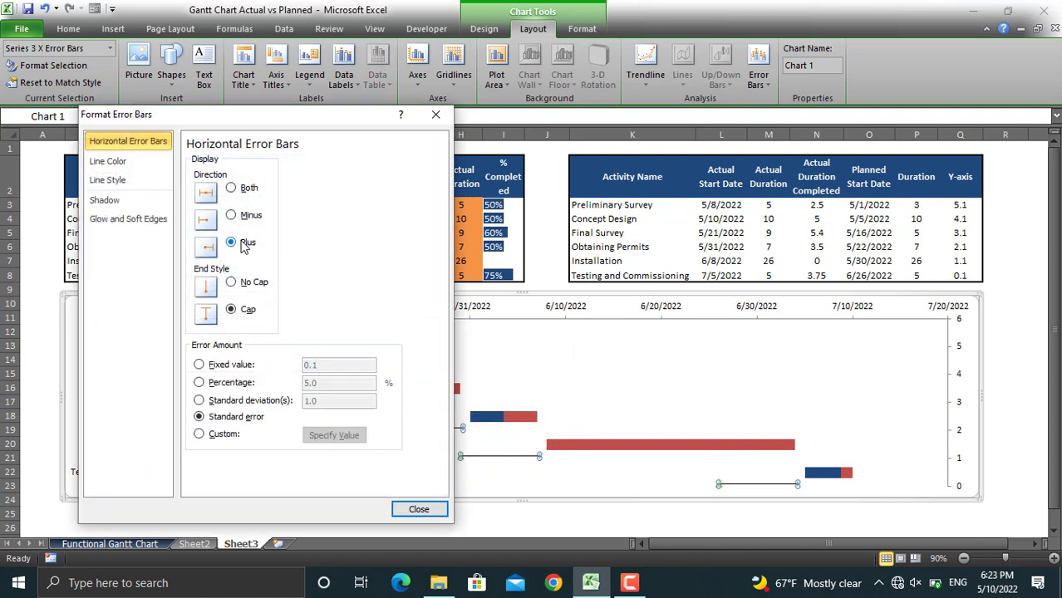
left_click(251, 285)
Step: Assign the planned Duration range P3:P8 as the custom positive error value of the horizontal error bars
left_click(200, 434)
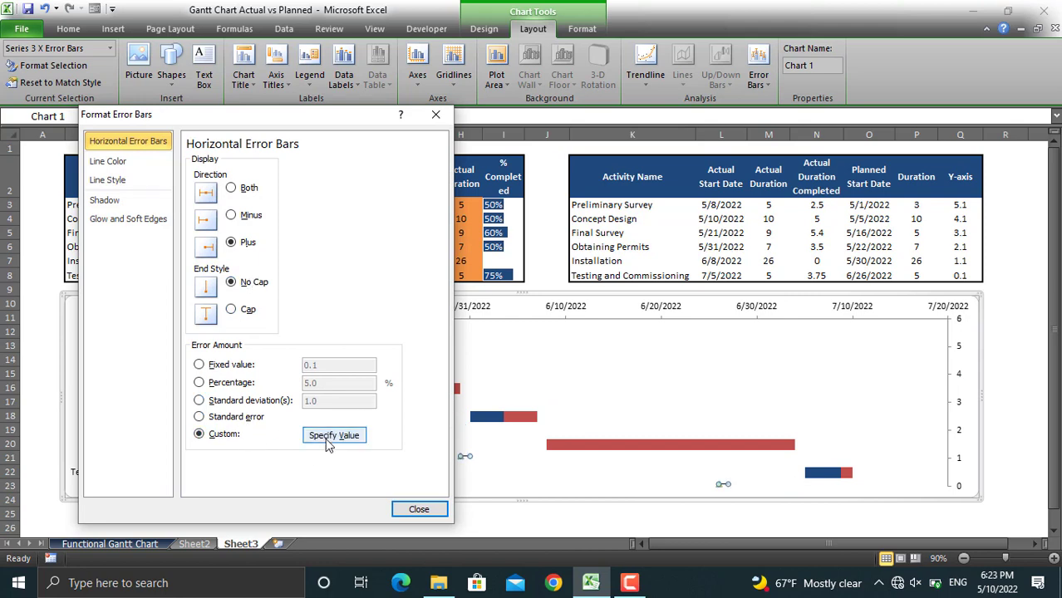
left_click(328, 438)
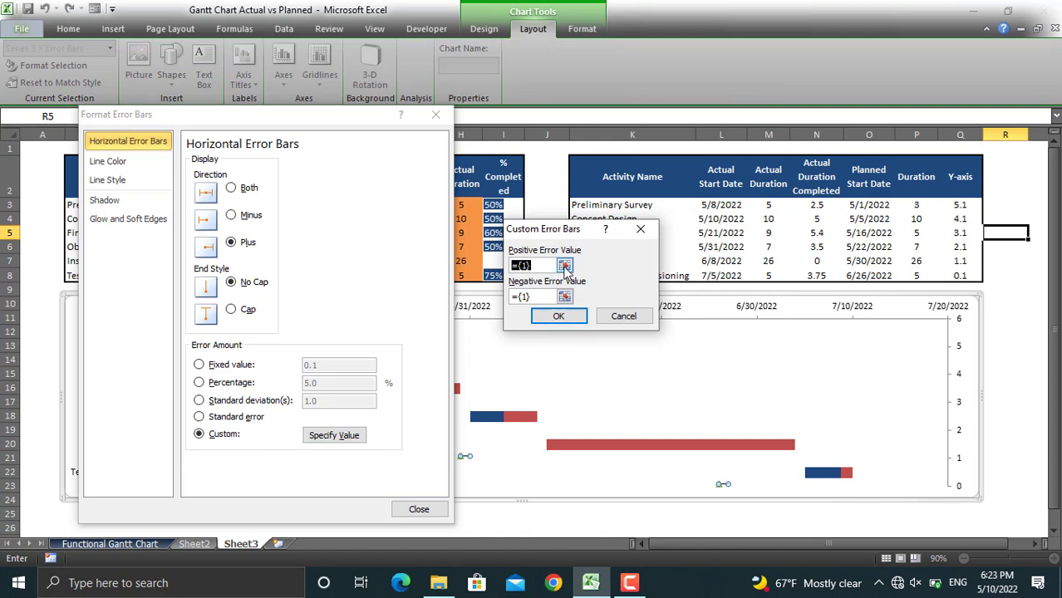
left_click(564, 265)
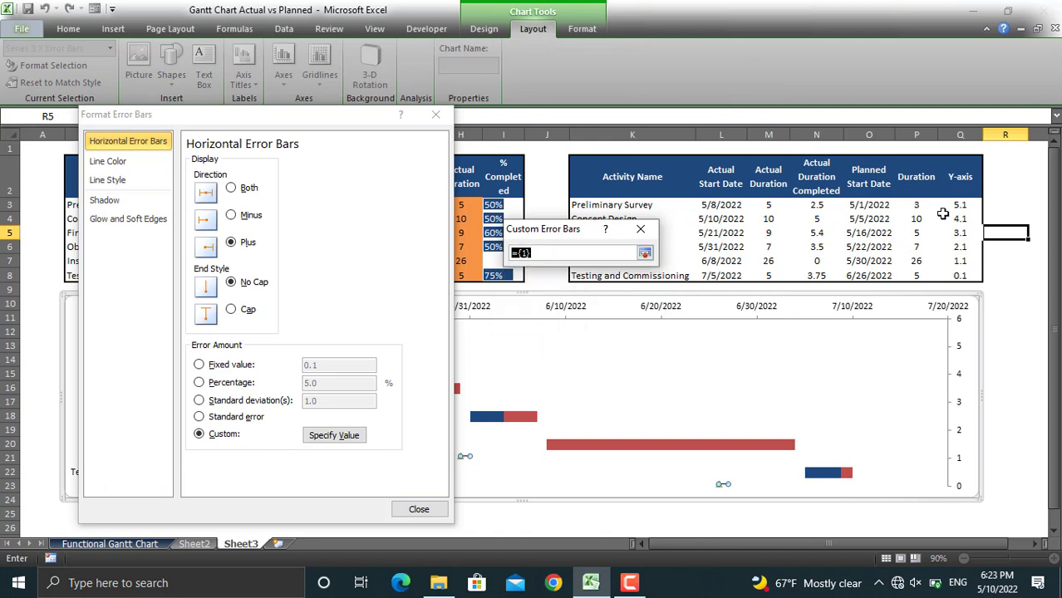
left_click_drag(925, 204, 917, 275)
left_click(645, 253)
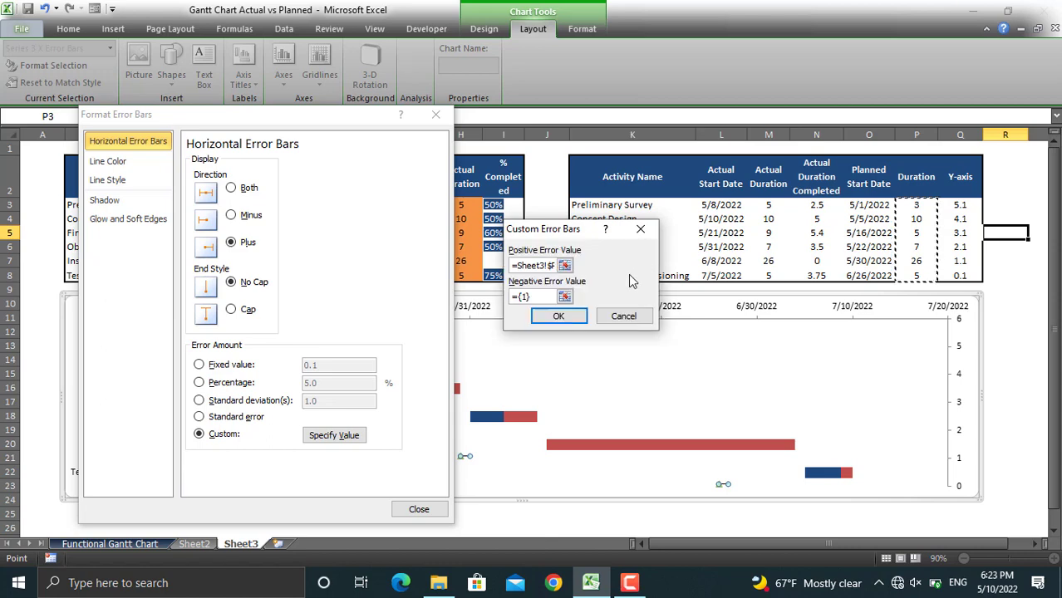
left_click(560, 319)
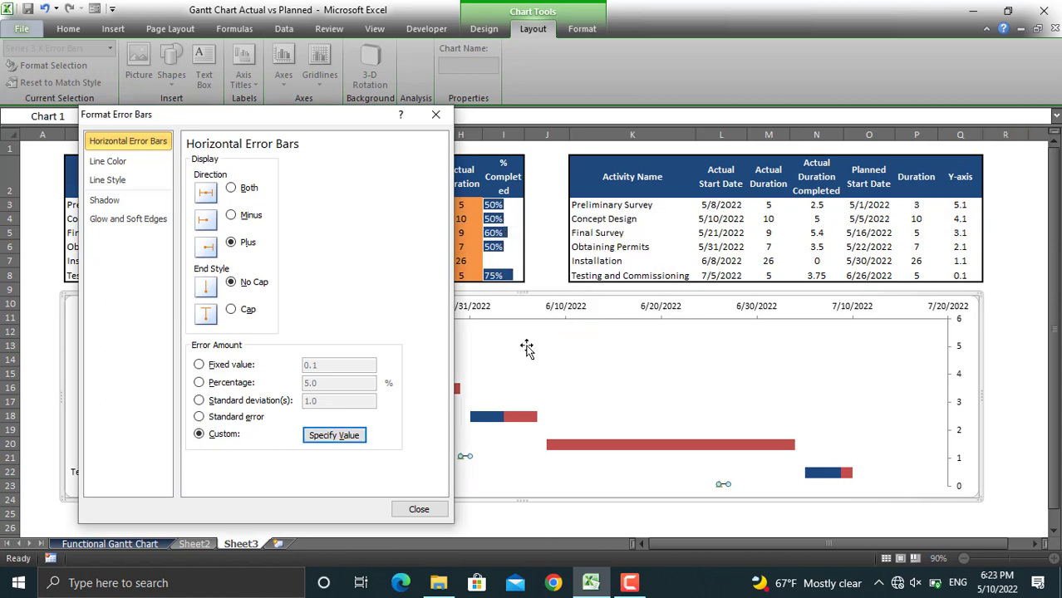
left_click(430, 514)
left_click(485, 474)
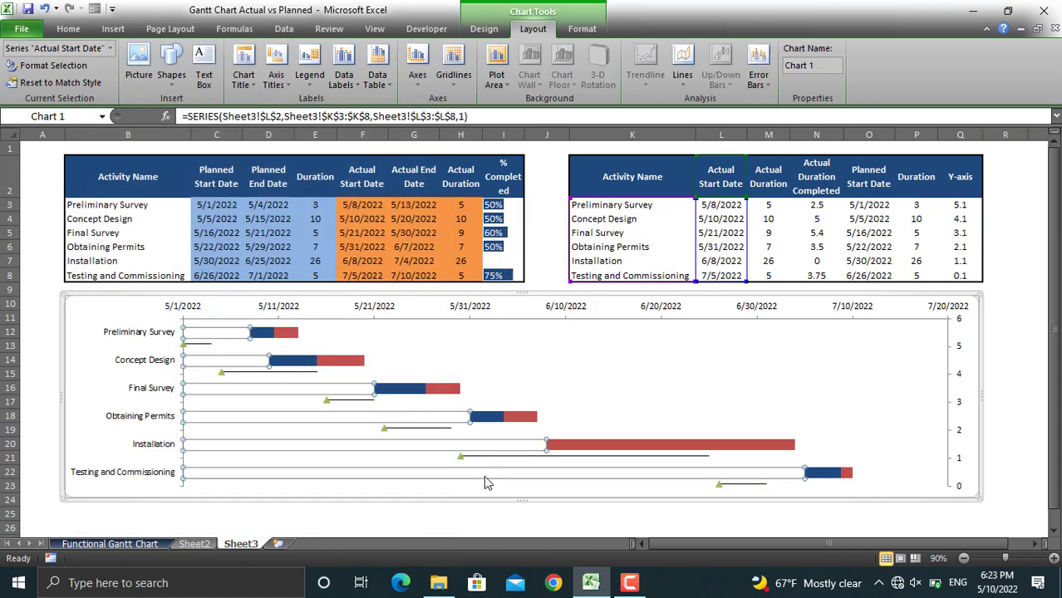
Step: Set the line color of the planned-duration error bars to solid theme orange
left_click(415, 433)
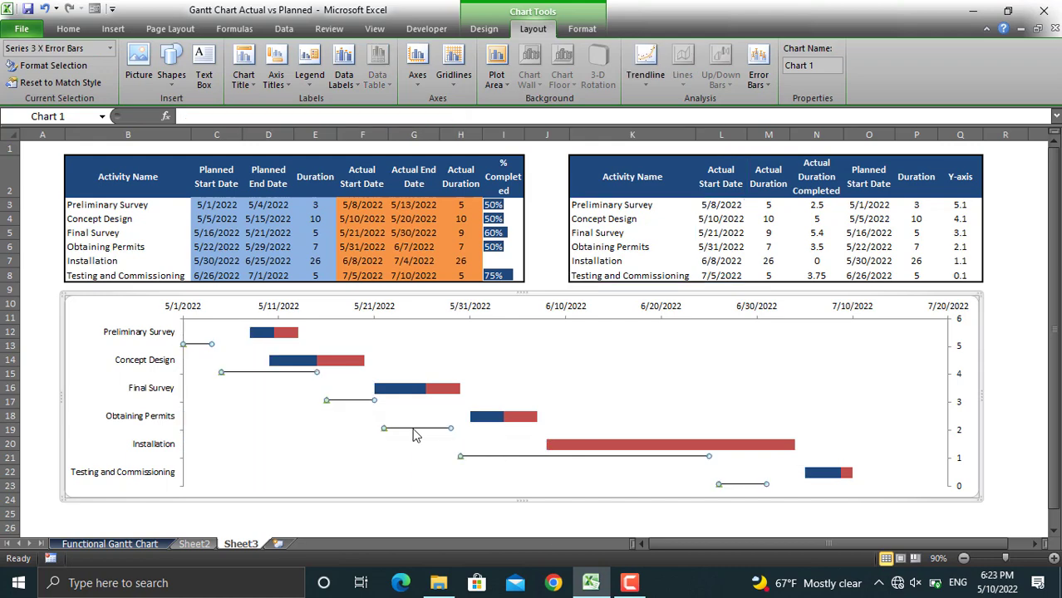
right_click(415, 431)
left_click(478, 531)
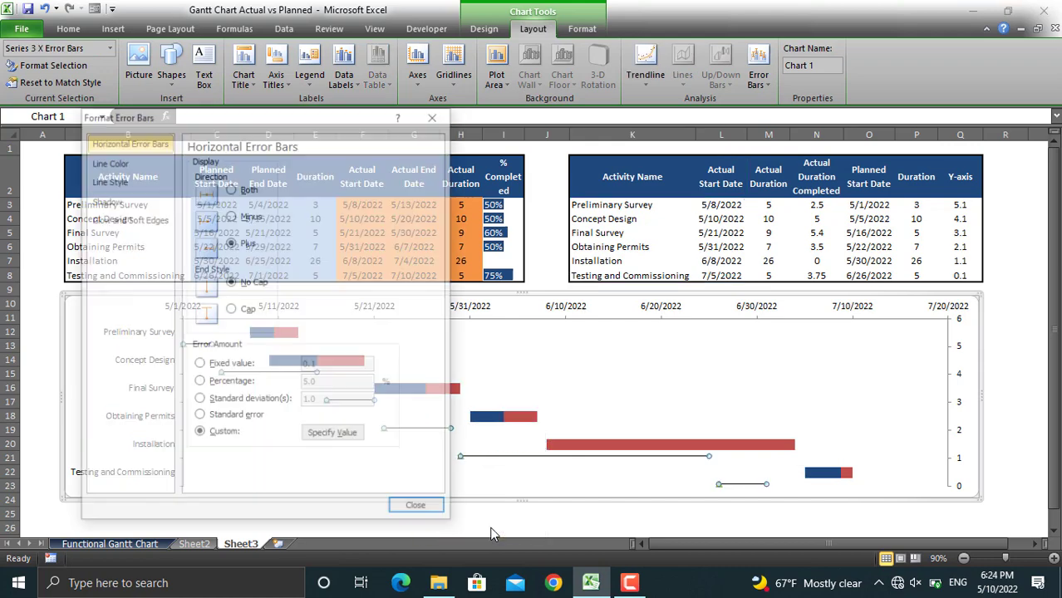
left_click(109, 161)
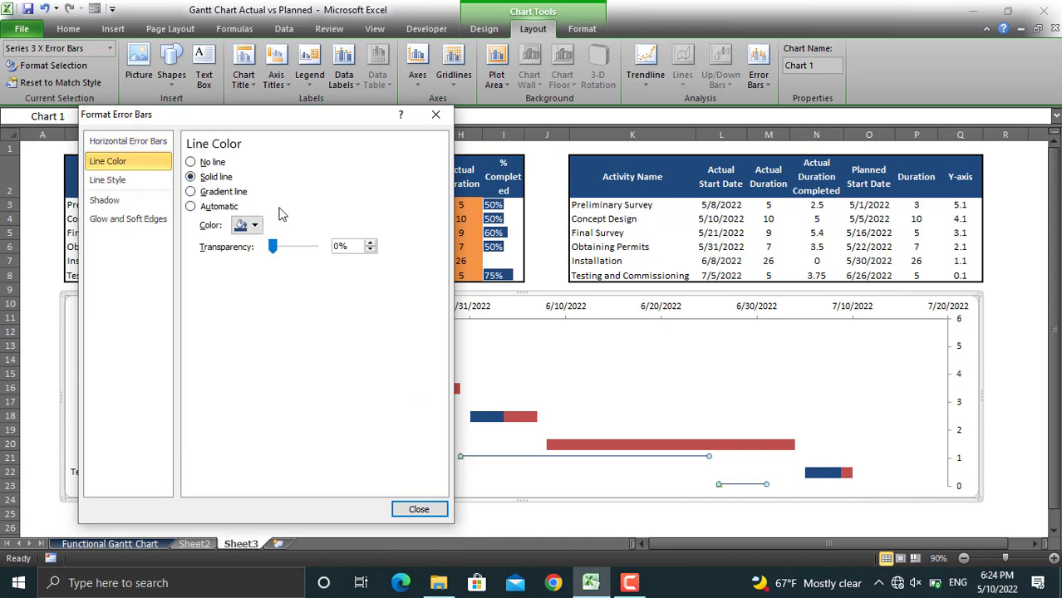
left_click(256, 226)
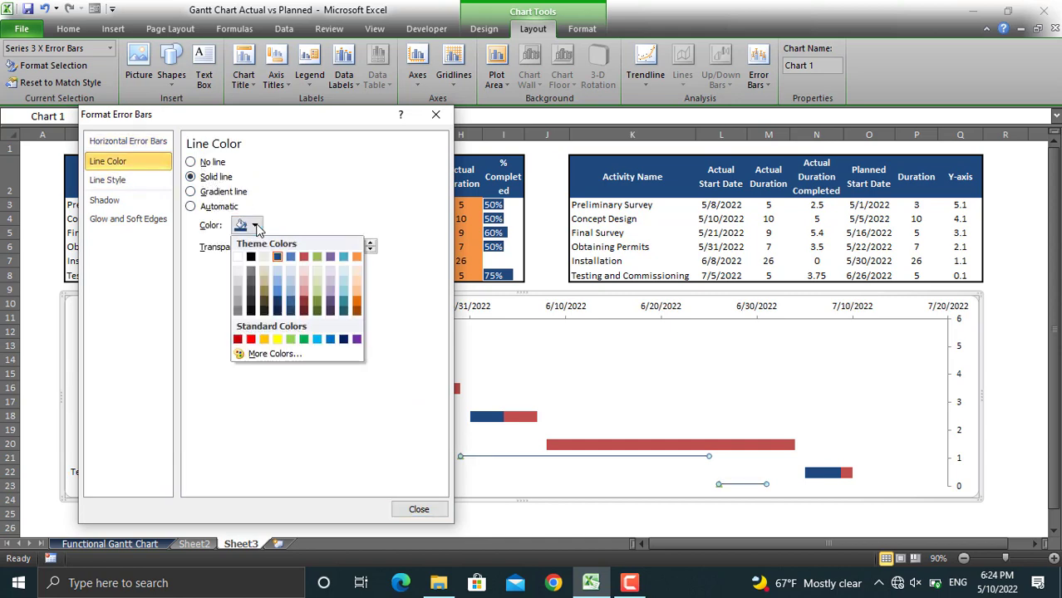
left_click(358, 256)
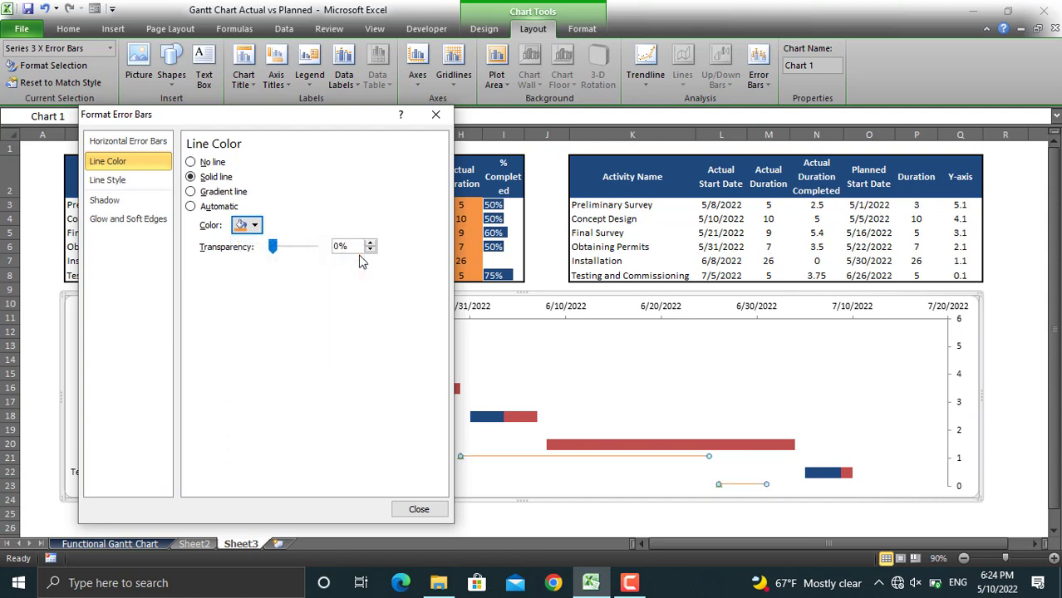
Step: Increase the line width of the planned-duration error bars to 2.25 pt
left_click(138, 178)
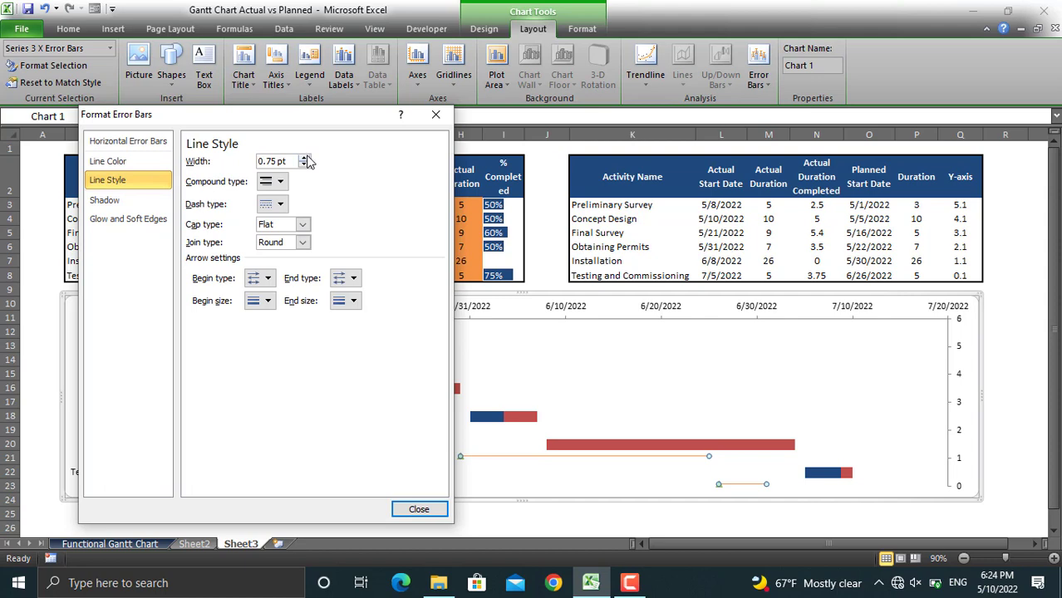
left_click(305, 157)
left_click(305, 157)
left_click(305, 157)
left_click(305, 158)
left_click(305, 157)
left_click(306, 157)
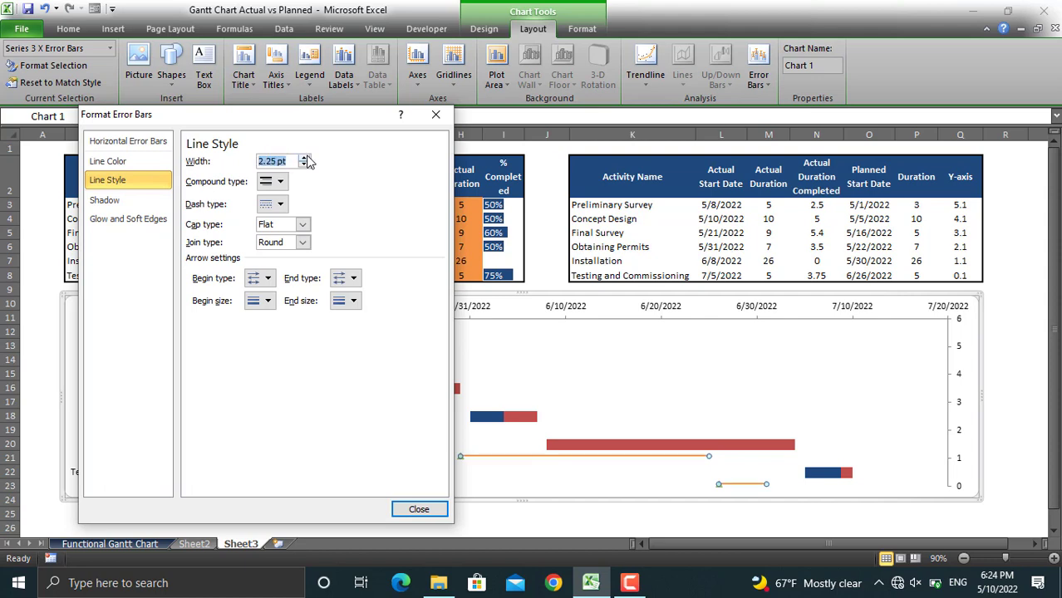
Step: Increase the line width of the planned-duration error bars to 3 pt and deselect the chart
left_click(305, 157)
left_click(305, 157)
left_click(305, 157)
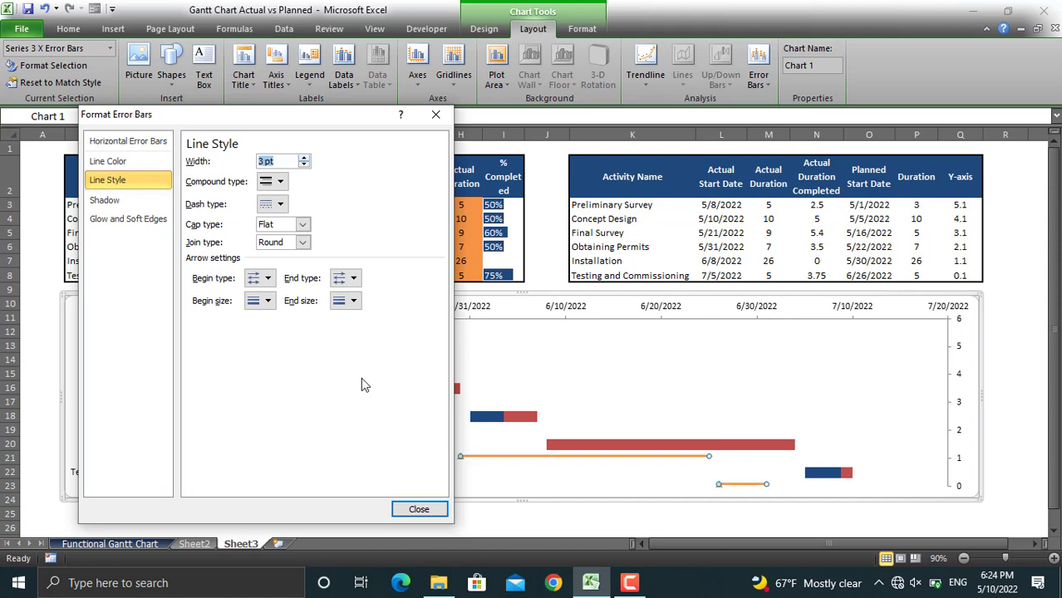
left_click(418, 509)
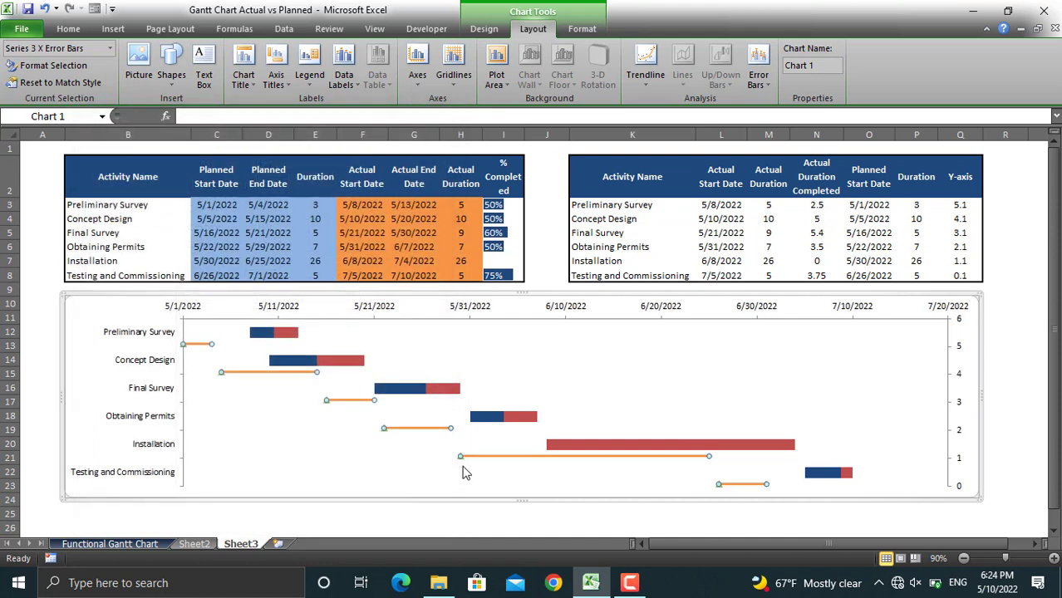
left_click(463, 517)
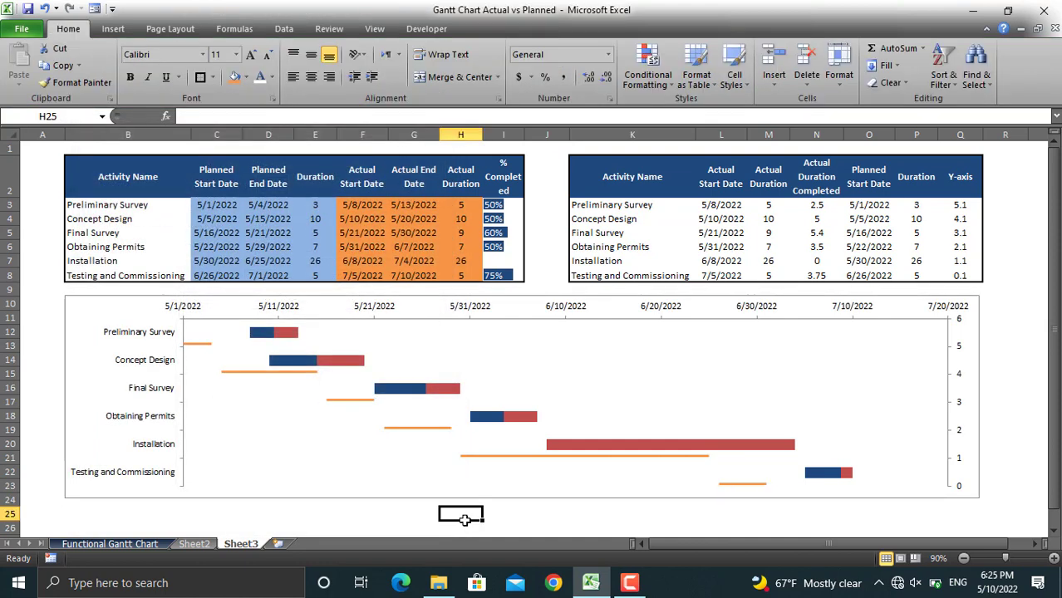
Step: Set the completed percentage of the Installation activity to 80%
left_click(497, 259)
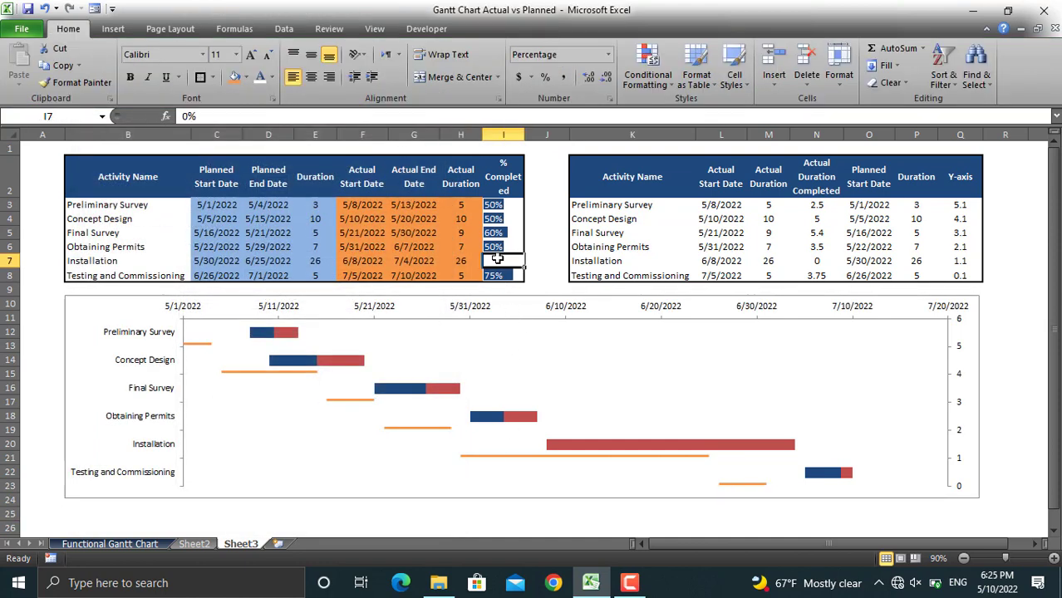
type("80")
key("Return")
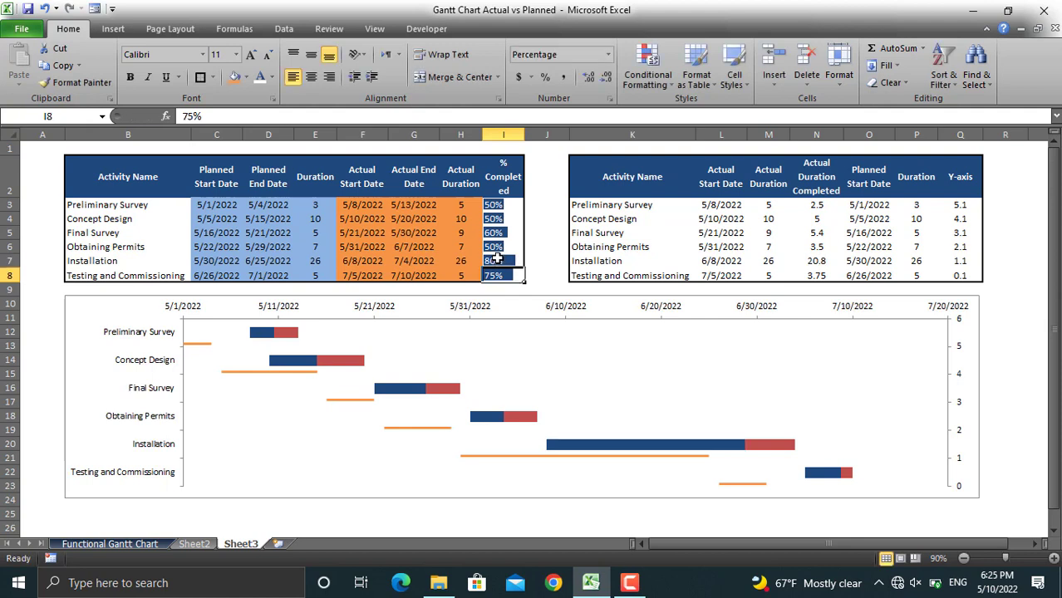
Step: Change the planned start date of Preliminary Survey to 5/3/2022
left_click(223, 205)
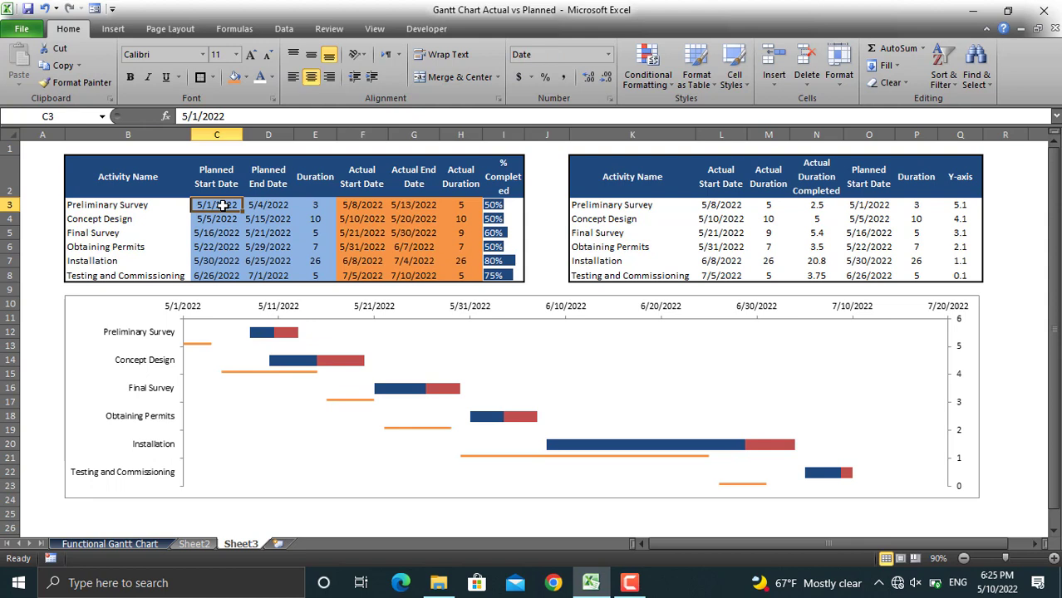
left_click(197, 116)
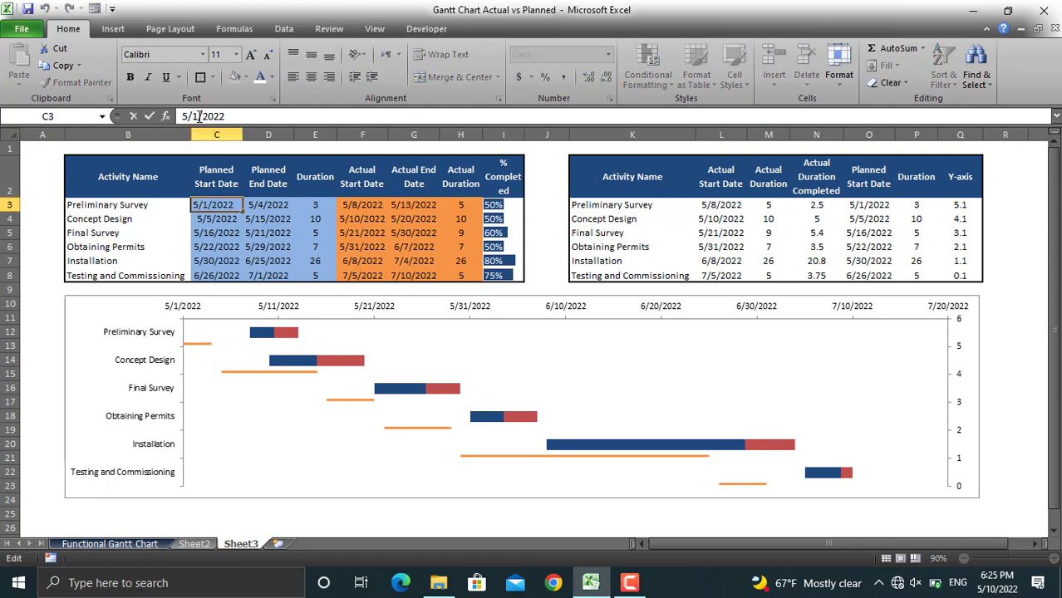
key("BackSpace")
type("3")
key("Return")
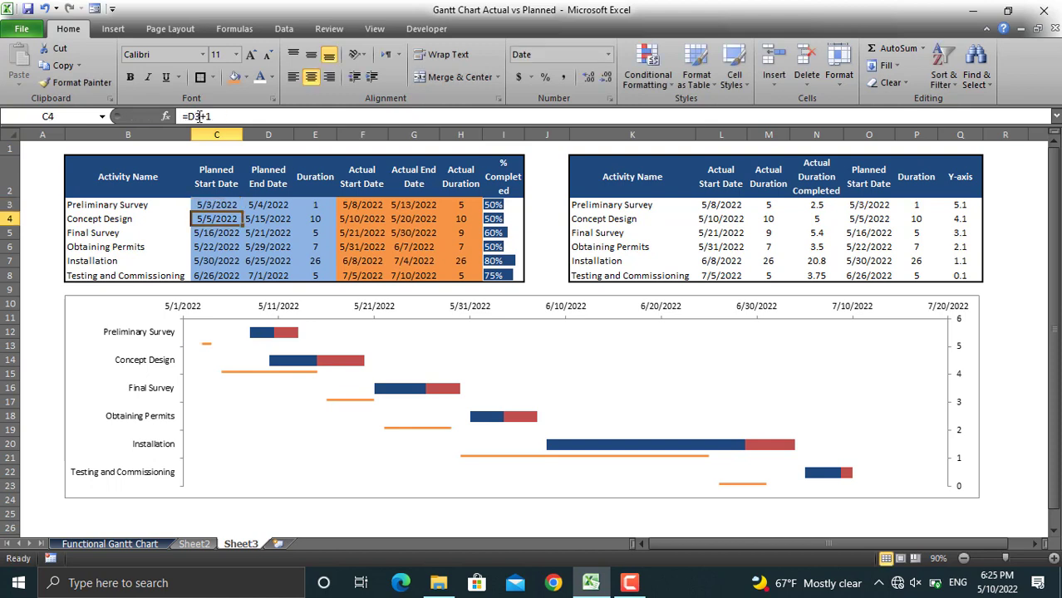
Step: Change the planned end date of Preliminary Survey to 5/7/2022
left_click(268, 205)
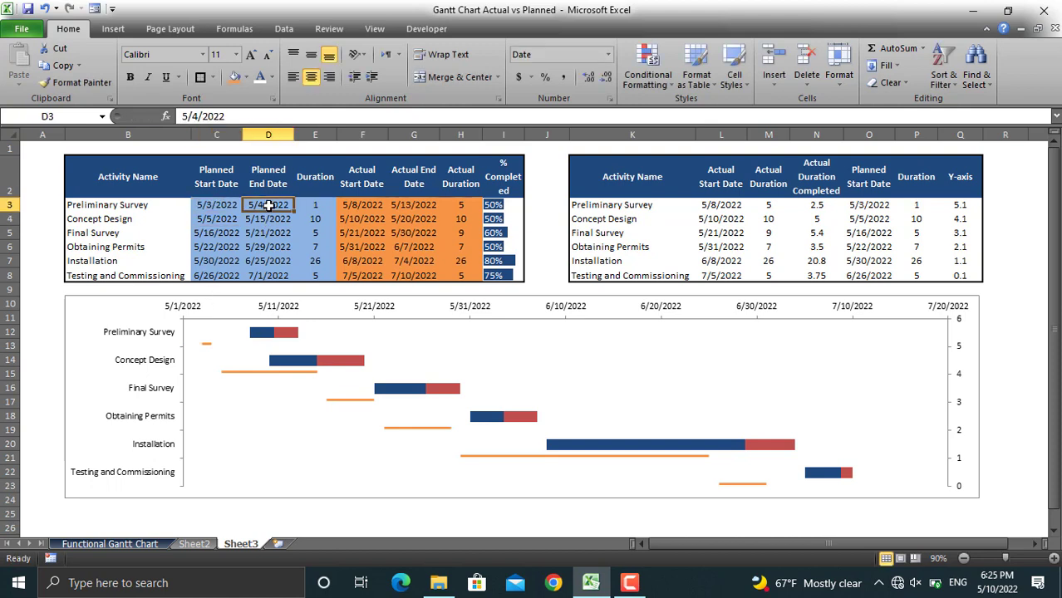
double_click(193, 116)
type("7")
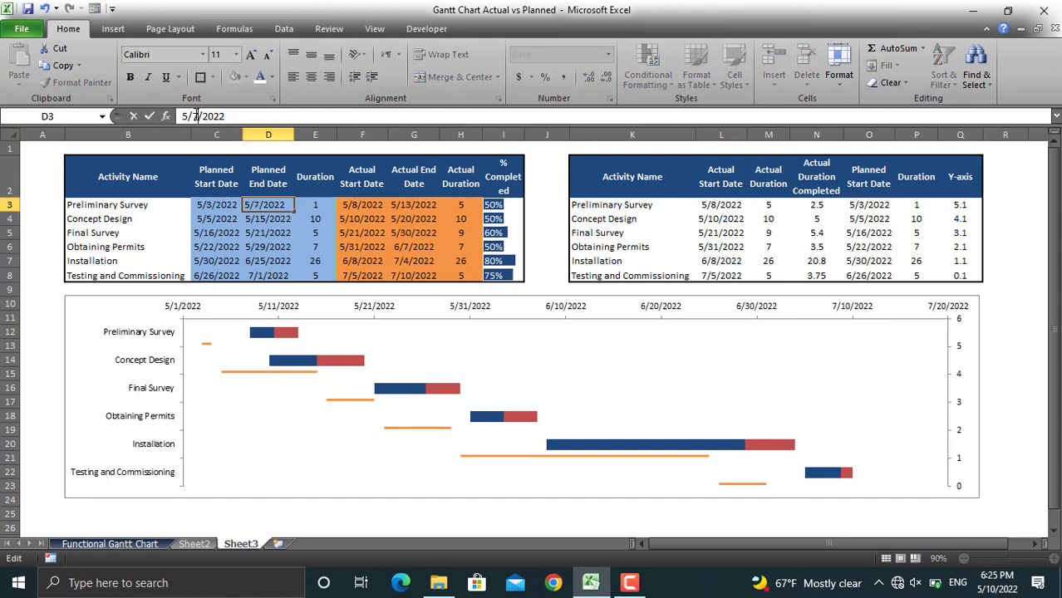
key("Return")
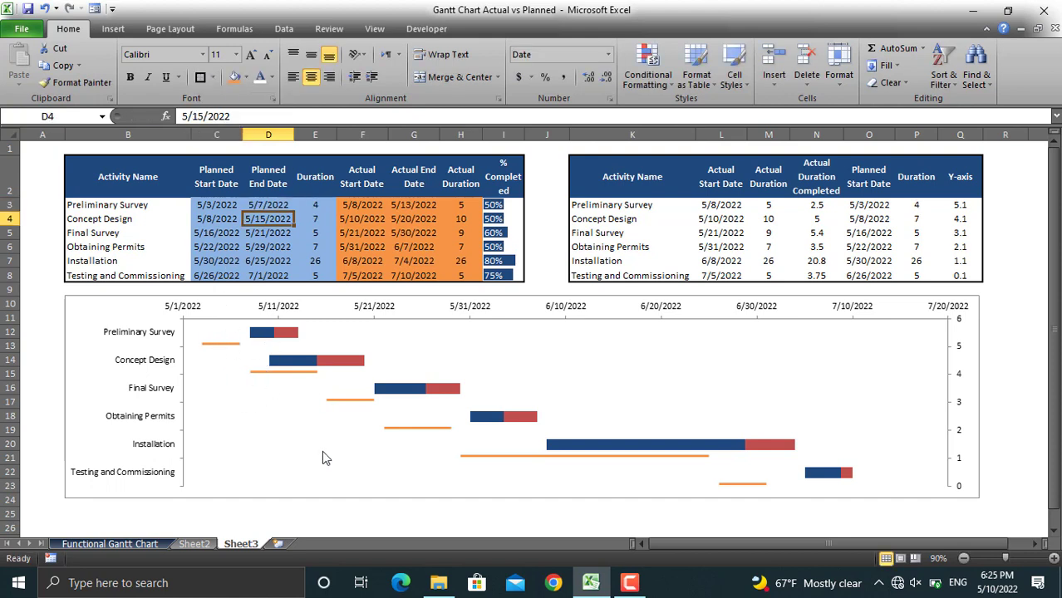
mouse_move(376, 426)
mouse_move(490, 421)
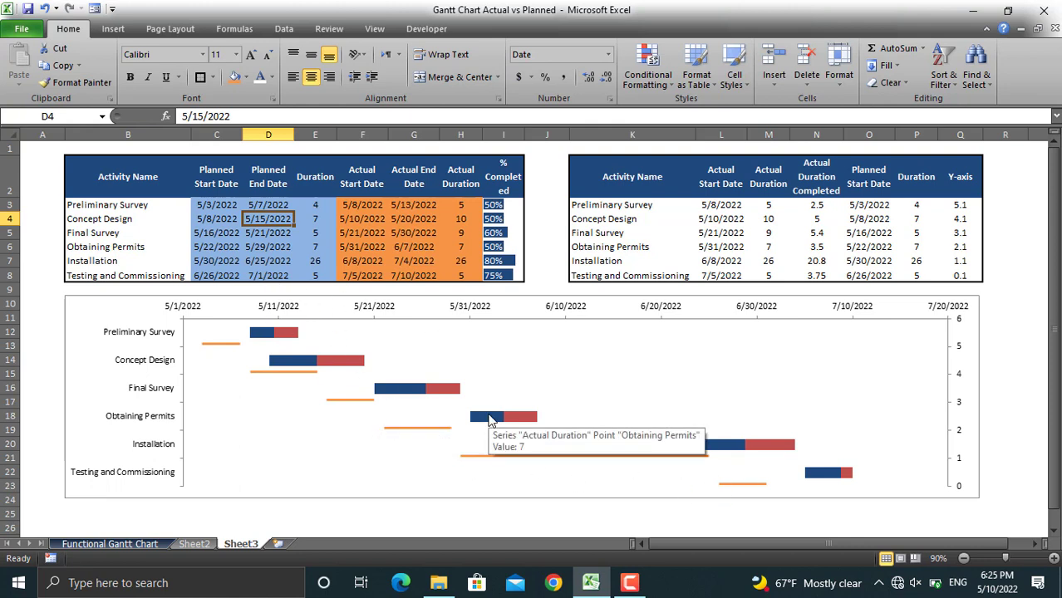